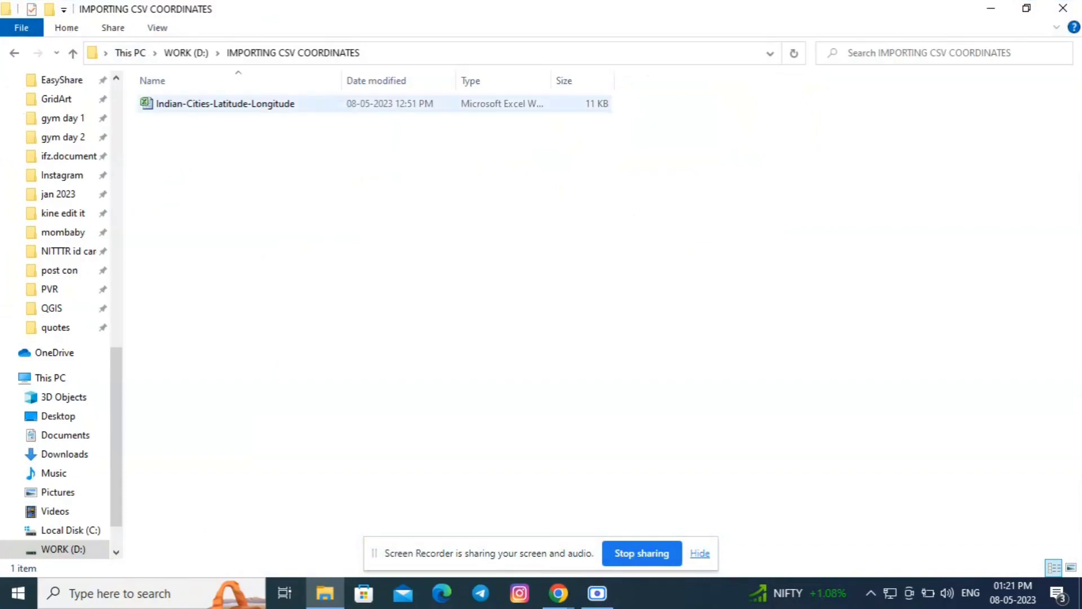
Open the Indian-Cities-Latitude-Longitude workbook and look through its city, latitude and longitude rows down to the end
{"action": "double_click", "coordinate": [330, 107]}
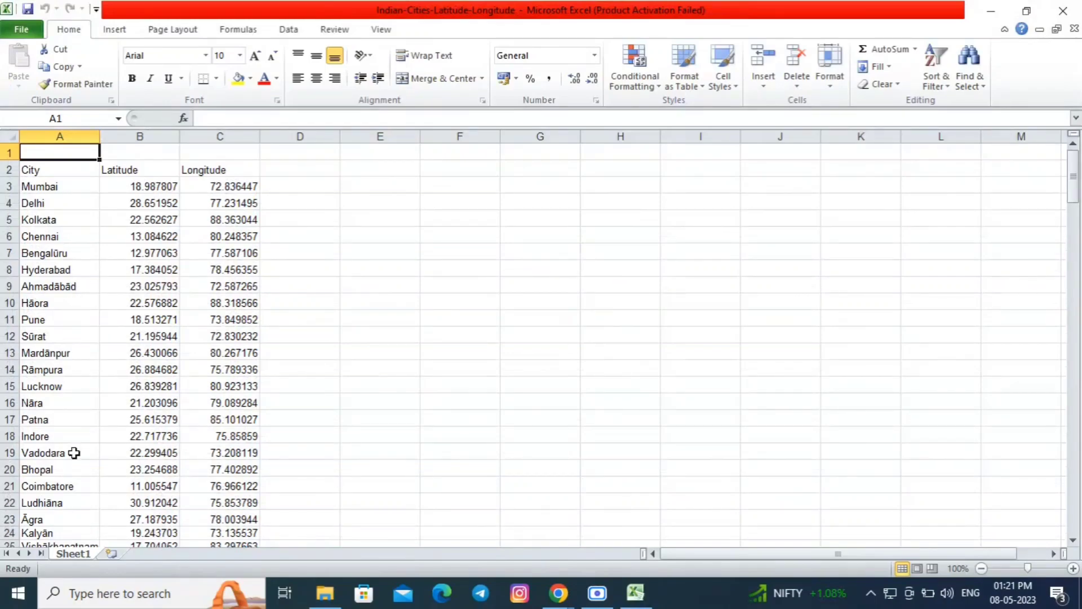
{"action": "scroll", "coordinate": [167, 454], "scroll_direction": "down", "scroll_amount": 20}
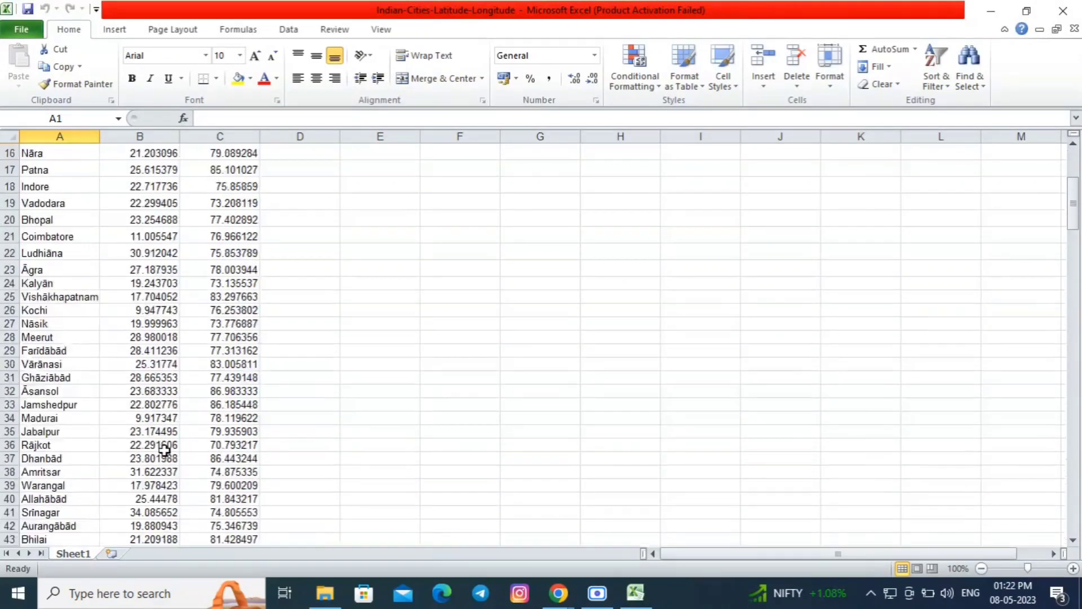
{"action": "scroll", "coordinate": [118, 449], "scroll_direction": "down", "scroll_amount": 20}
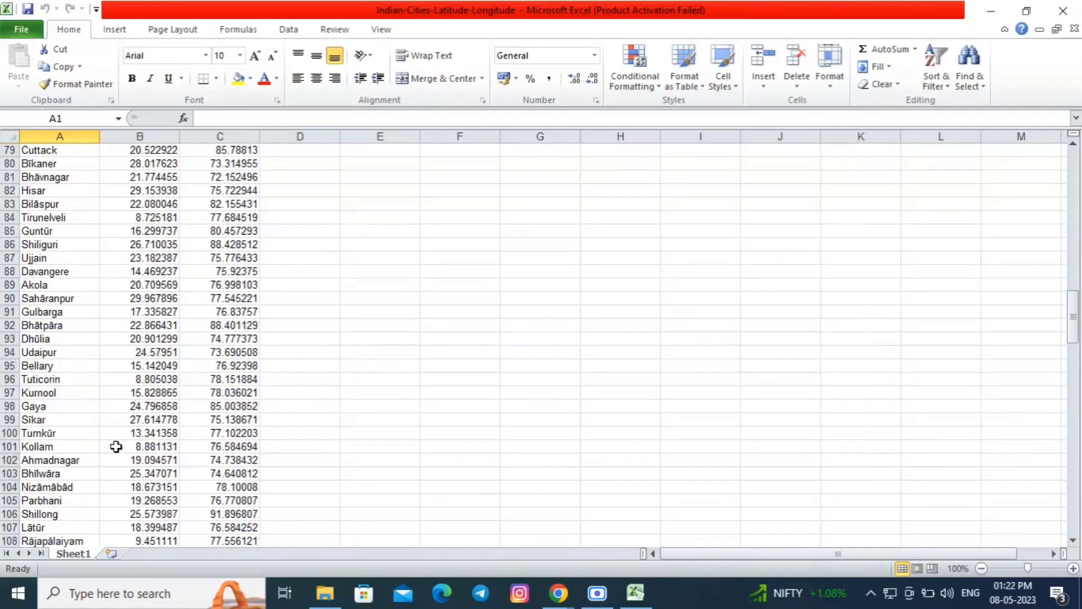
{"action": "scroll", "coordinate": [115, 438], "scroll_direction": "down", "scroll_amount": 10}
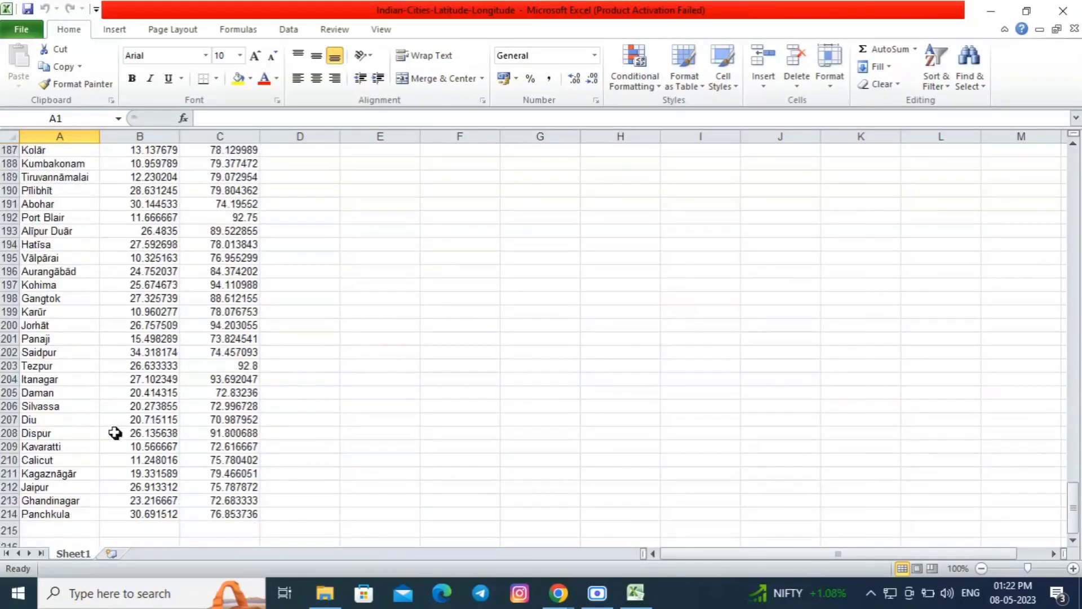
{"action": "scroll", "coordinate": [114, 425], "scroll_direction": "up", "scroll_amount": 20}
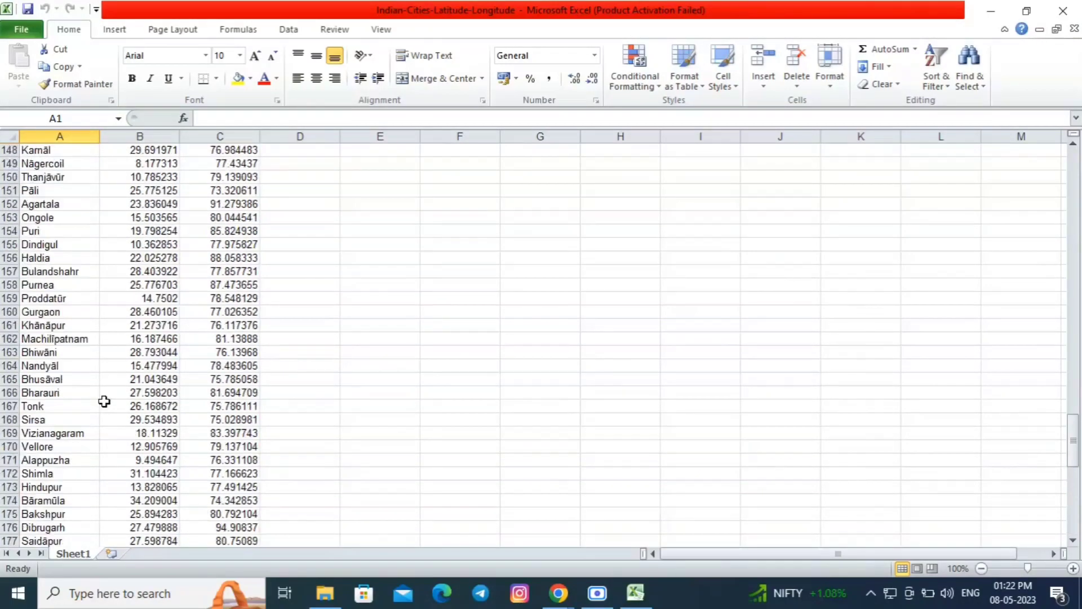
{"action": "scroll", "coordinate": [104, 402], "scroll_direction": "up", "scroll_amount": 20}
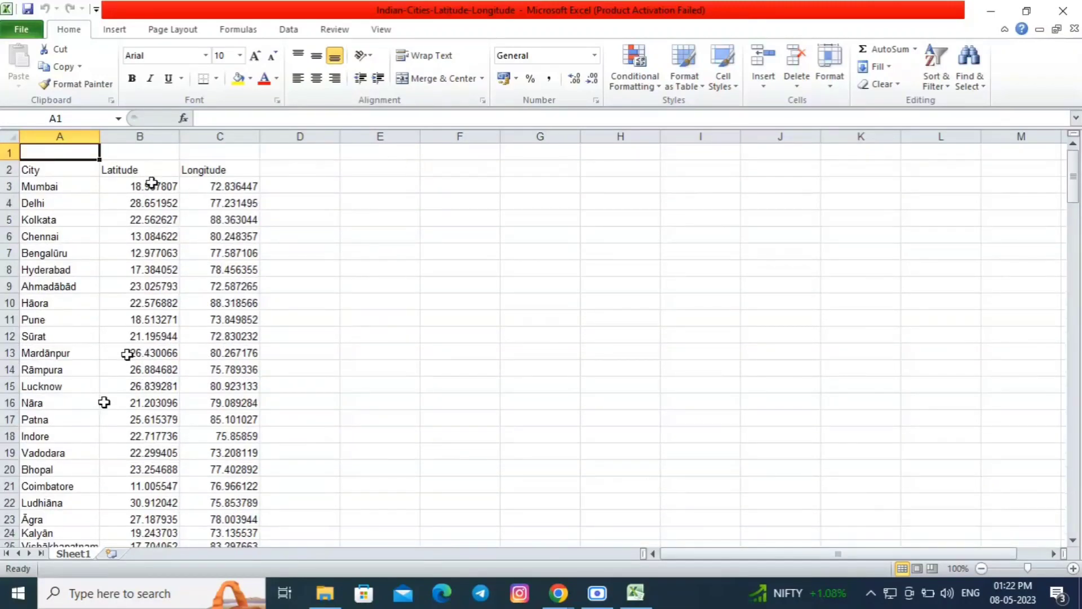
Save a copy of the workbook as CSV (Comma delimited), keeping that format, and return to the folder
{"action": "left_click", "coordinate": [21, 28]}
{"action": "left_click", "coordinate": [64, 77]}
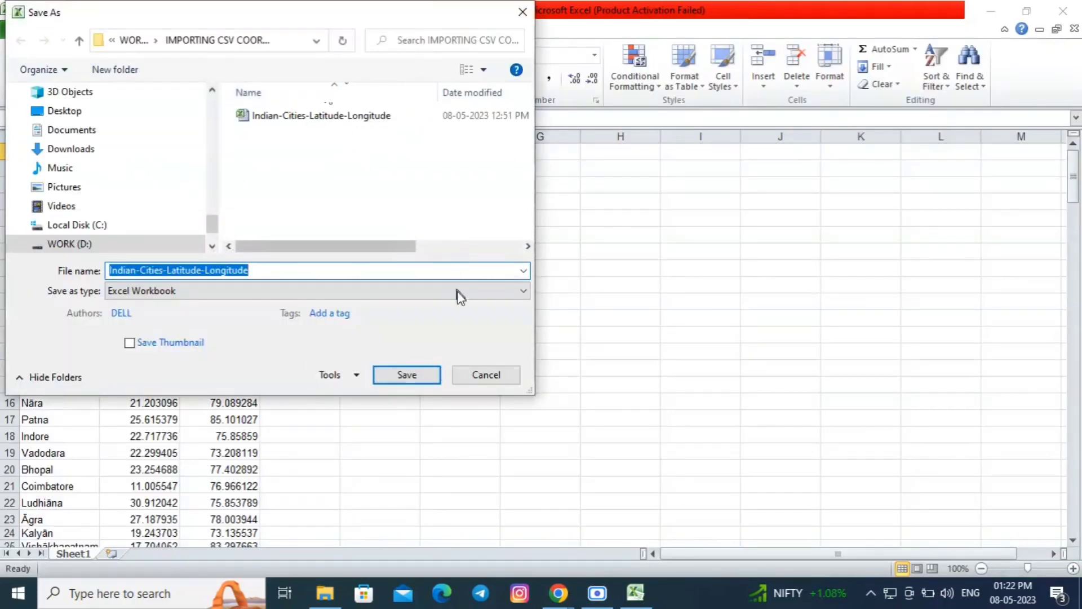
{"action": "left_click", "coordinate": [459, 296]}
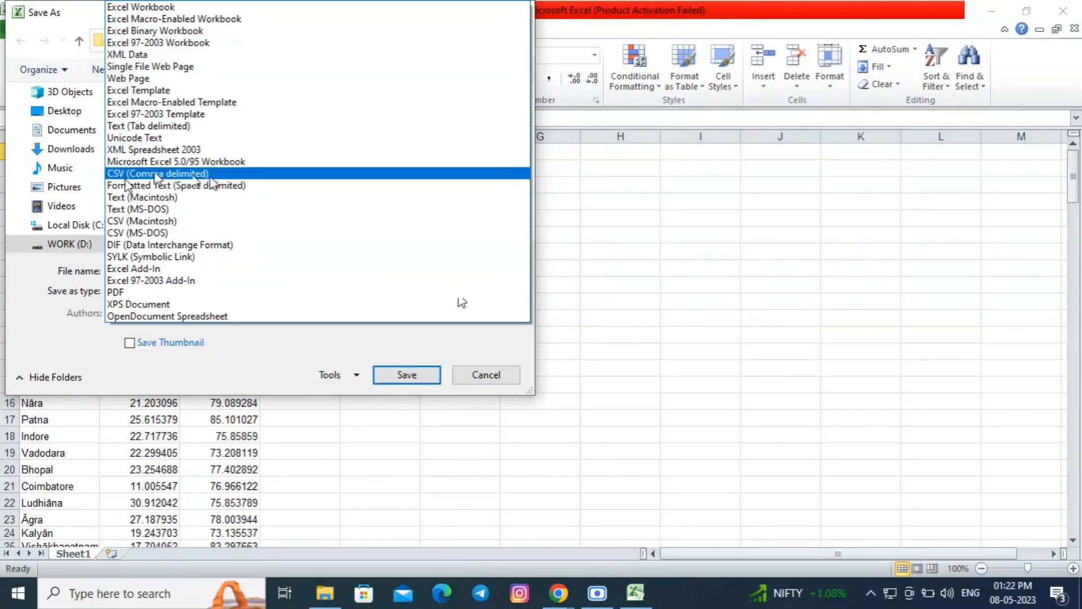
{"action": "left_click", "coordinate": [240, 174]}
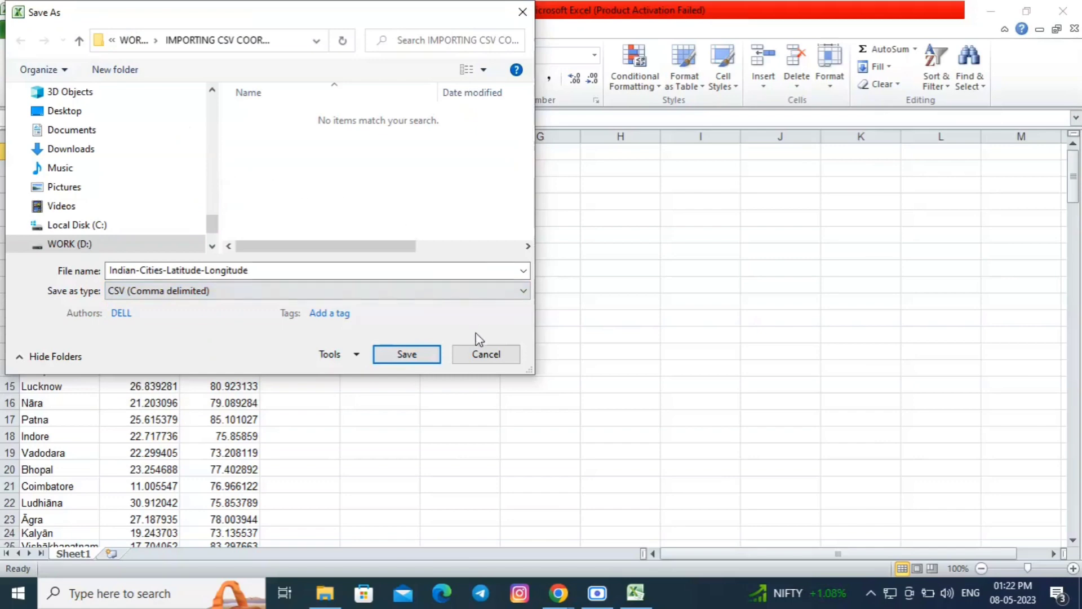
{"action": "left_click", "coordinate": [404, 356]}
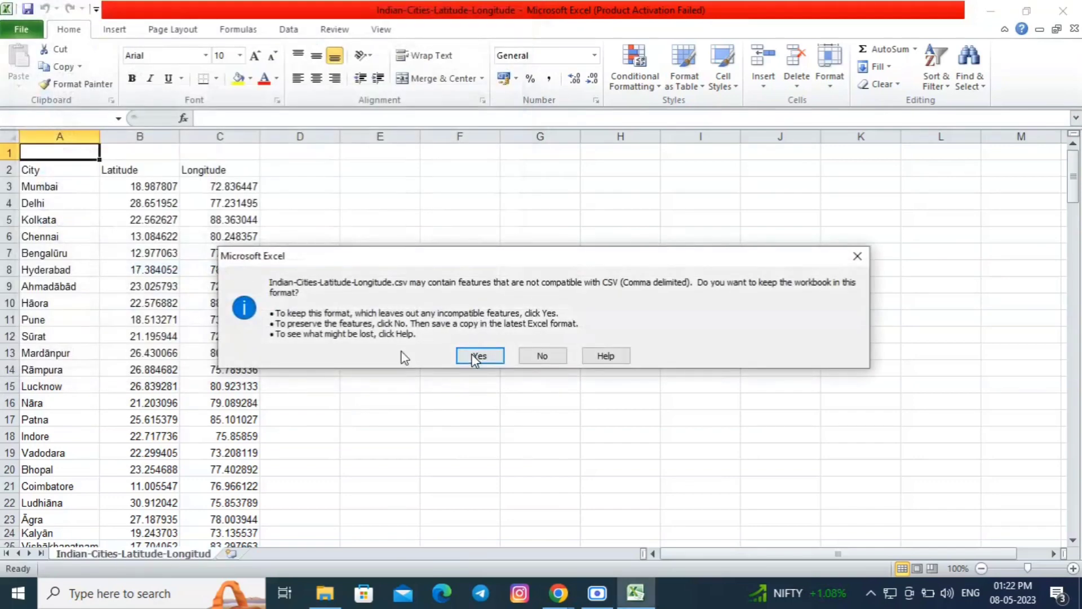
{"action": "left_click", "coordinate": [471, 354]}
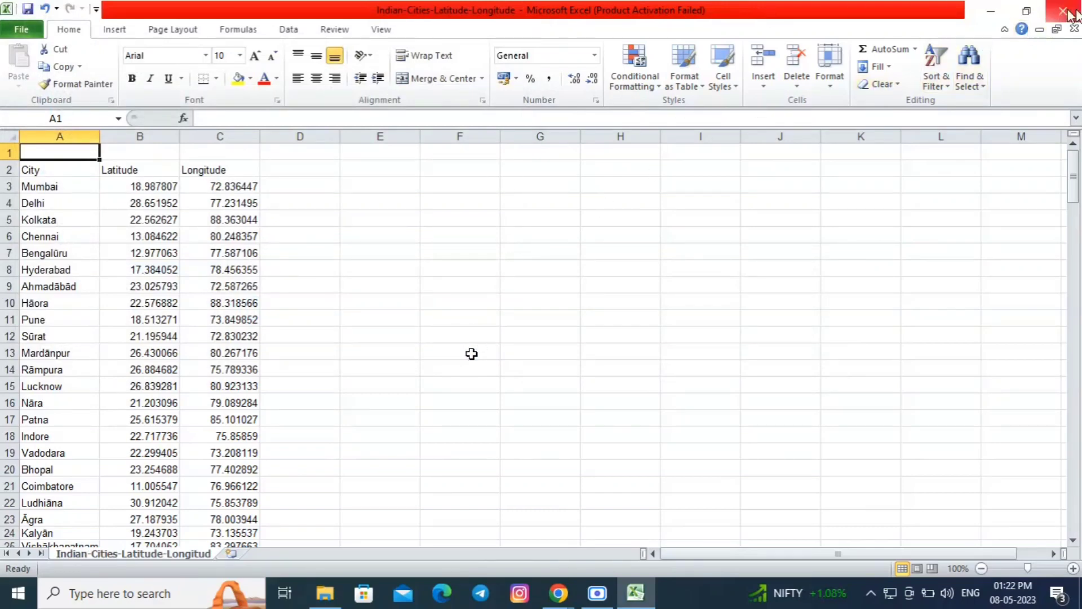
{"action": "left_click", "coordinate": [993, 13]}
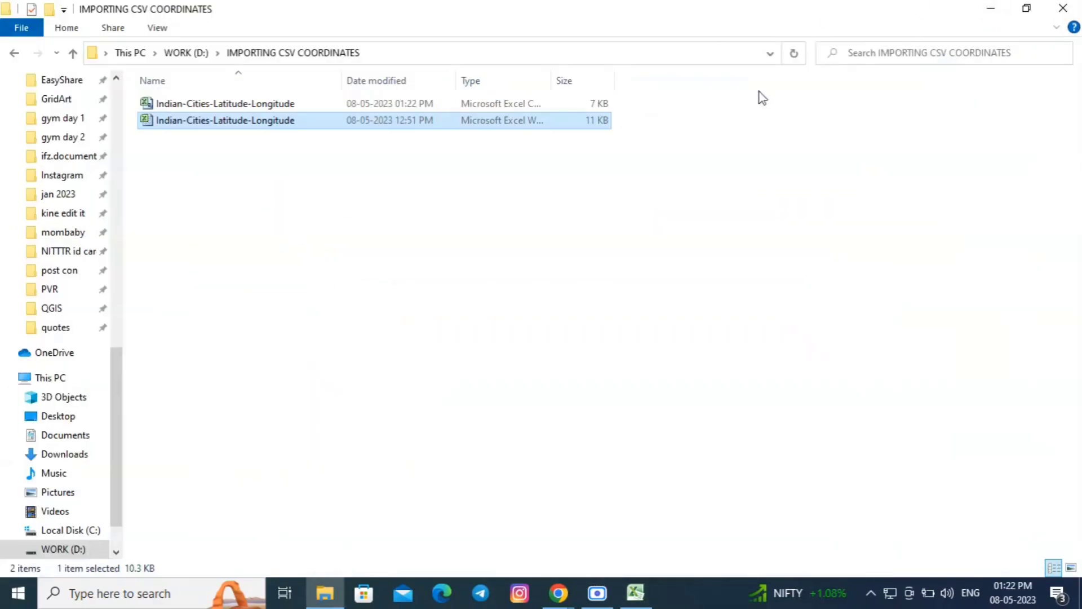
Check the file type of the new Indian-Cities-Latitude-Longitude CSV file in its properties
{"action": "left_click", "coordinate": [484, 136]}
{"action": "left_click", "coordinate": [500, 107]}
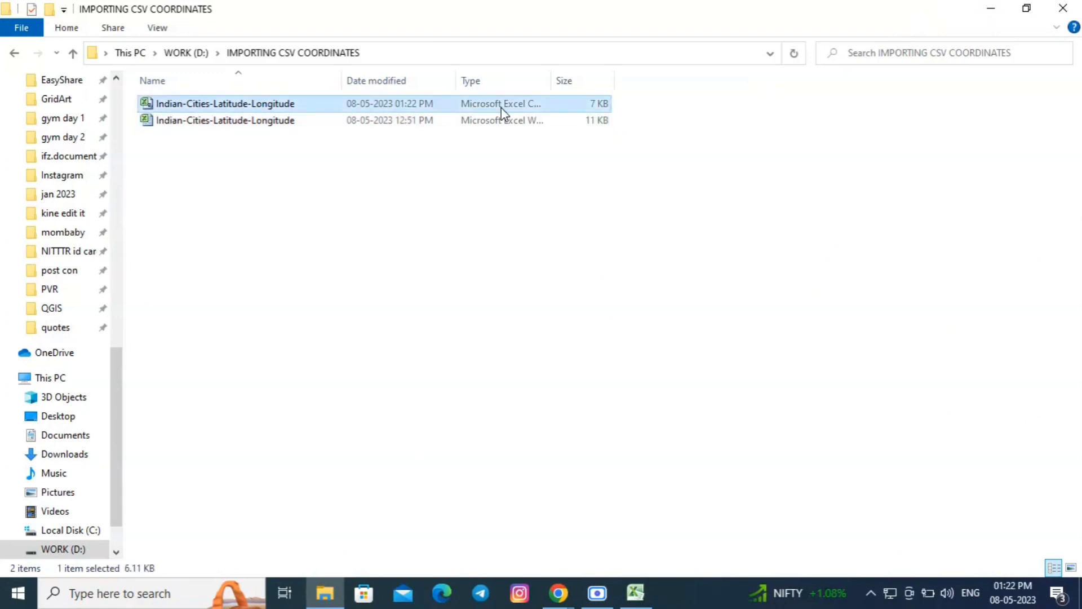
{"action": "right_click", "coordinate": [502, 107]}
{"action": "left_click", "coordinate": [548, 455]}
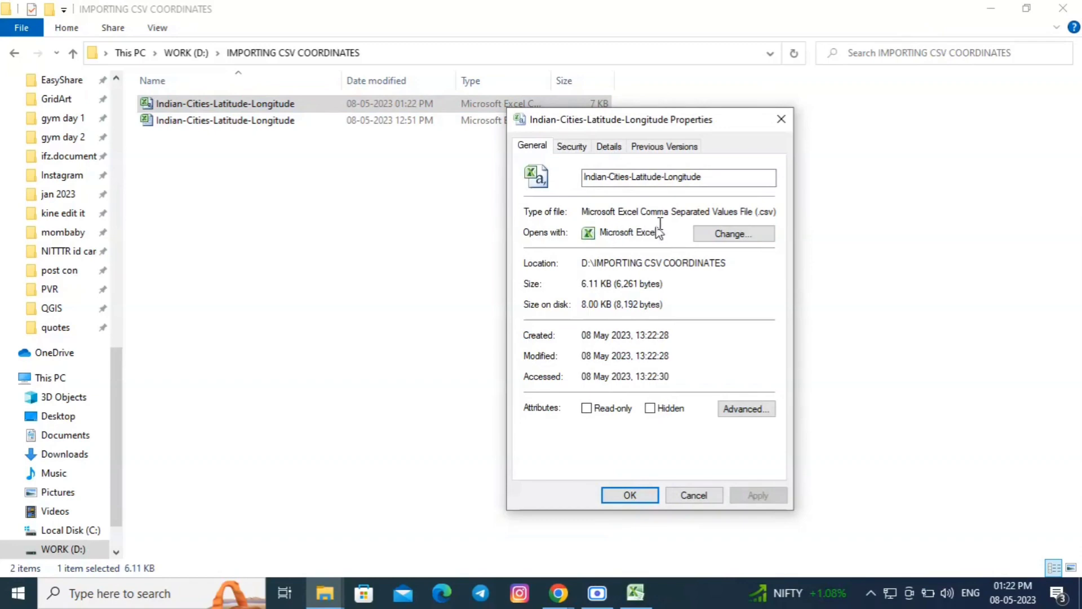
{"action": "left_click", "coordinate": [630, 495]}
Launch QGIS Desktop 3.28.3 and start a new empty project
{"action": "left_click", "coordinate": [8, 600]}
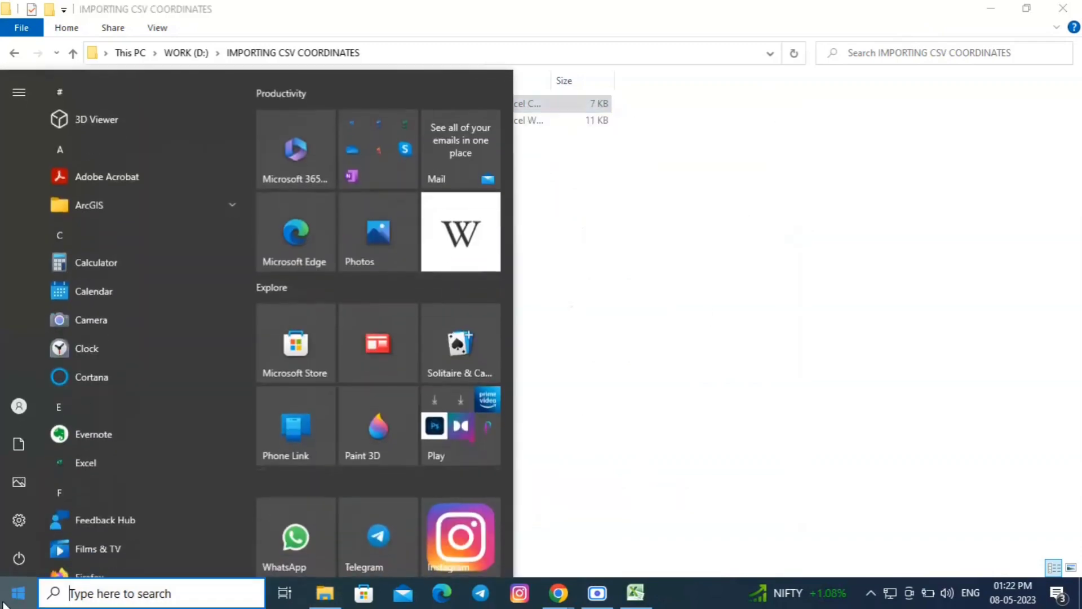
{"action": "type", "text": "qg"}
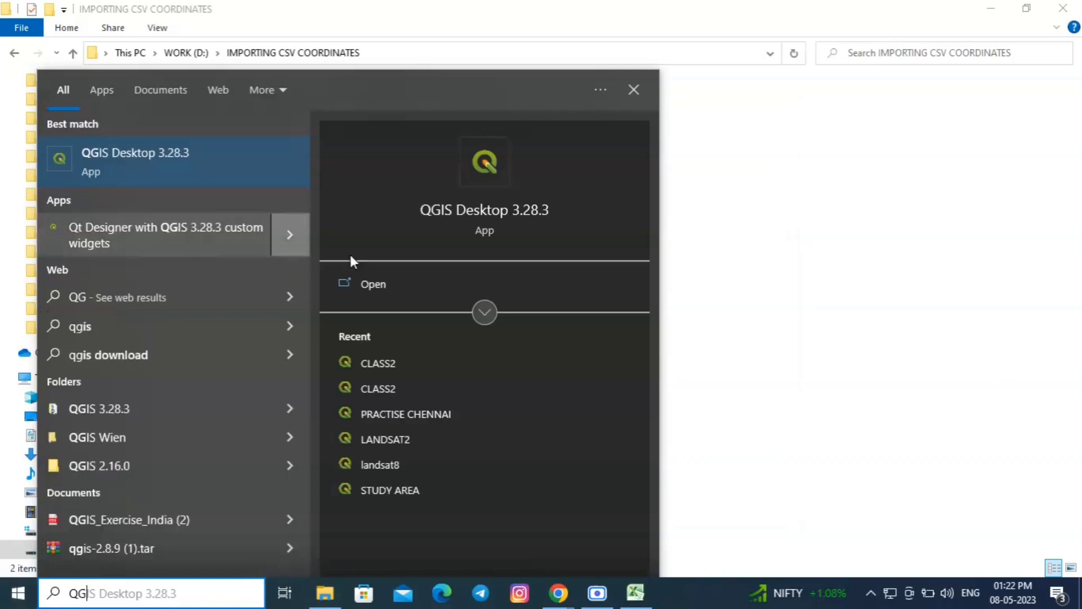
{"action": "left_click", "coordinate": [377, 287]}
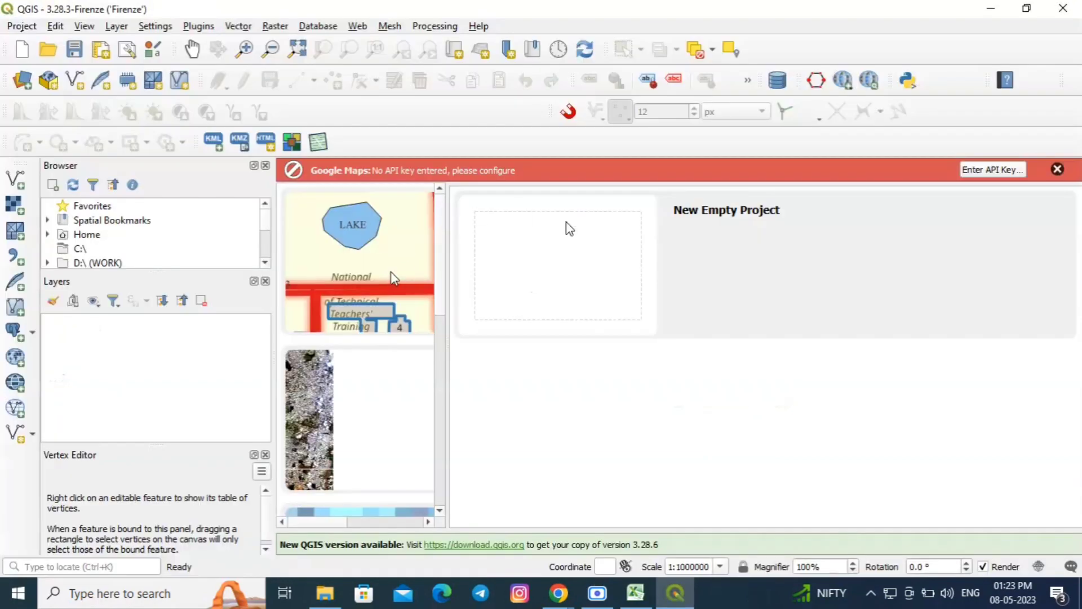
{"action": "left_click", "coordinate": [640, 230]}
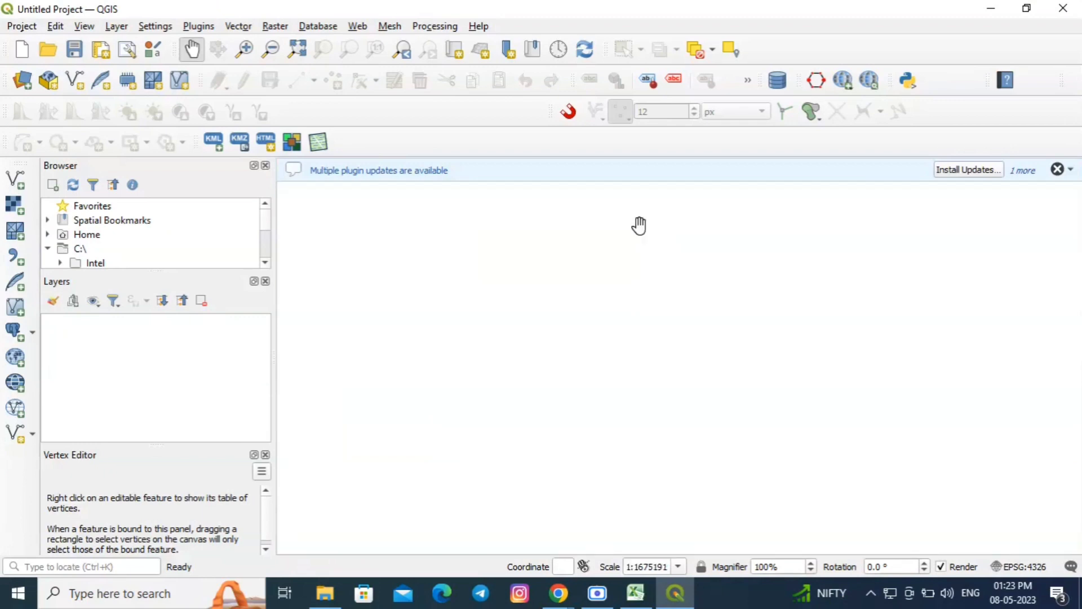
Begin adding a delimited text layer with Indian-Cities-Latitude-Longitude.csv from the IMPORTING CSV COORDINATES folder on drive D as its source
{"action": "left_click", "coordinate": [117, 26]}
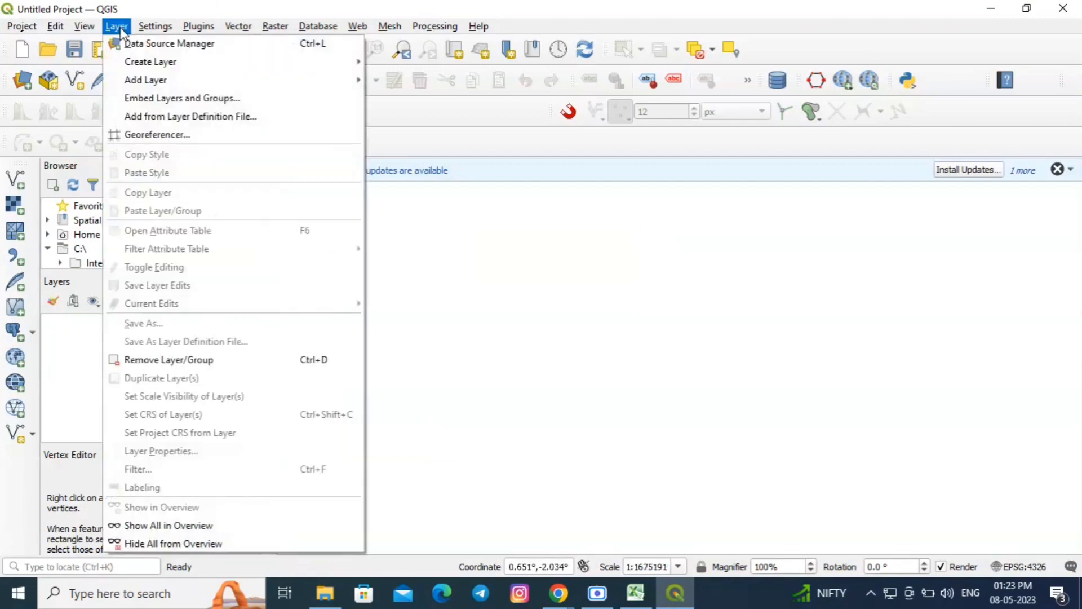
{"action": "mouse_move", "coordinate": [143, 79]}
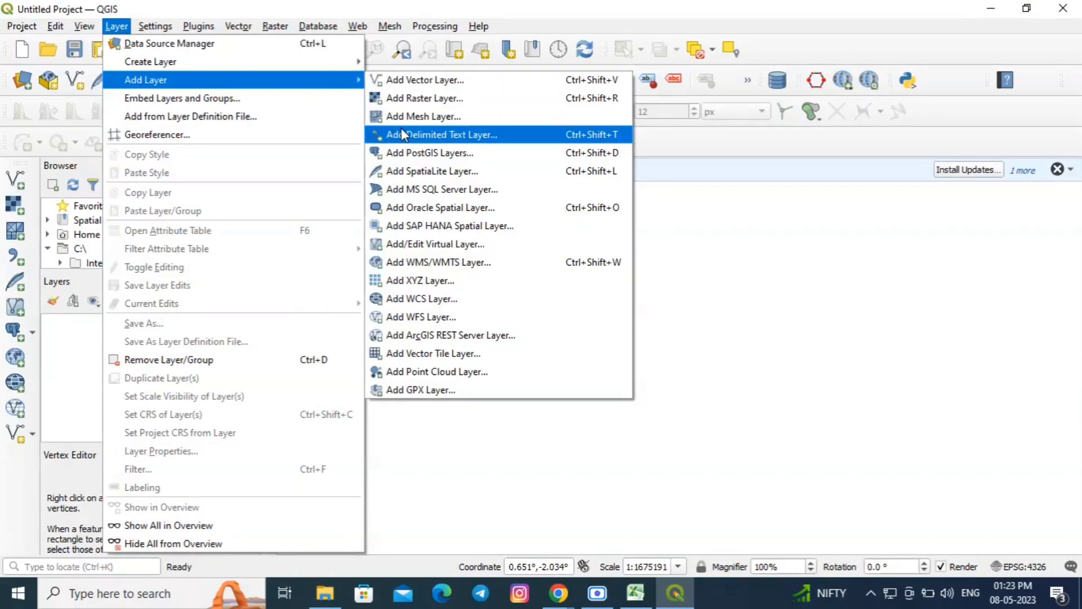
{"action": "left_click", "coordinate": [462, 139]}
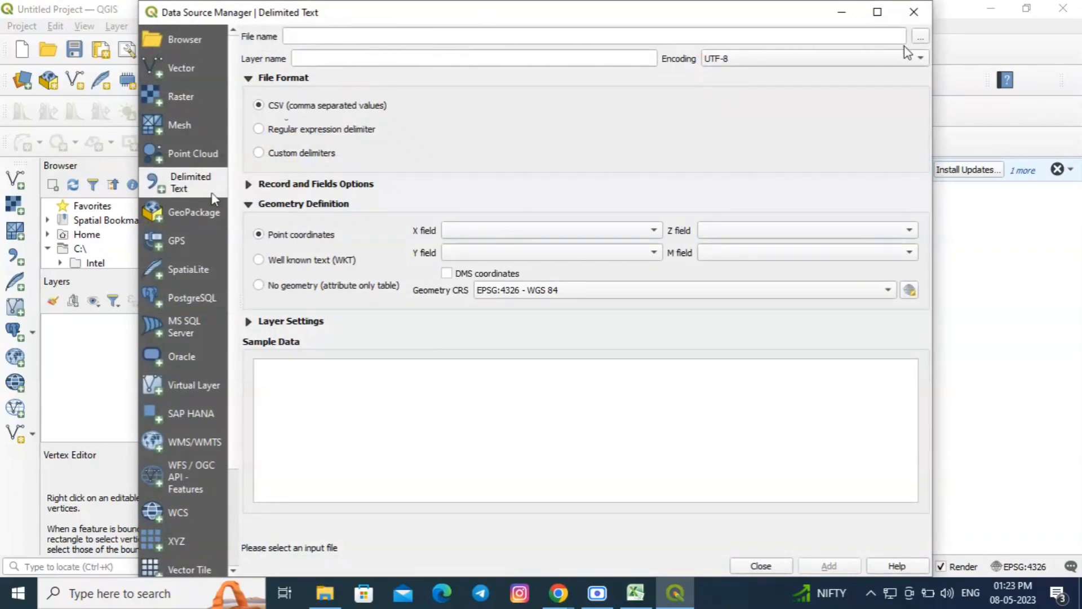
{"action": "left_click", "coordinate": [922, 38]}
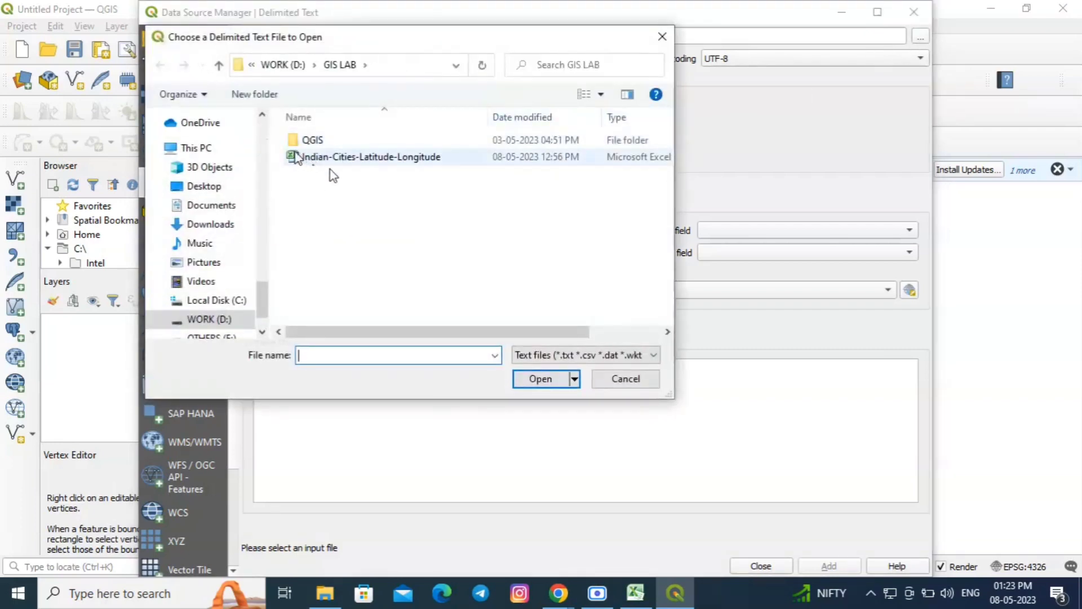
{"action": "left_click", "coordinate": [219, 66]}
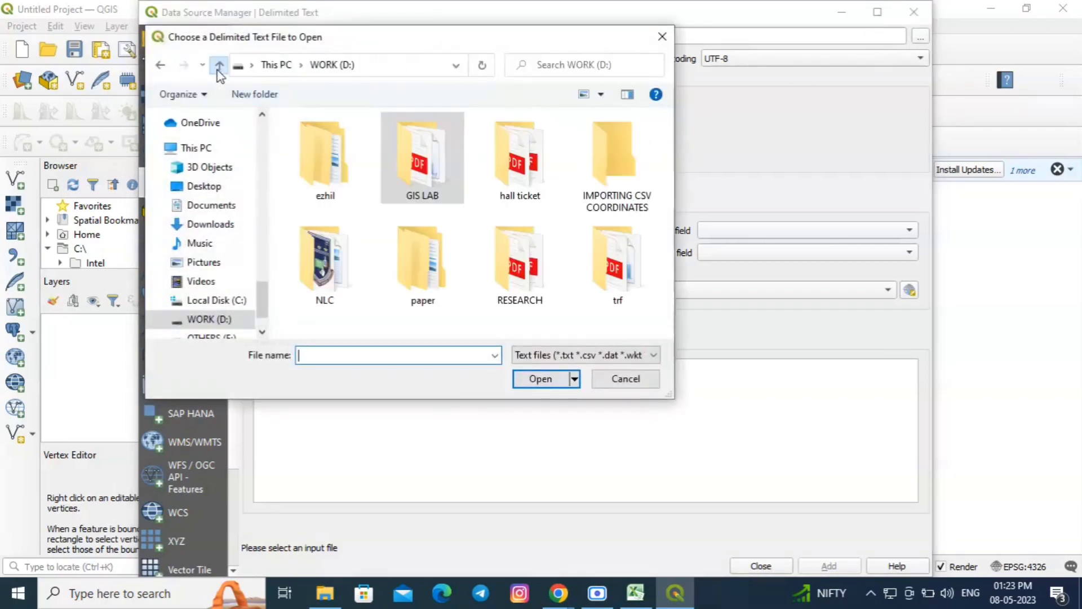
{"action": "double_click", "coordinate": [621, 198]}
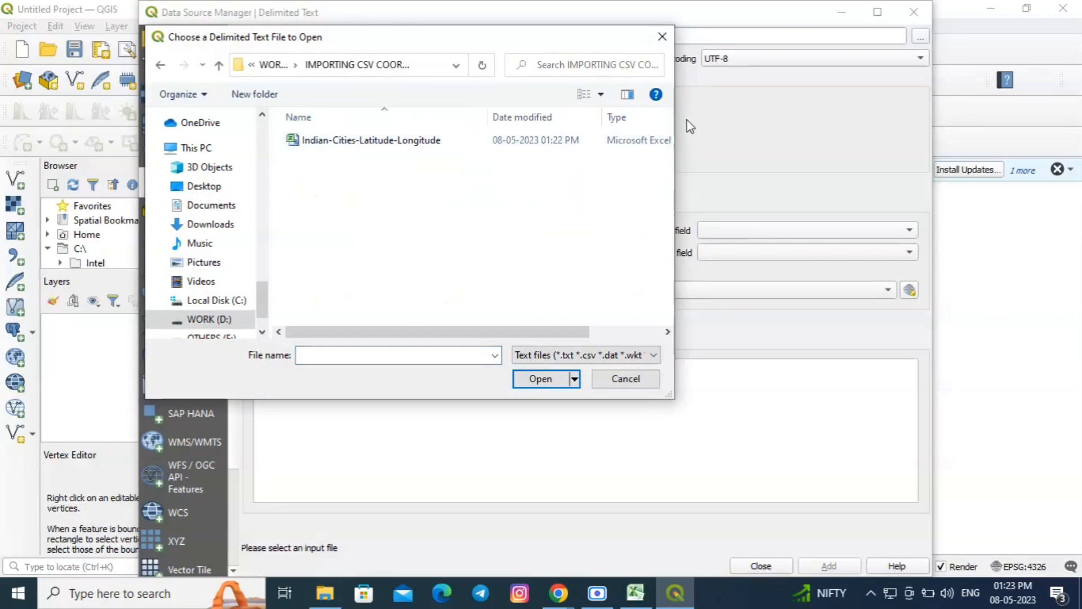
{"action": "left_click_drag", "start_coordinate": [675, 128], "coordinate": [861, 129]}
{"action": "left_click", "coordinate": [569, 149]}
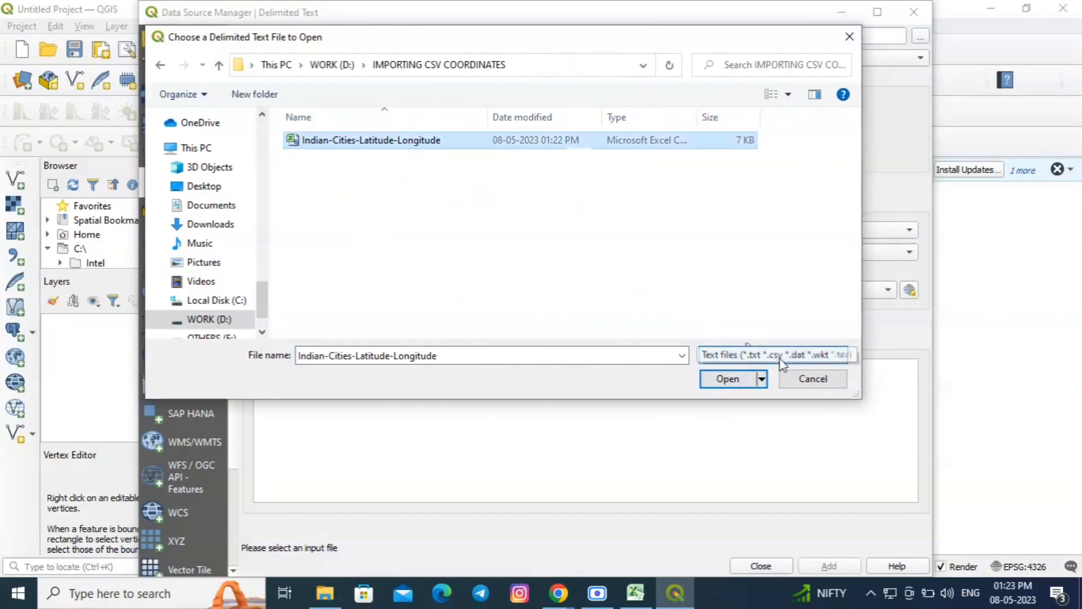
{"action": "left_click", "coordinate": [739, 382]}
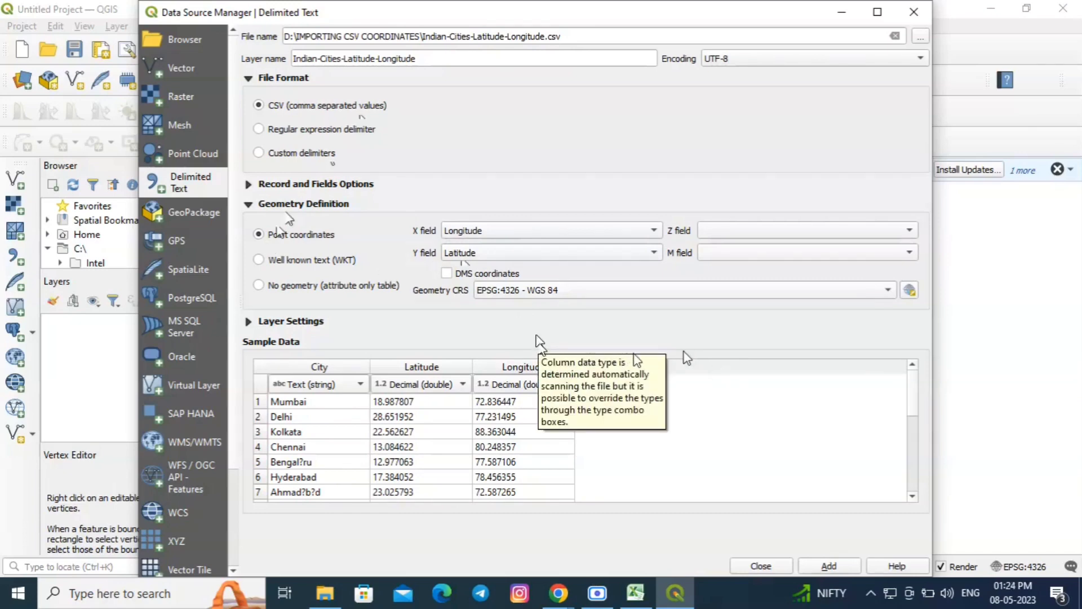
Review the sample data and layer settings, and add the city coordinates to the project as a point layer
{"action": "scroll", "coordinate": [912, 423], "scroll_direction": "down", "scroll_amount": 1}
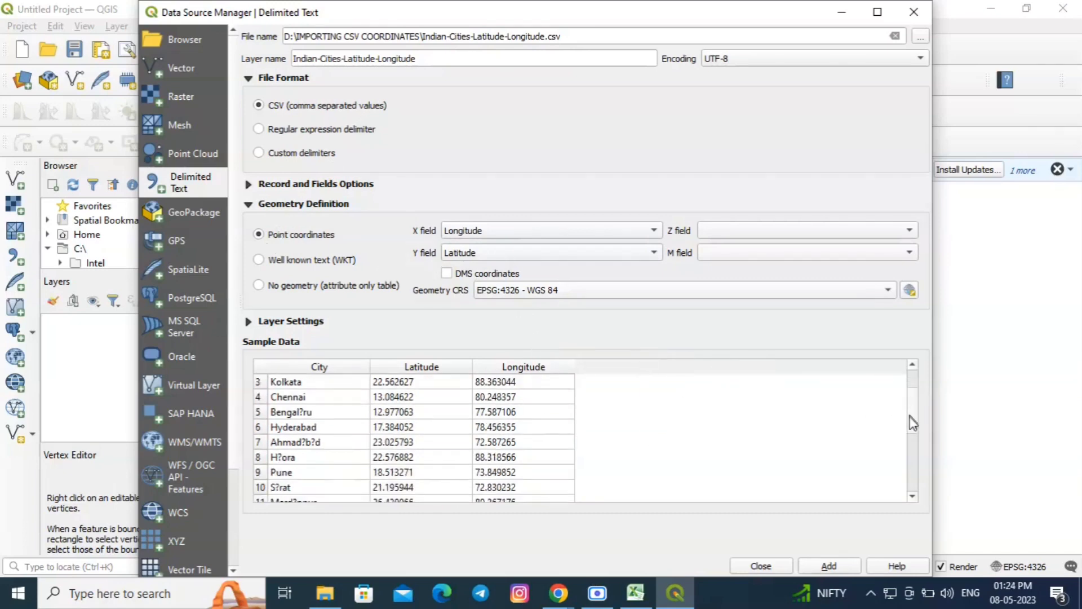
{"action": "scroll", "coordinate": [913, 423], "scroll_direction": "down", "scroll_amount": 3}
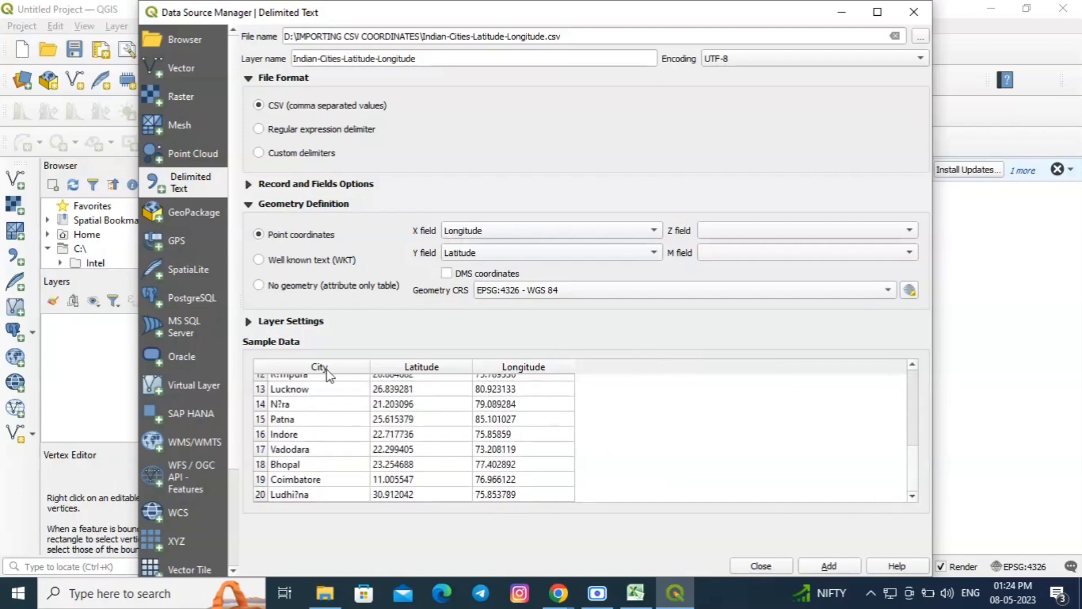
{"action": "left_click", "coordinate": [285, 322]}
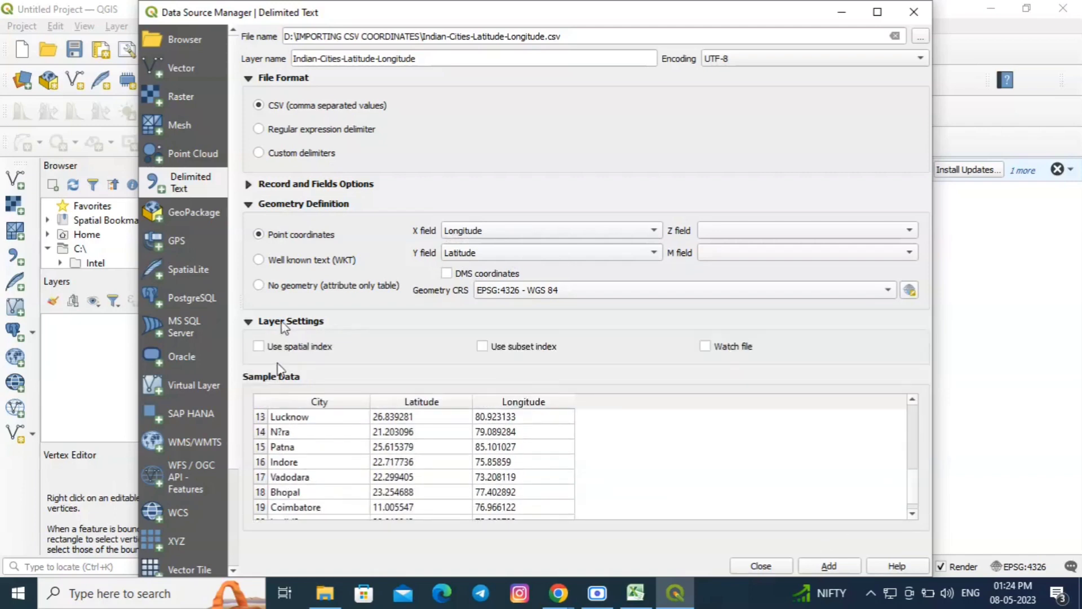
{"action": "left_click", "coordinate": [284, 323]}
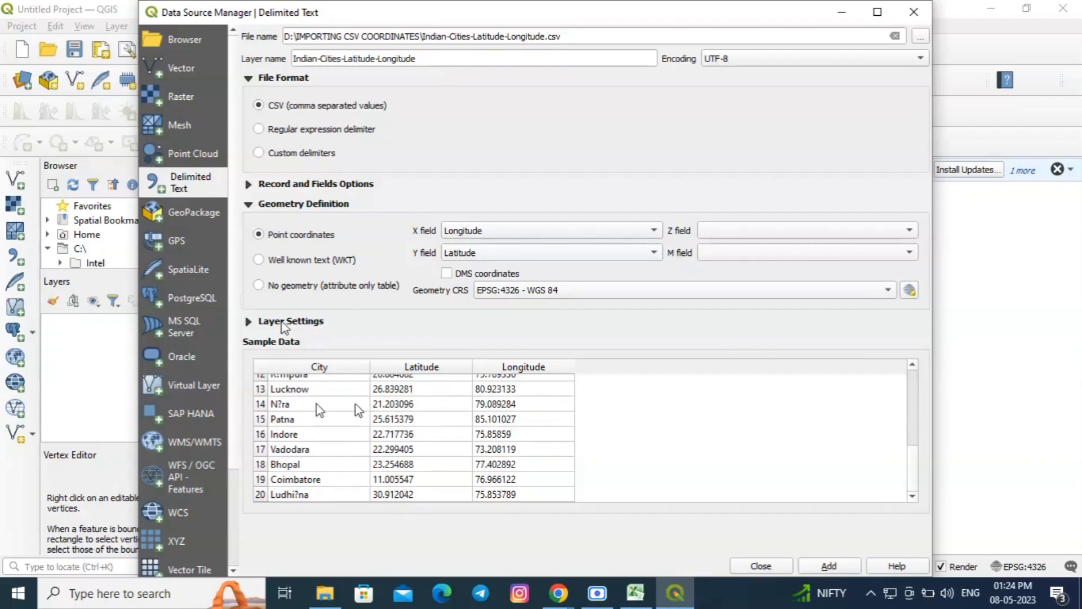
{"action": "scroll", "coordinate": [305, 420], "scroll_direction": "up", "scroll_amount": 3}
{"action": "scroll", "coordinate": [309, 420], "scroll_direction": "down", "scroll_amount": 3}
{"action": "left_click", "coordinate": [829, 566]}
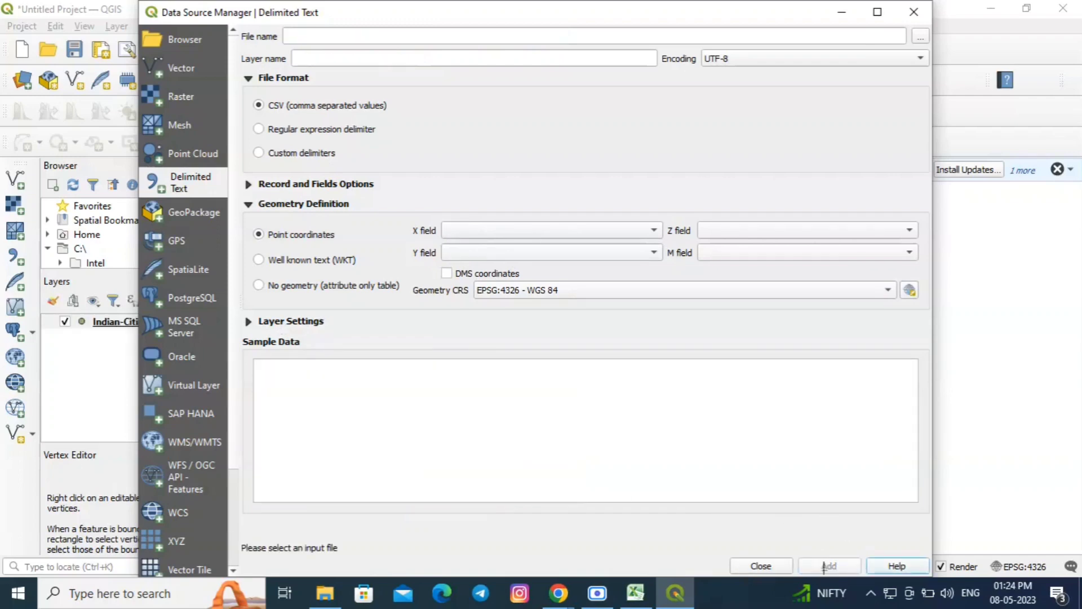
{"action": "left_click", "coordinate": [914, 13]}
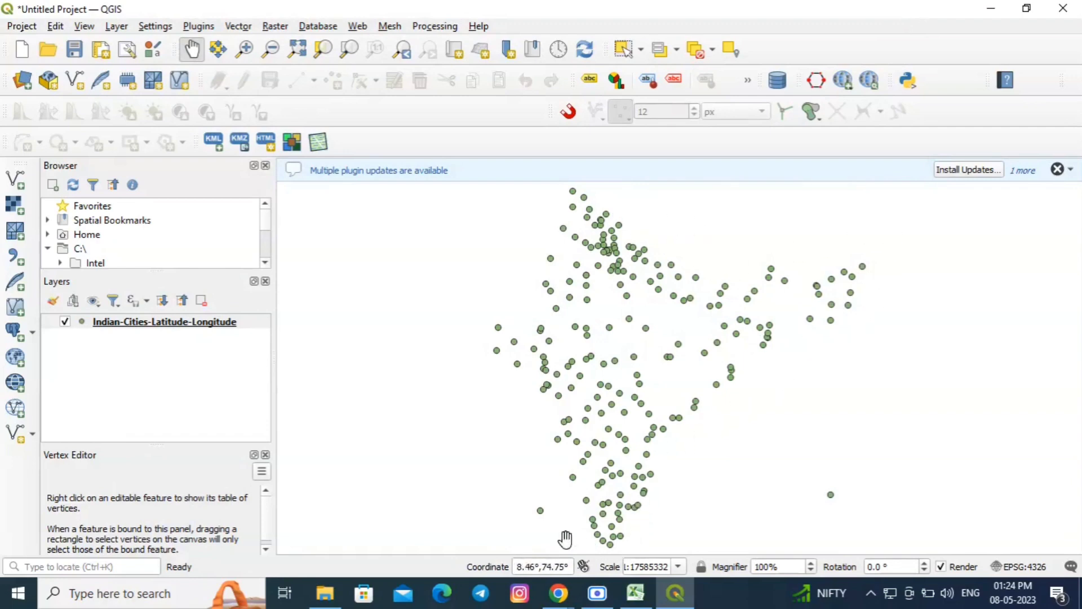
Open the attribute table of the Indian-Cities-Latitude-Longitude layer and look through the list of cities
{"action": "right_click", "coordinate": [145, 324]}
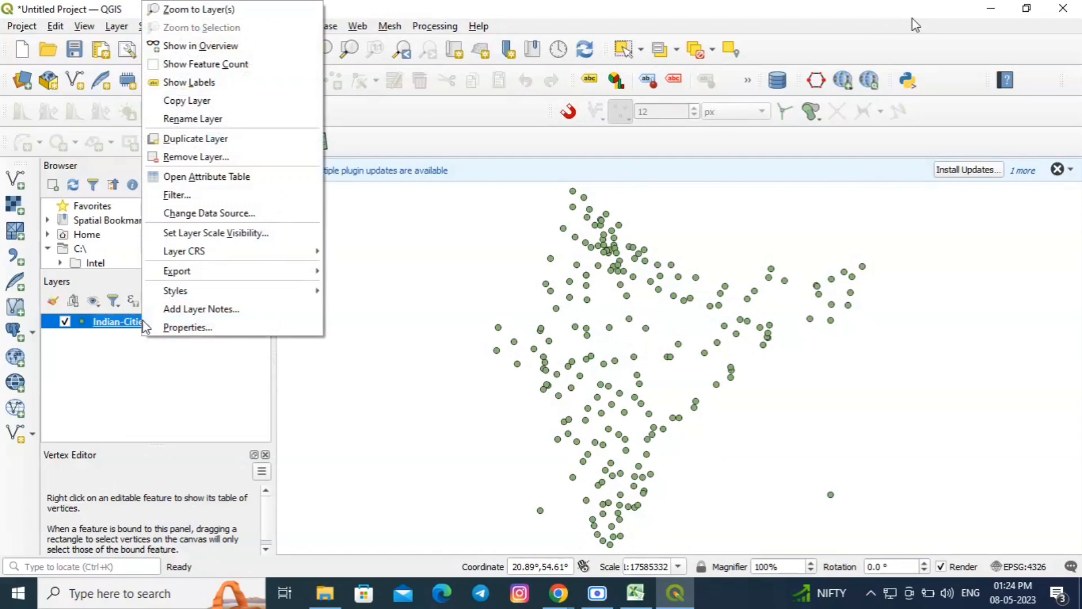
{"action": "left_click", "coordinate": [219, 178]}
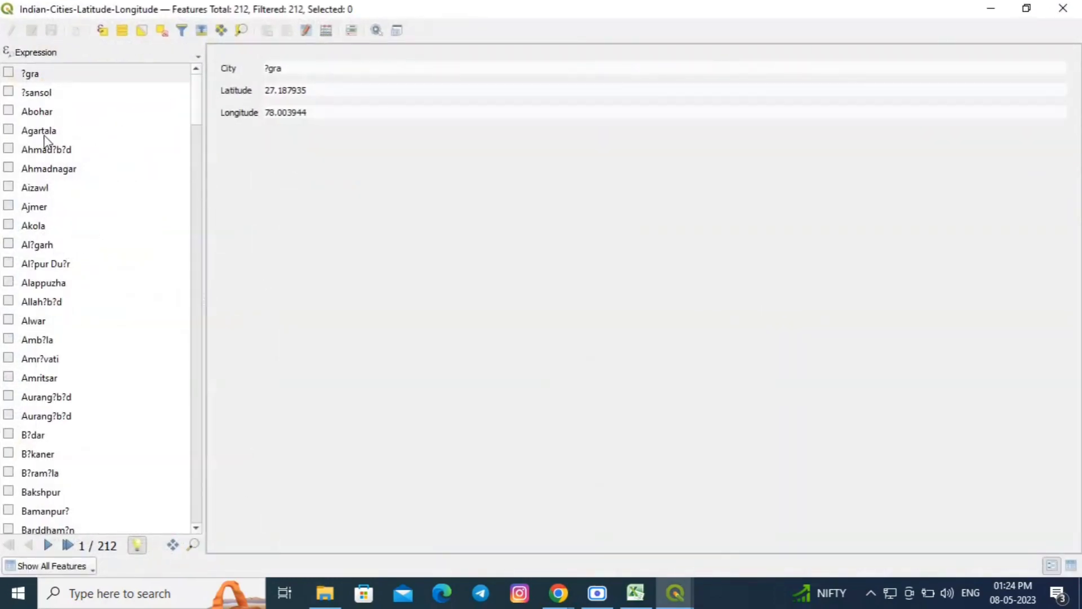
{"action": "scroll", "coordinate": [65, 395], "scroll_direction": "down", "scroll_amount": 8}
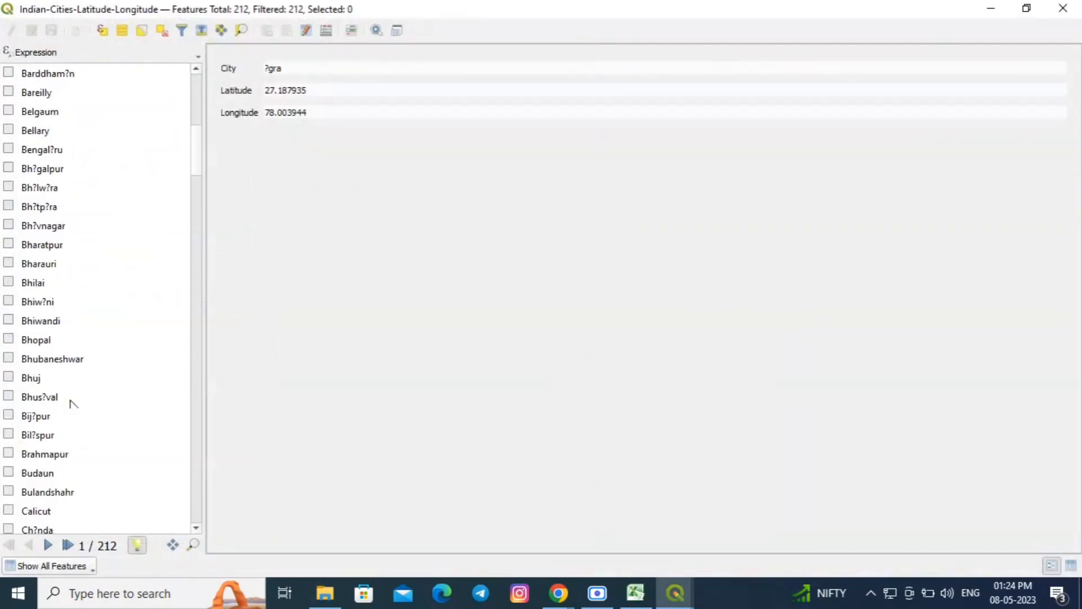
Close the attribute table and add the OSM Standard basemap from QuickMapServices beneath the city points
{"action": "left_click", "coordinate": [1063, 8]}
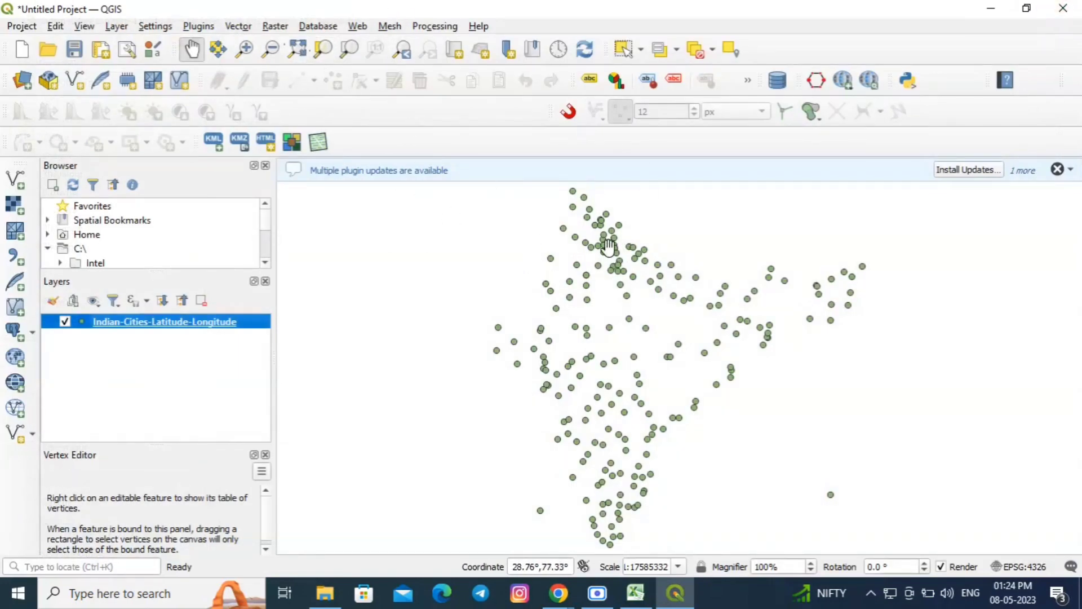
{"action": "left_click", "coordinate": [358, 26]}
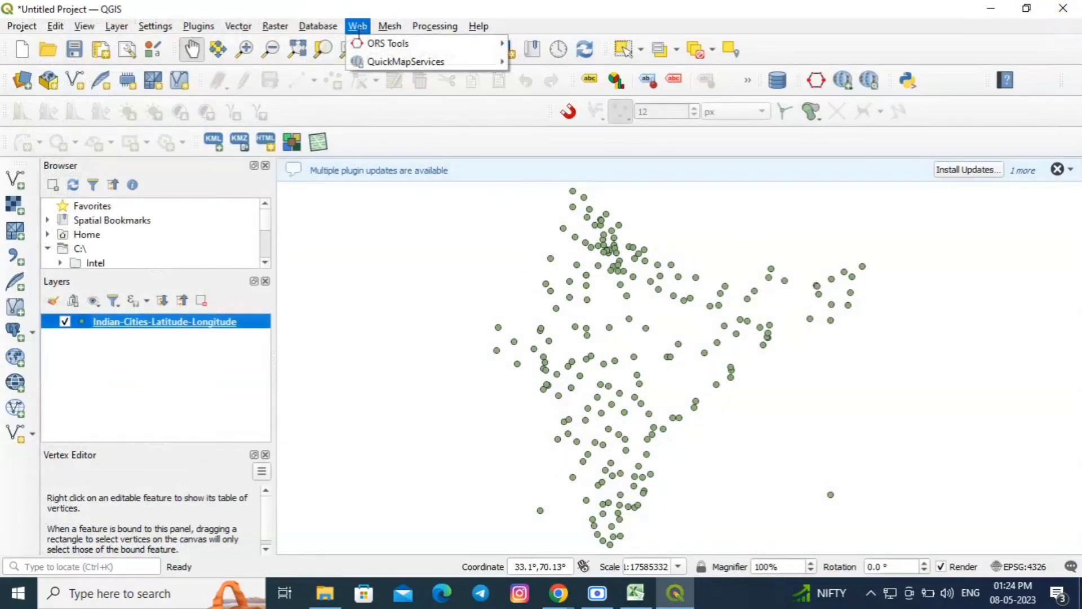
{"action": "mouse_move", "coordinate": [422, 66]}
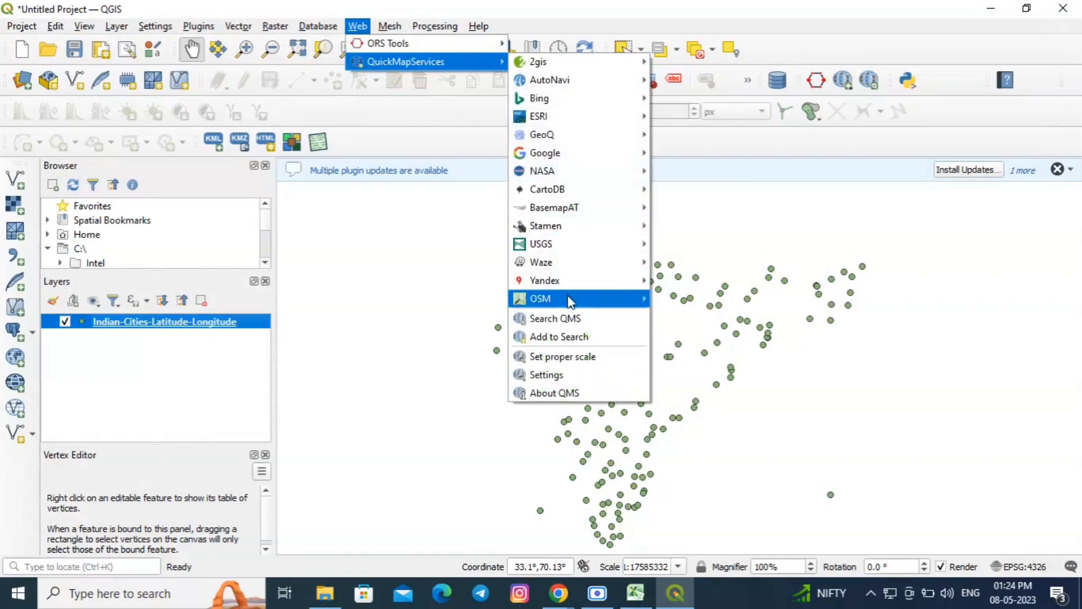
{"action": "mouse_move", "coordinate": [541, 299]}
{"action": "left_click", "coordinate": [656, 300]}
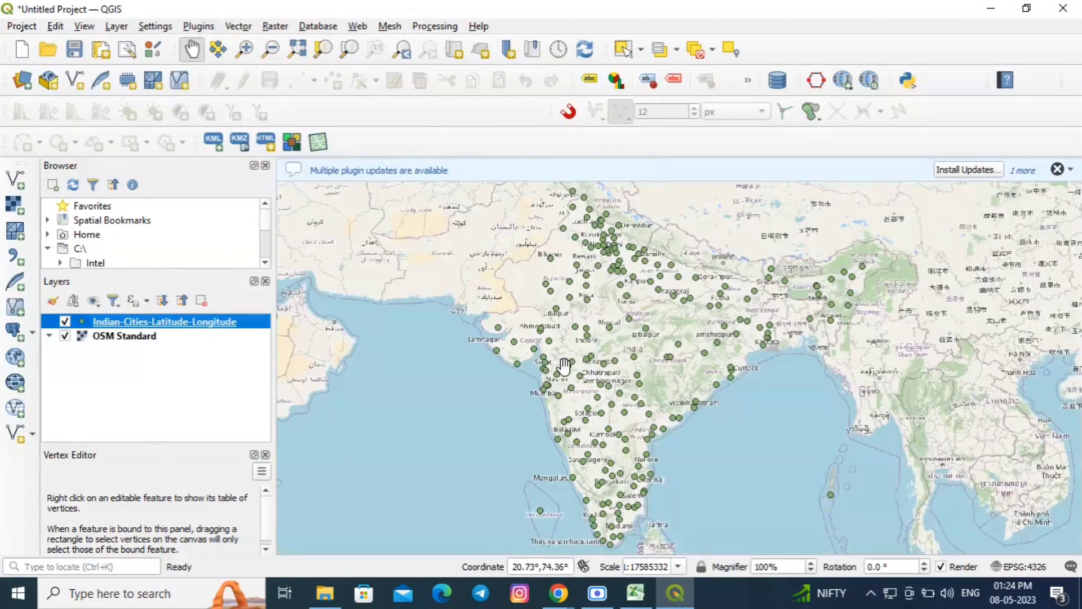
Examine how the city points line up with the basemap around Chennai, Port Blair and northern and western India
{"action": "left_click_drag", "start_coordinate": [614, 402], "coordinate": [526, 221]}
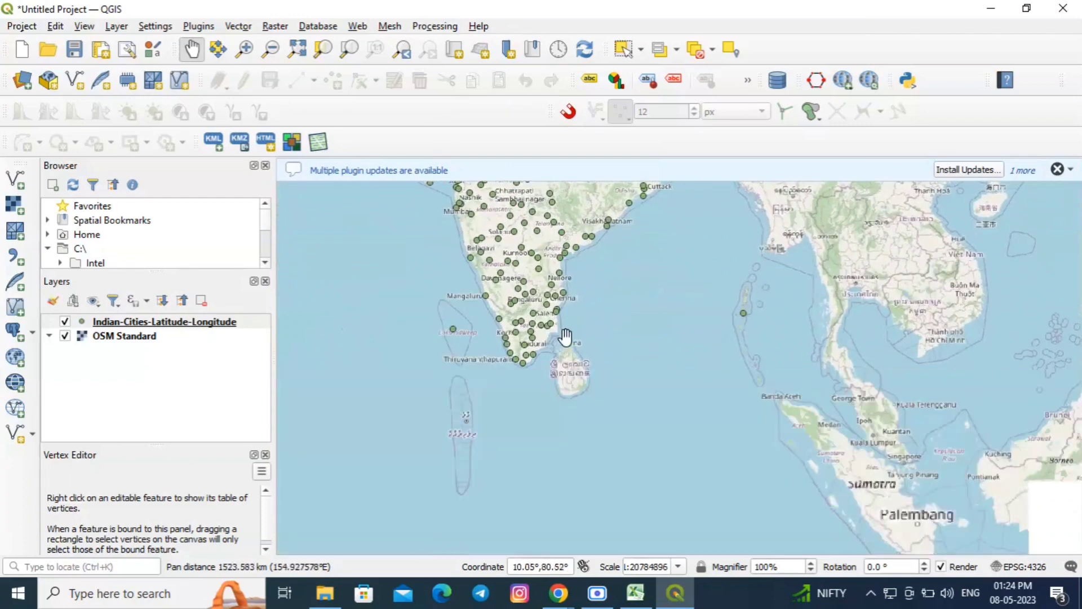
{"action": "scroll", "coordinate": [564, 296], "scroll_direction": "down", "scroll_amount": 3}
{"action": "scroll", "coordinate": [564, 299], "scroll_direction": "up", "scroll_amount": 2}
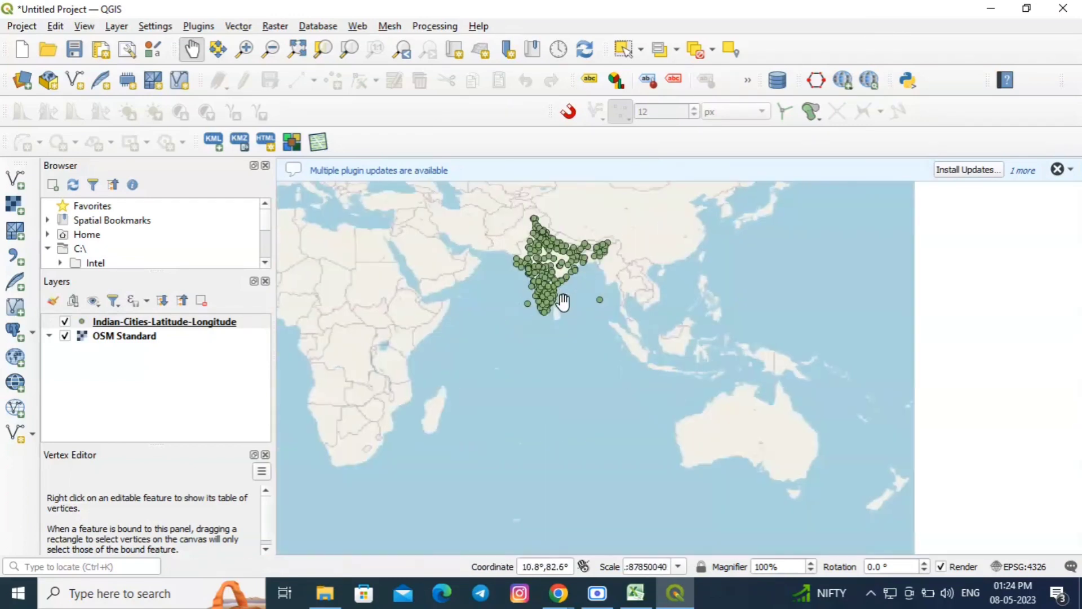
{"action": "scroll", "coordinate": [535, 306], "scroll_direction": "up", "scroll_amount": 1}
{"action": "scroll", "coordinate": [572, 265], "scroll_direction": "up", "scroll_amount": 2}
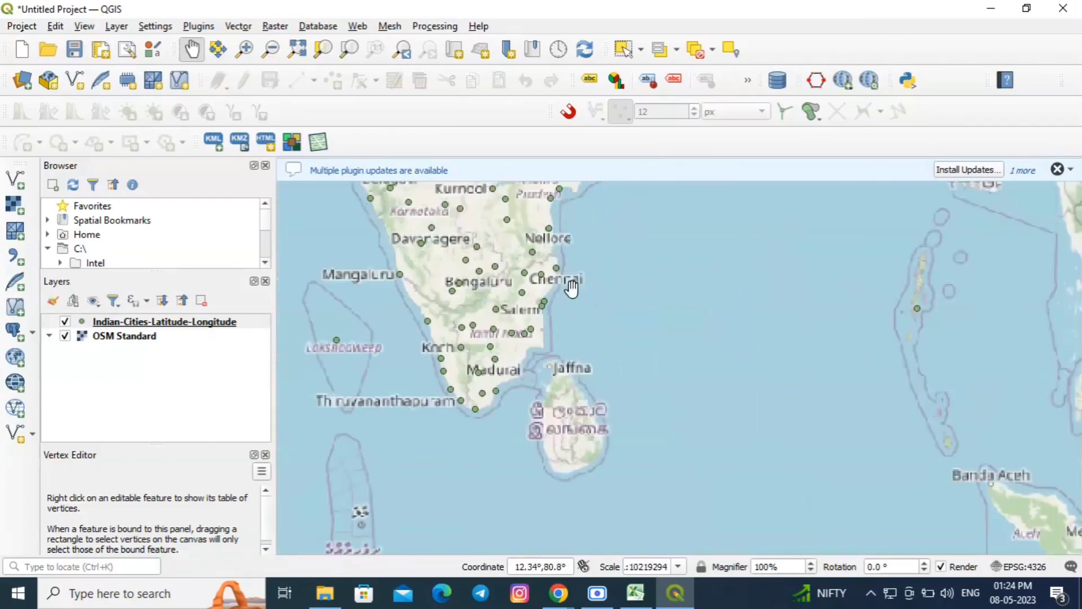
{"action": "scroll", "coordinate": [575, 267], "scroll_direction": "up", "scroll_amount": 2}
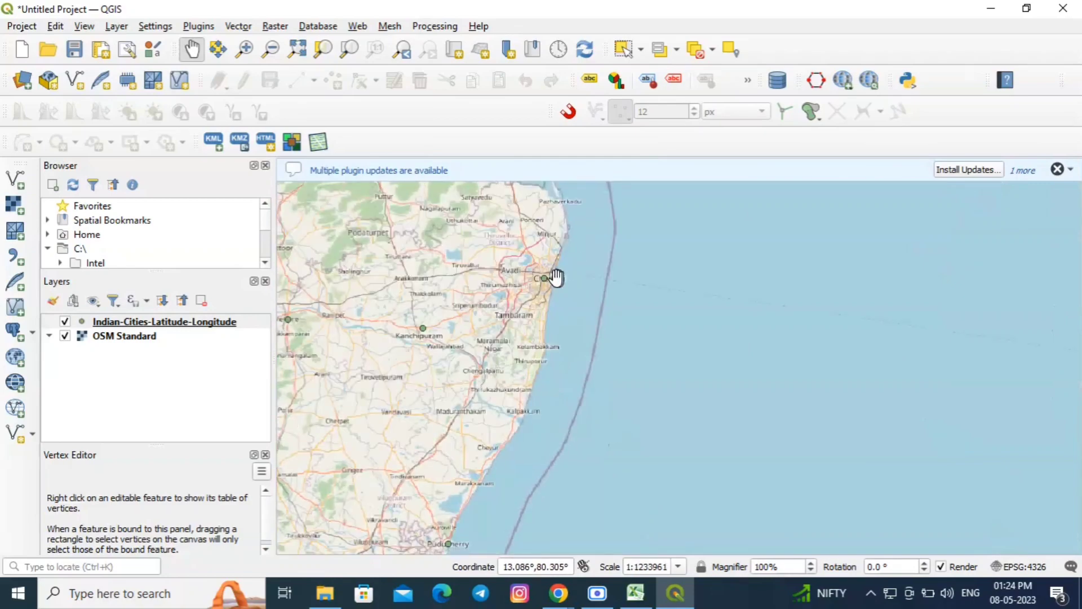
{"action": "scroll", "coordinate": [556, 281], "scroll_direction": "down", "scroll_amount": 1}
{"action": "scroll", "coordinate": [584, 446], "scroll_direction": "down", "scroll_amount": 3}
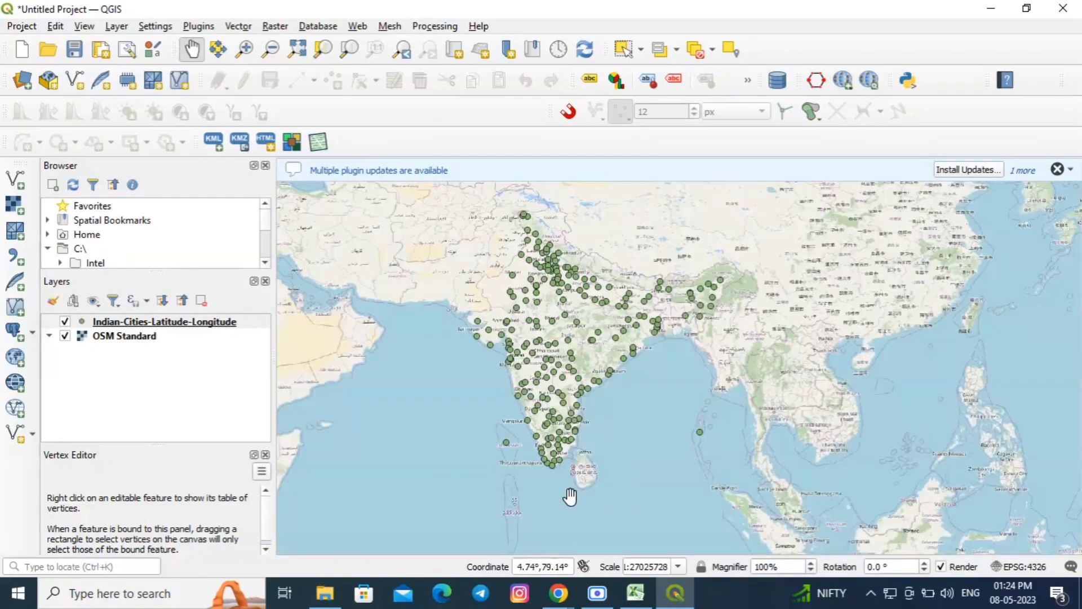
{"action": "scroll", "coordinate": [699, 437], "scroll_direction": "up", "scroll_amount": 2}
{"action": "scroll", "coordinate": [695, 432], "scroll_direction": "up", "scroll_amount": 2}
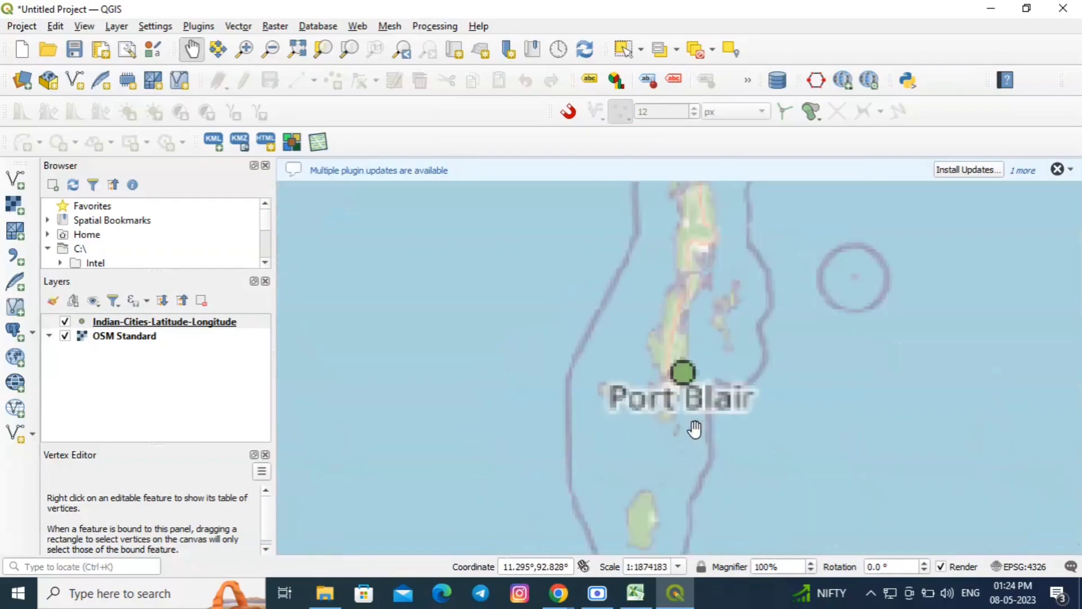
{"action": "scroll", "coordinate": [682, 387], "scroll_direction": "down", "scroll_amount": 2}
{"action": "scroll", "coordinate": [434, 357], "scroll_direction": "down", "scroll_amount": 1}
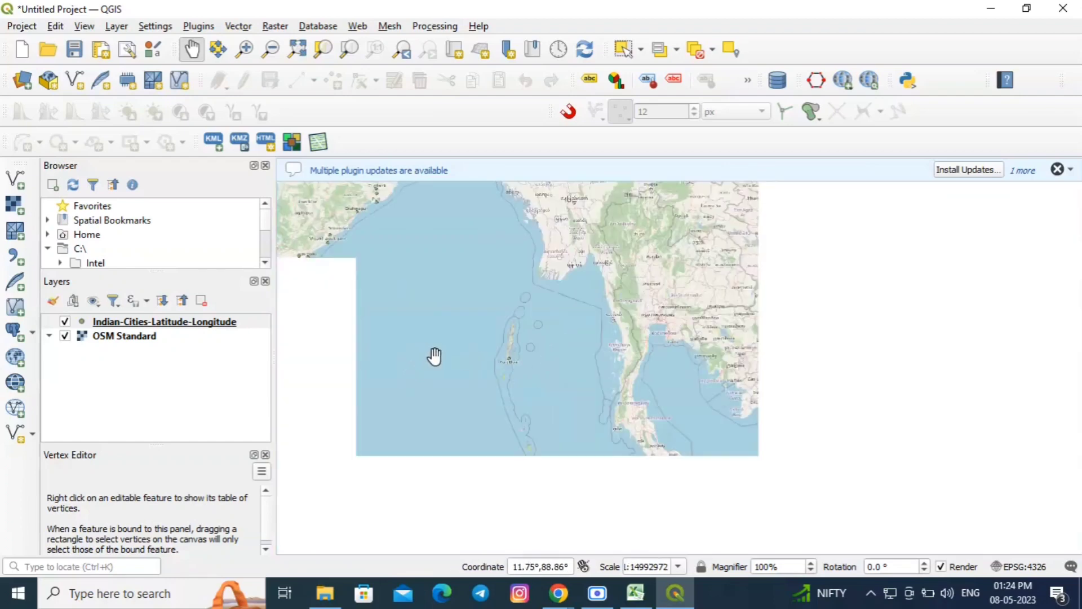
{"action": "left_click_drag", "start_coordinate": [367, 363], "coordinate": [564, 358]}
{"action": "left_click_drag", "start_coordinate": [411, 321], "coordinate": [585, 367]}
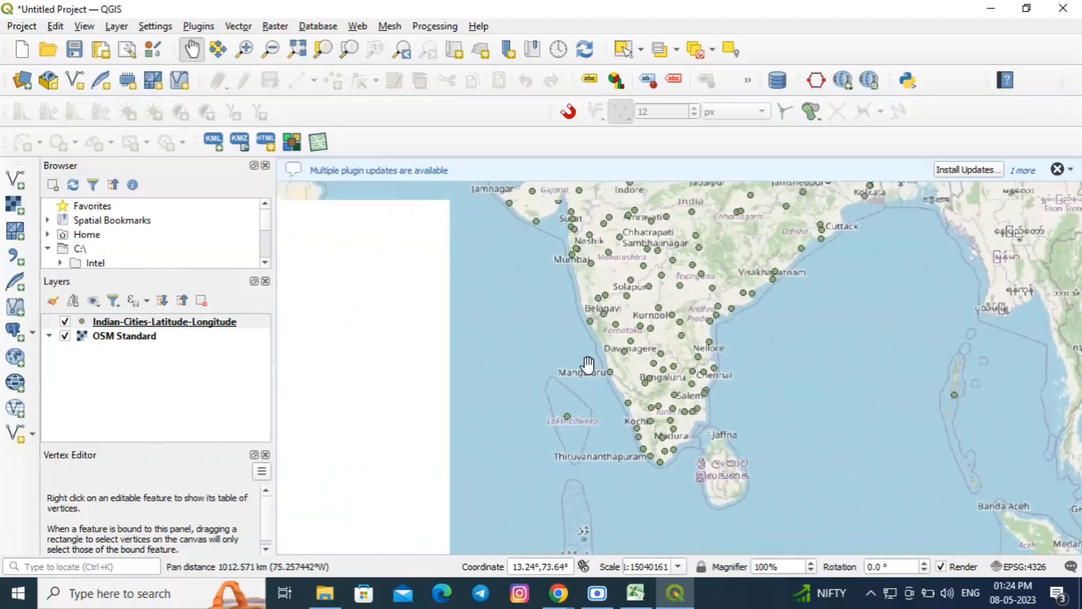
{"action": "left_click_drag", "start_coordinate": [626, 311], "coordinate": [602, 488]}
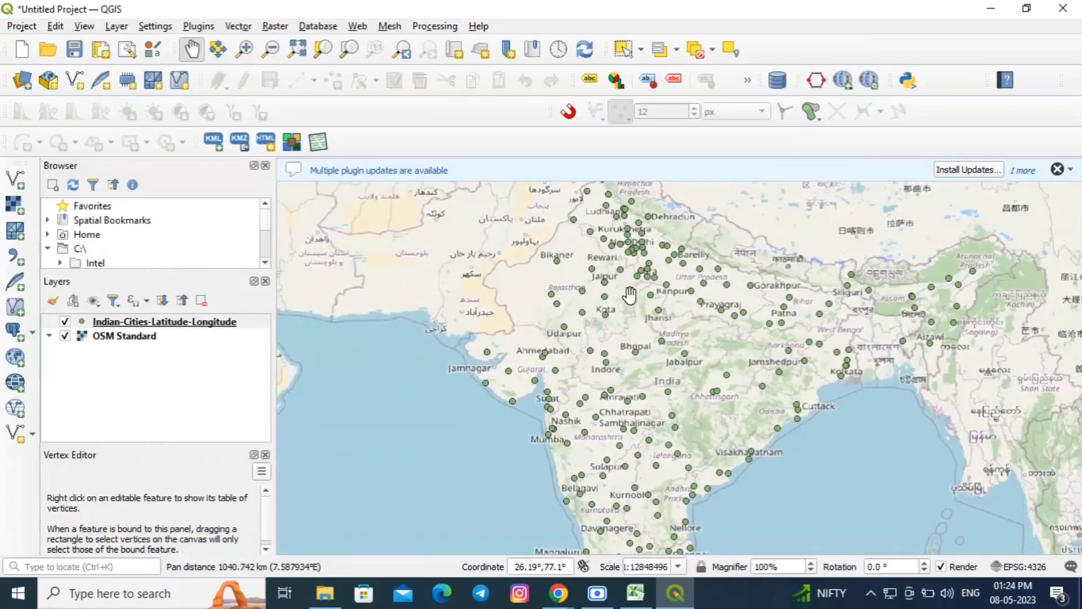
{"action": "left_click_drag", "start_coordinate": [632, 283], "coordinate": [586, 416]}
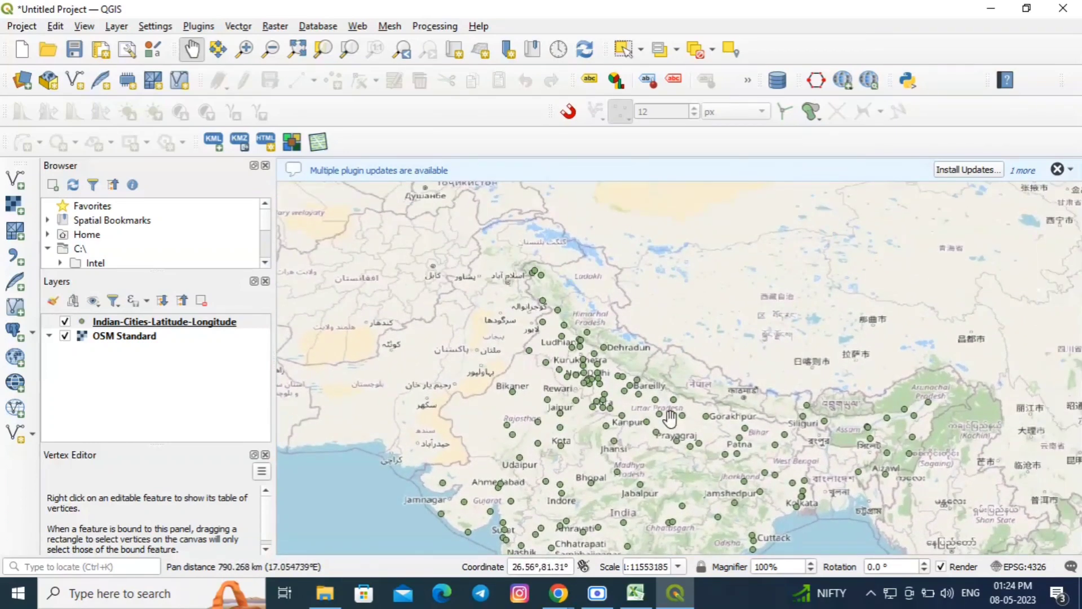
{"action": "left_click_drag", "start_coordinate": [521, 451], "coordinate": [491, 325]}
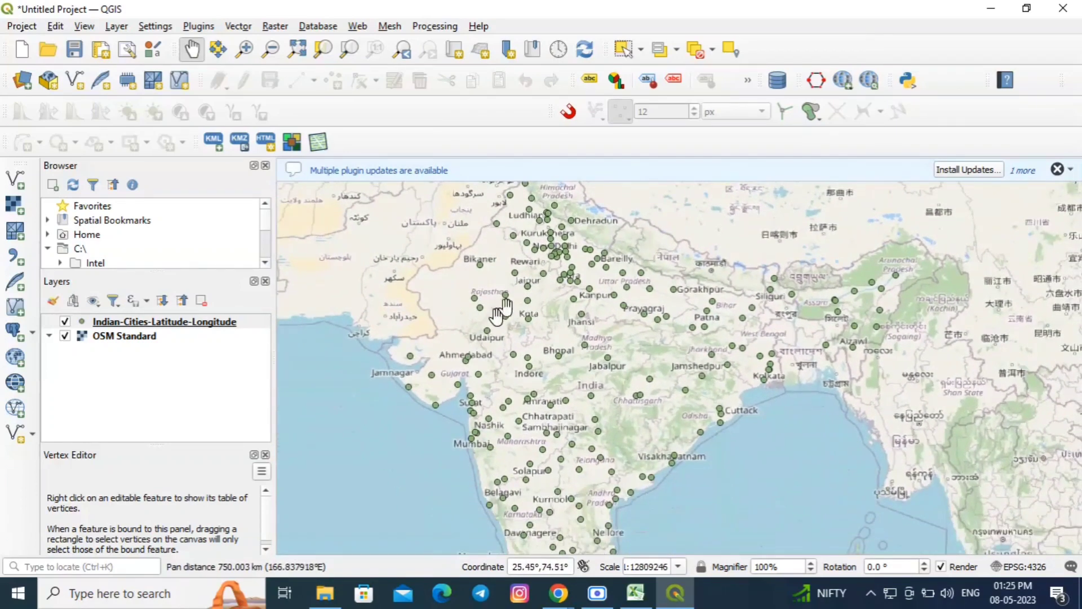
Set the OSM Standard layer's global opacity to 50% and apply it
{"action": "left_click", "coordinate": [135, 336]}
{"action": "right_click", "coordinate": [135, 336]}
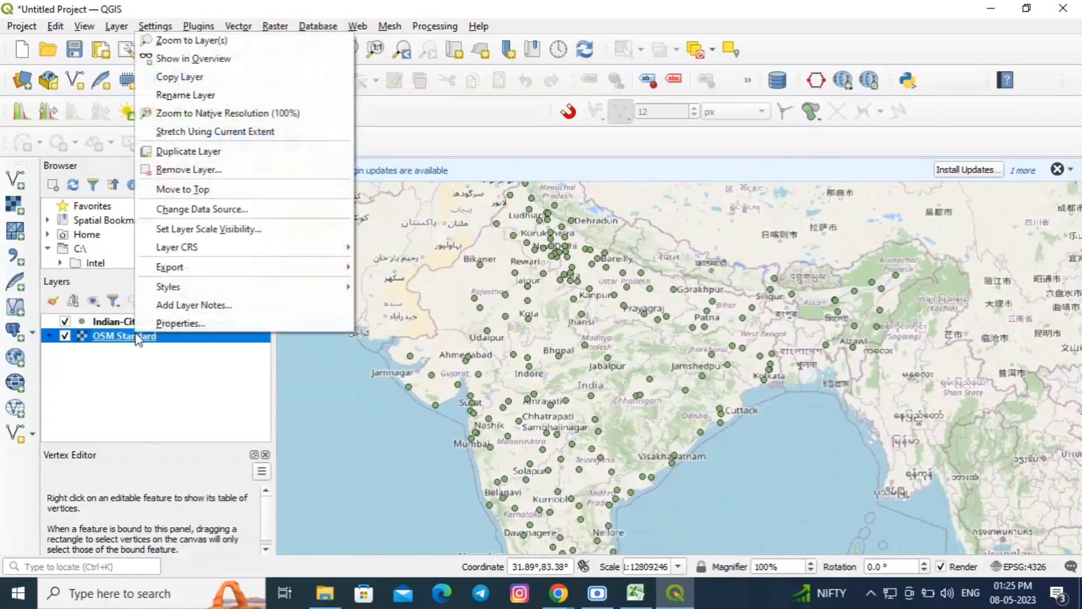
{"action": "left_click", "coordinate": [168, 323]}
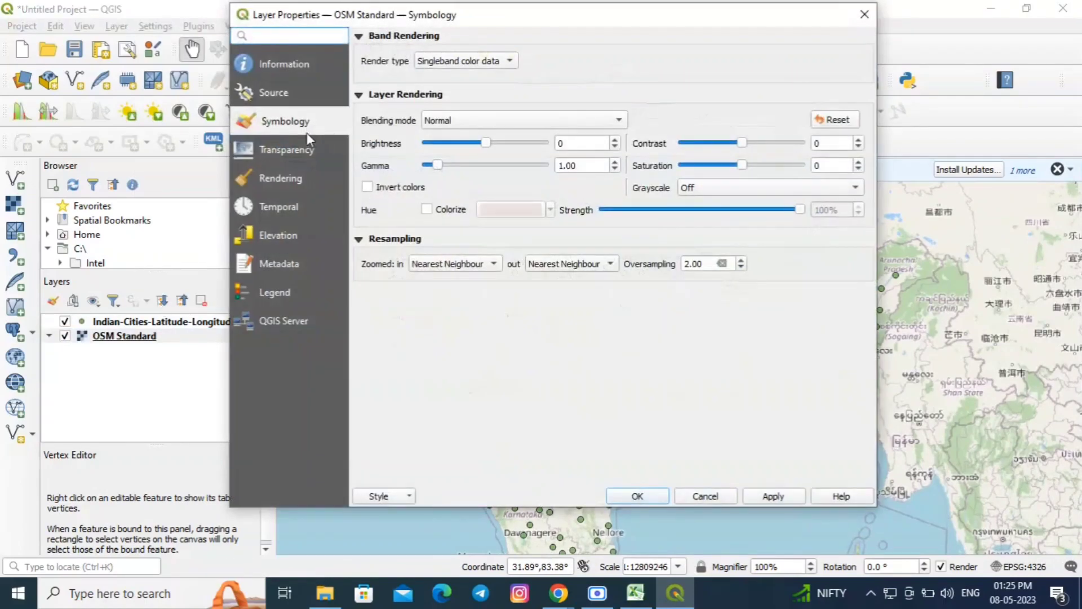
{"action": "left_click", "coordinate": [305, 151]}
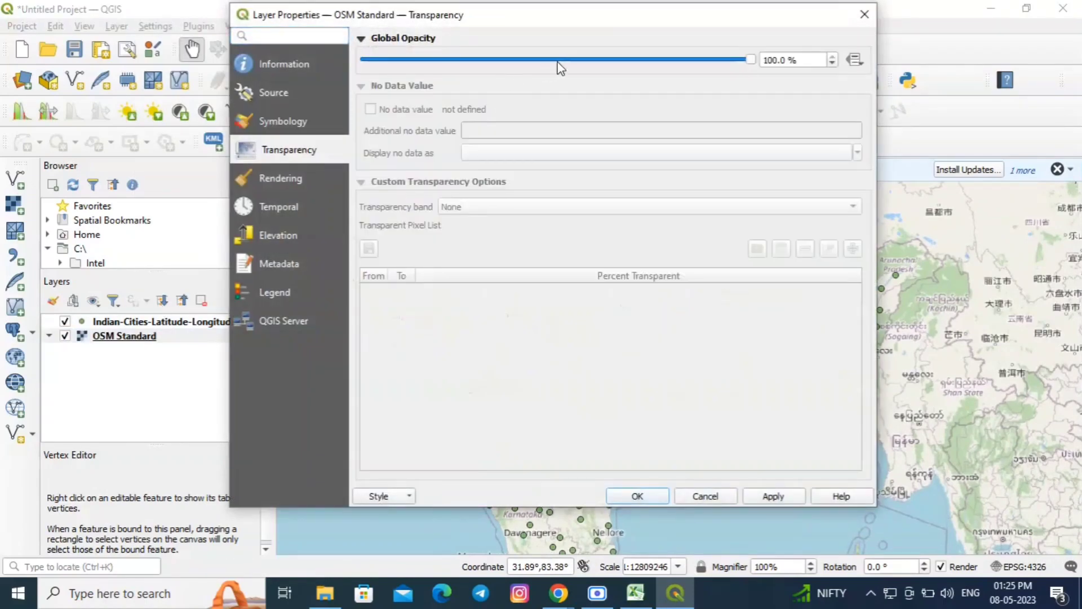
{"action": "left_click", "coordinate": [514, 60]}
{"action": "left_click", "coordinate": [497, 61]}
{"action": "left_click", "coordinate": [497, 60]}
{"action": "left_click", "coordinate": [497, 60]}
{"action": "left_click", "coordinate": [497, 59]}
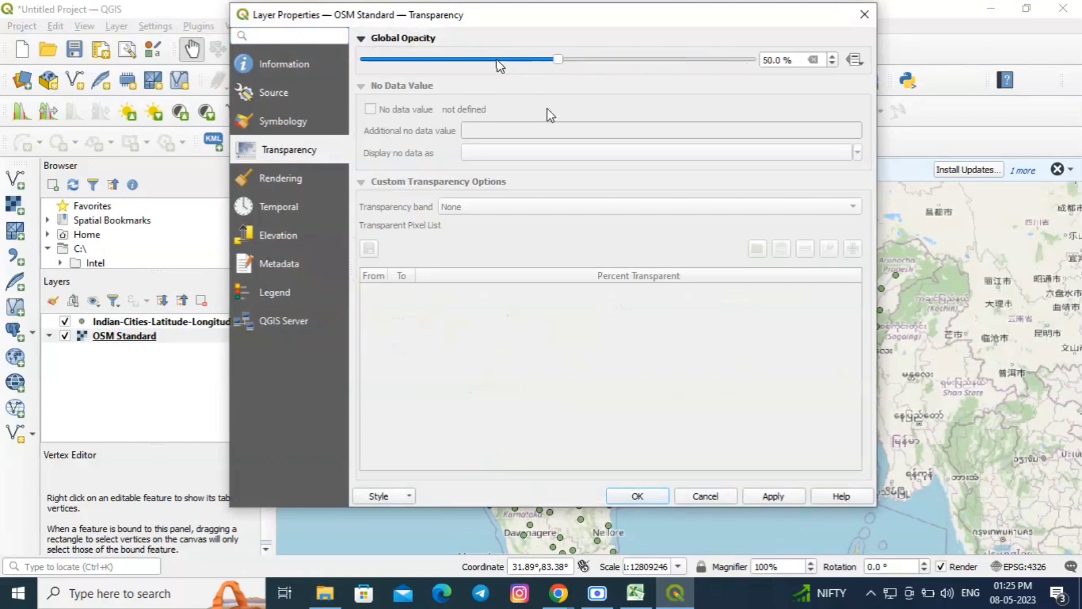
{"action": "left_click", "coordinate": [771, 496]}
{"action": "left_click", "coordinate": [635, 496]}
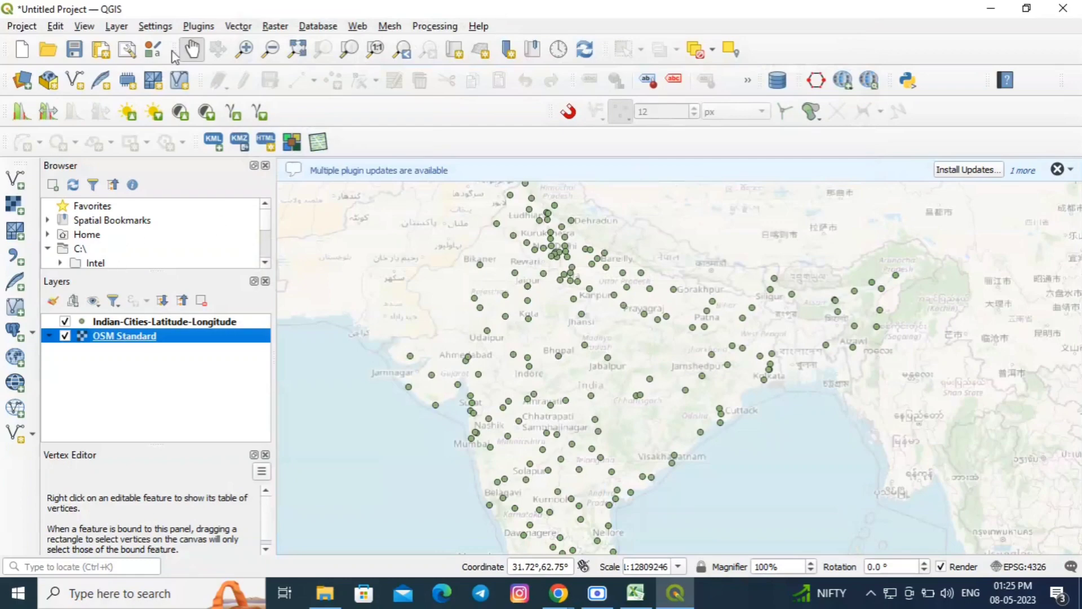
Select all cities in the Indian-Cities-Latitude-Longitude attribute table, deselect the first three, and view the selection on the map
{"action": "left_click", "coordinate": [162, 321]}
{"action": "right_click", "coordinate": [161, 321]}
{"action": "key", "text": "Escape"}
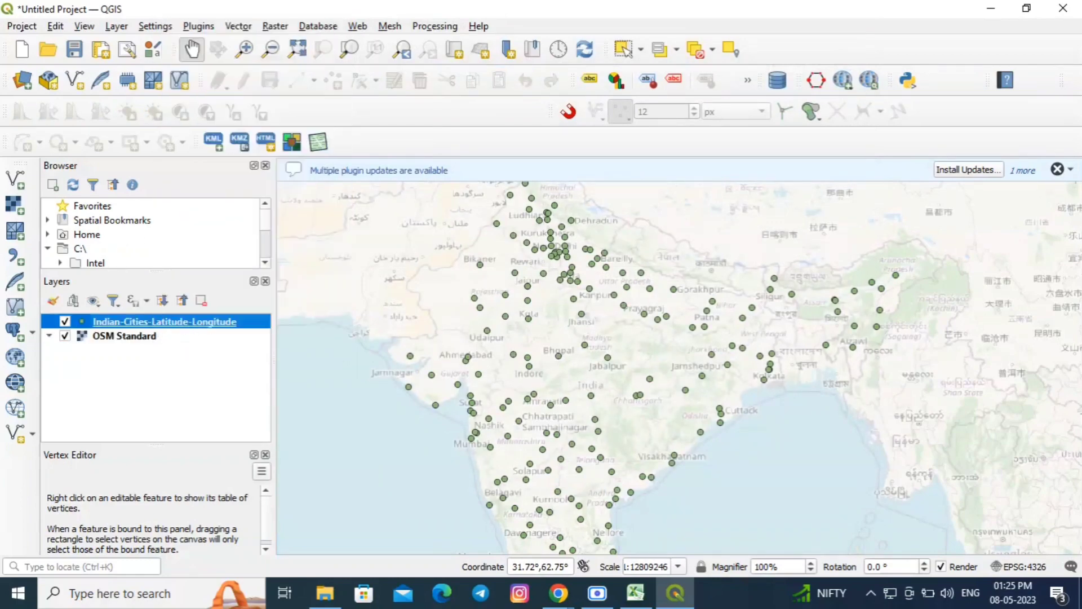
{"action": "left_click", "coordinate": [56, 207]}
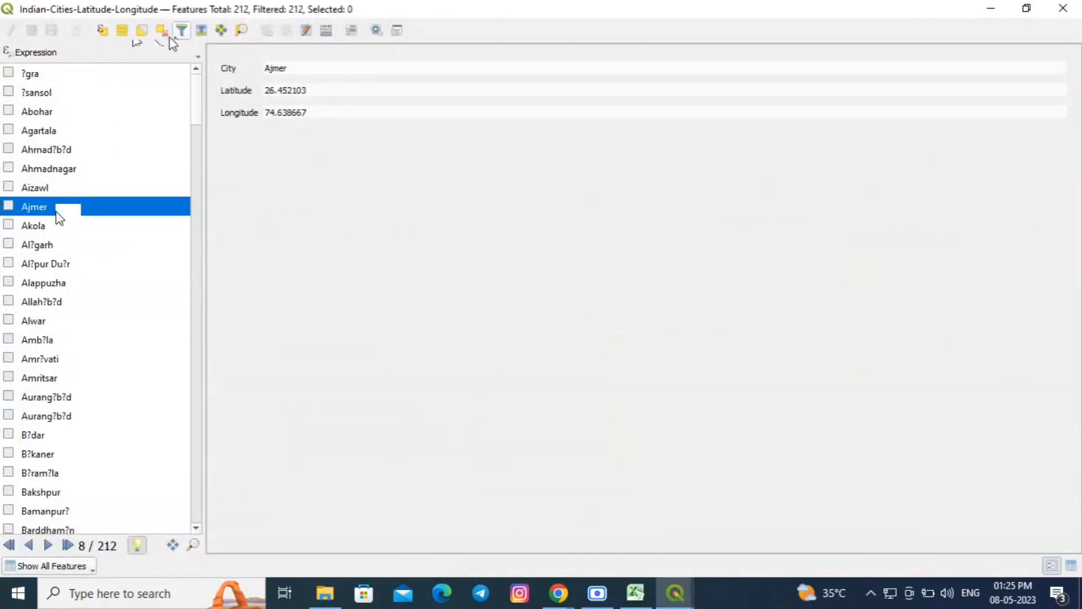
{"action": "left_click", "coordinate": [125, 35]}
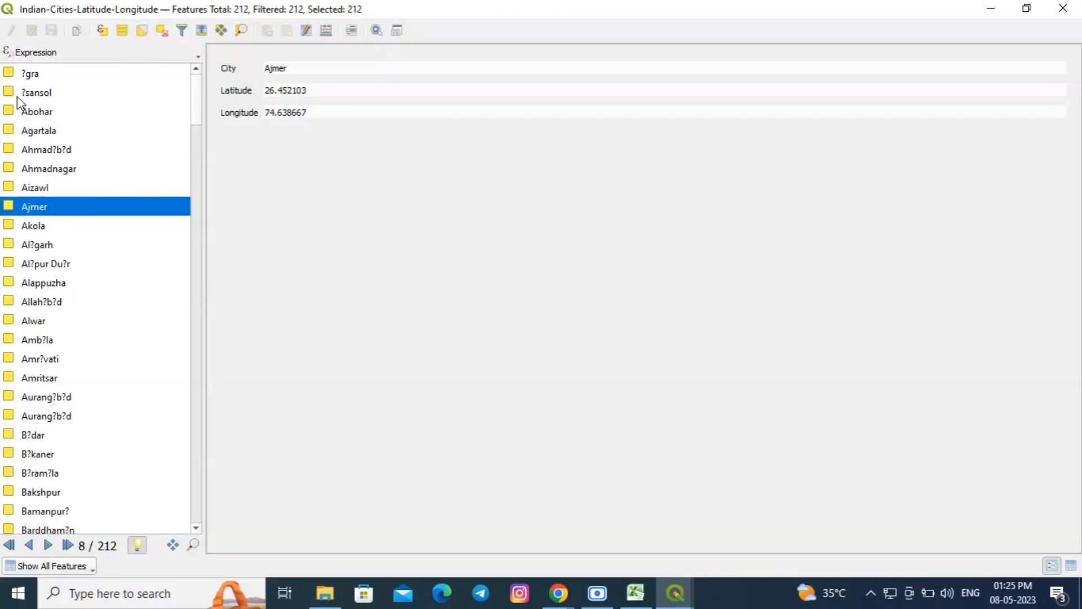
{"action": "left_click", "coordinate": [8, 74]}
{"action": "left_click", "coordinate": [9, 92]}
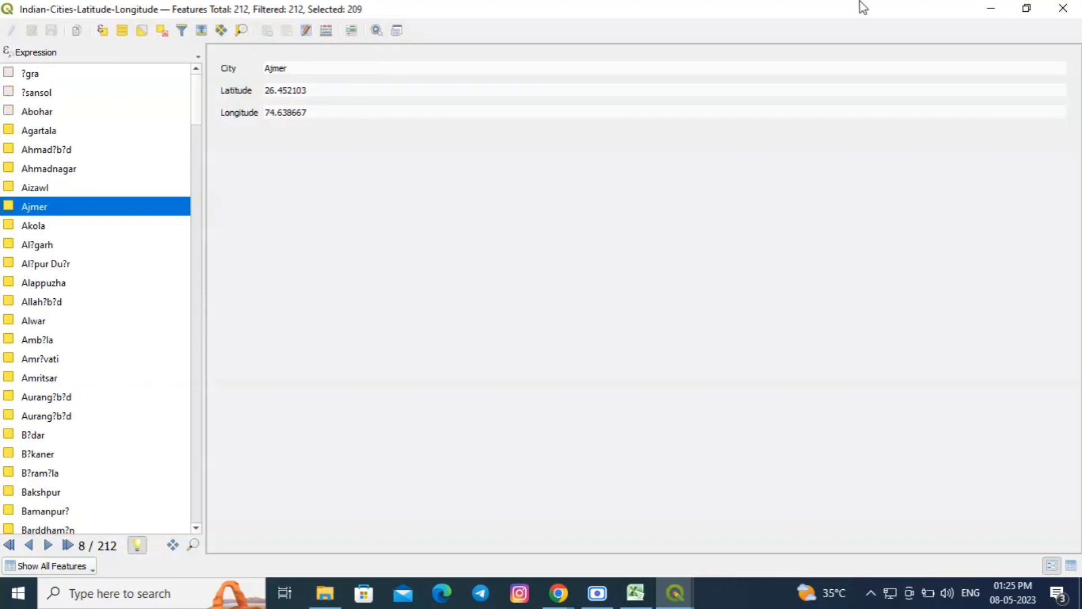
{"action": "left_click", "coordinate": [991, 7]}
{"action": "left_click_drag", "start_coordinate": [709, 299], "coordinate": [713, 322]}
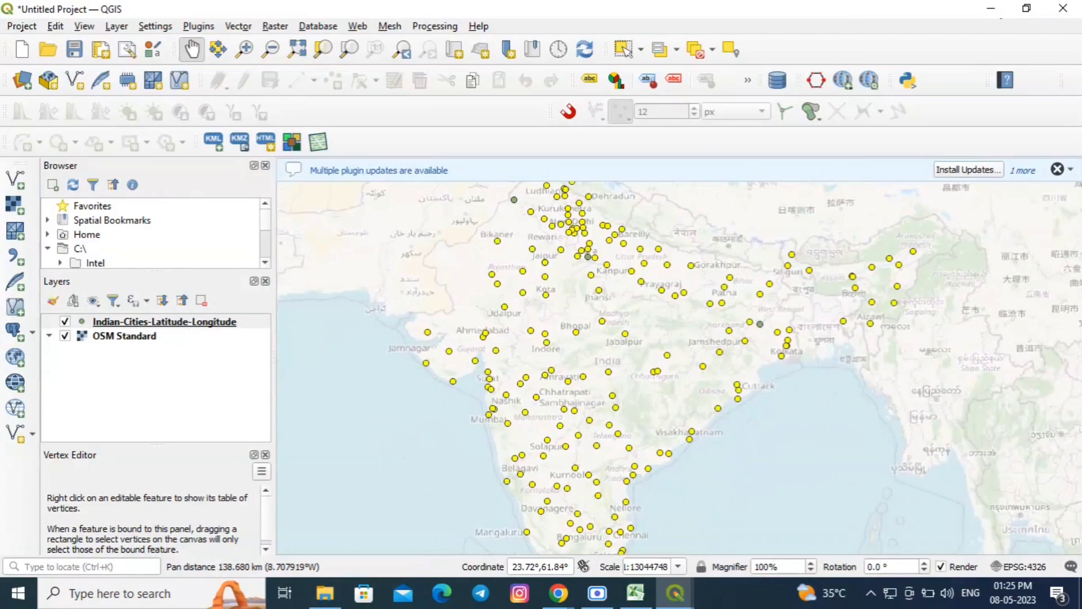
Replace the selection in the attribute table with only Agartala, Ahmad?b?d, Ahmadnagar and Aizawl, and inspect those points on the map
{"action": "key", "text": "F6"}
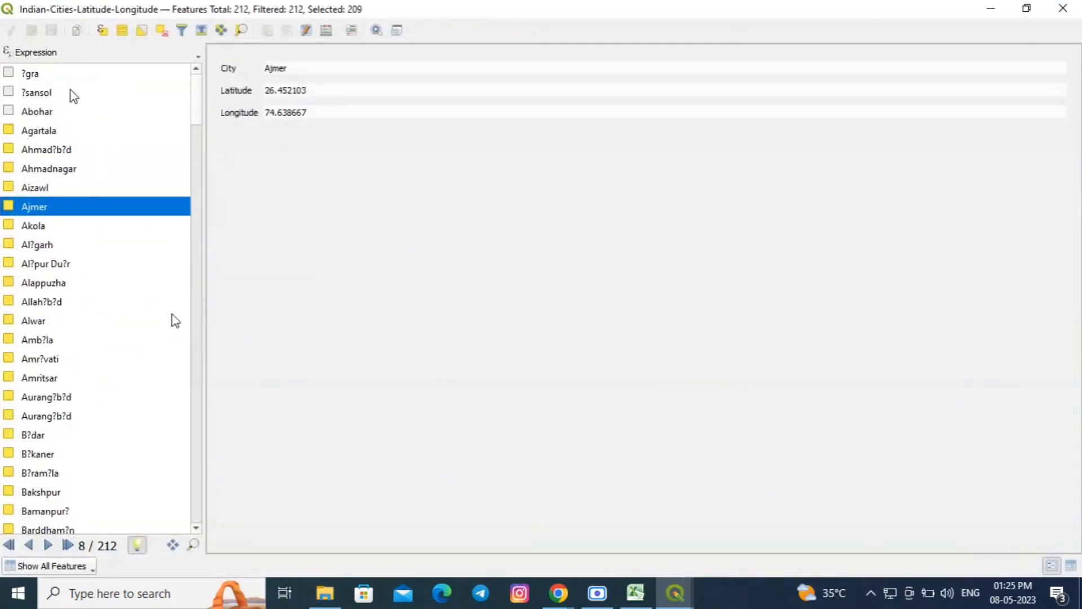
{"action": "left_click", "coordinate": [162, 30]}
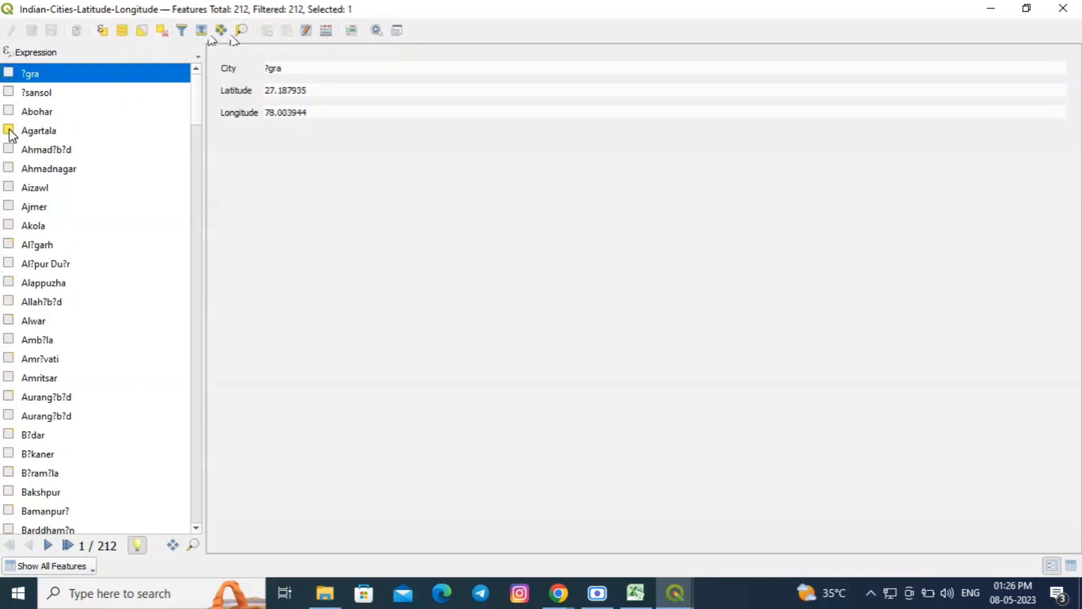
{"action": "left_click", "coordinate": [9, 149]}
{"action": "left_click", "coordinate": [8, 168]}
{"action": "left_click", "coordinate": [9, 187]}
{"action": "left_click", "coordinate": [1063, 8]}
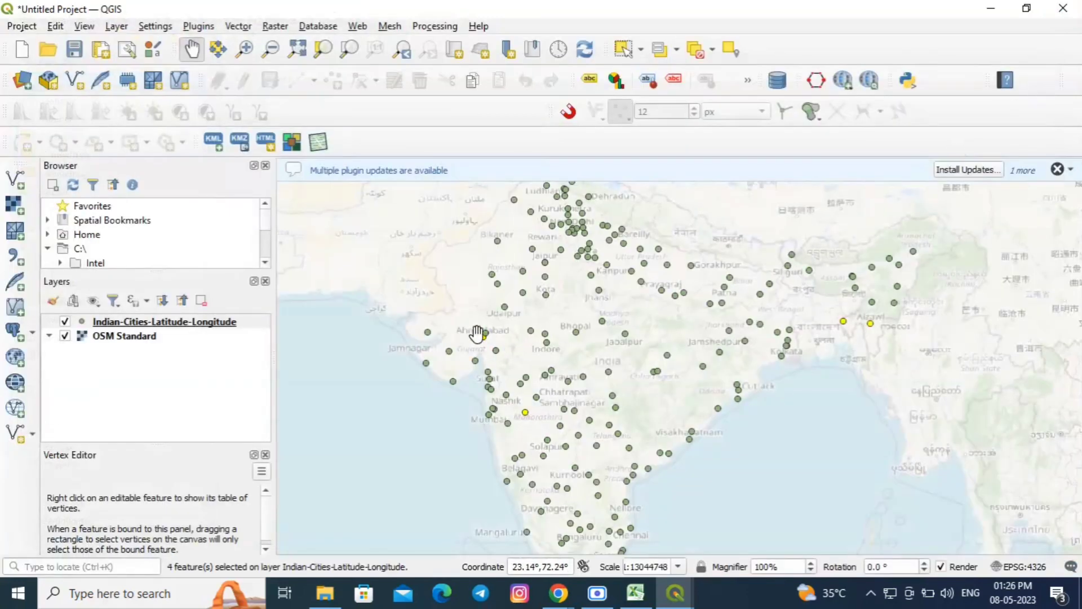
{"action": "left_click_drag", "start_coordinate": [477, 334], "coordinate": [546, 273]}
{"action": "left_click_drag", "start_coordinate": [820, 274], "coordinate": [784, 450]}
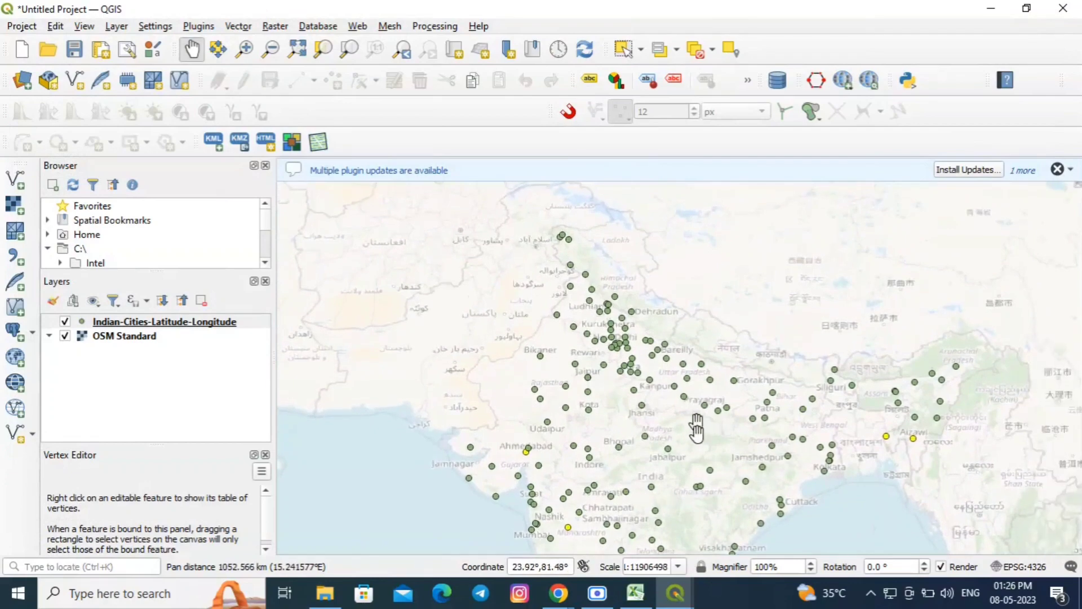
{"action": "left_click_drag", "start_coordinate": [697, 429], "coordinate": [641, 254]}
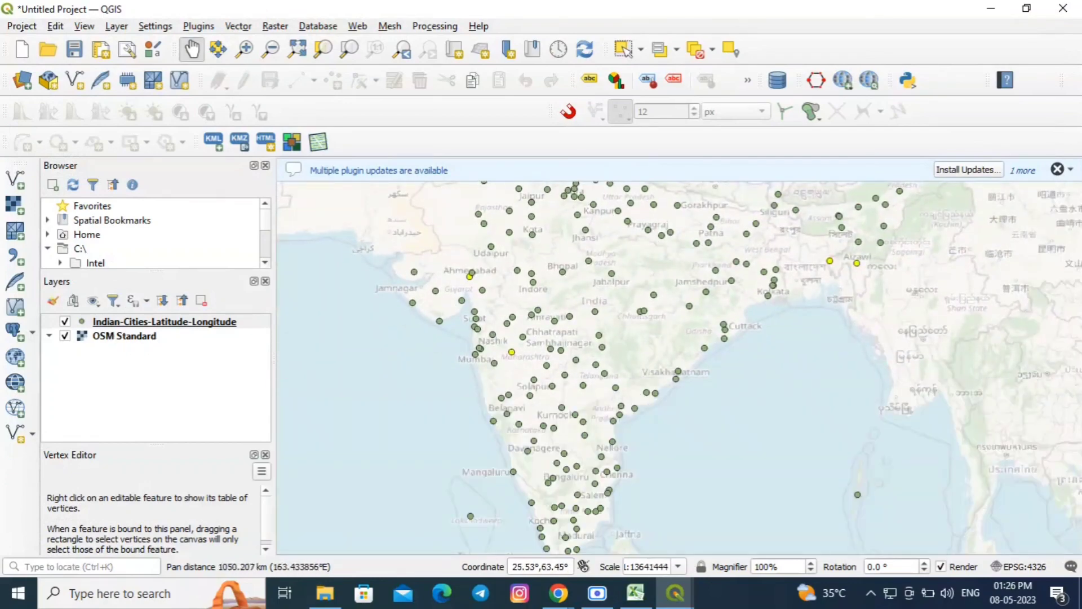
Reopen the city layer's attribute table, clear the selection of all features, and close the table
{"action": "right_click", "coordinate": [121, 322]}
{"action": "left_click", "coordinate": [197, 194]}
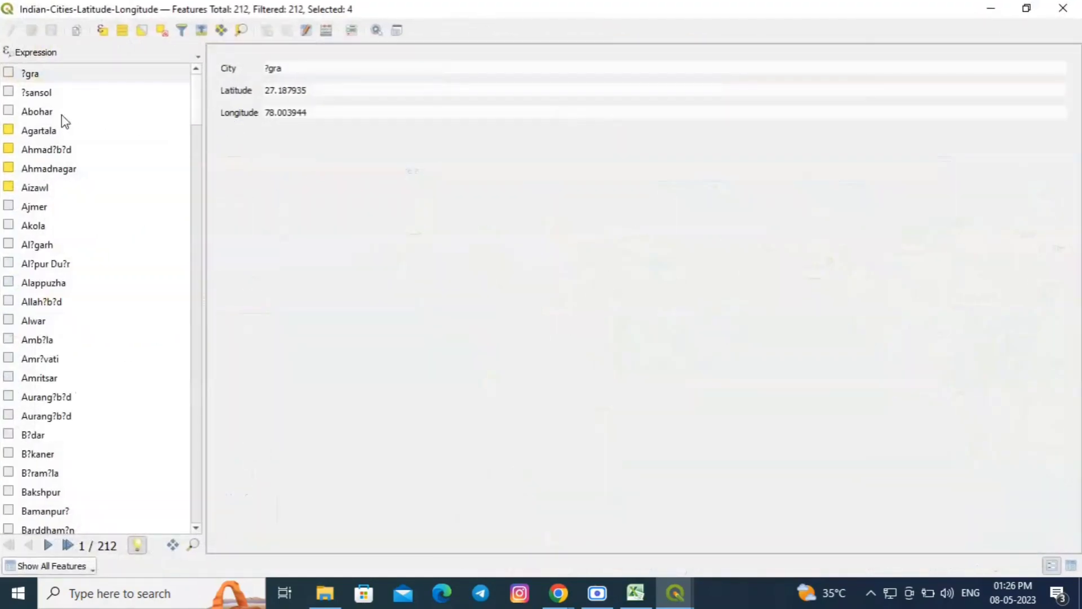
{"action": "left_click", "coordinate": [162, 35]}
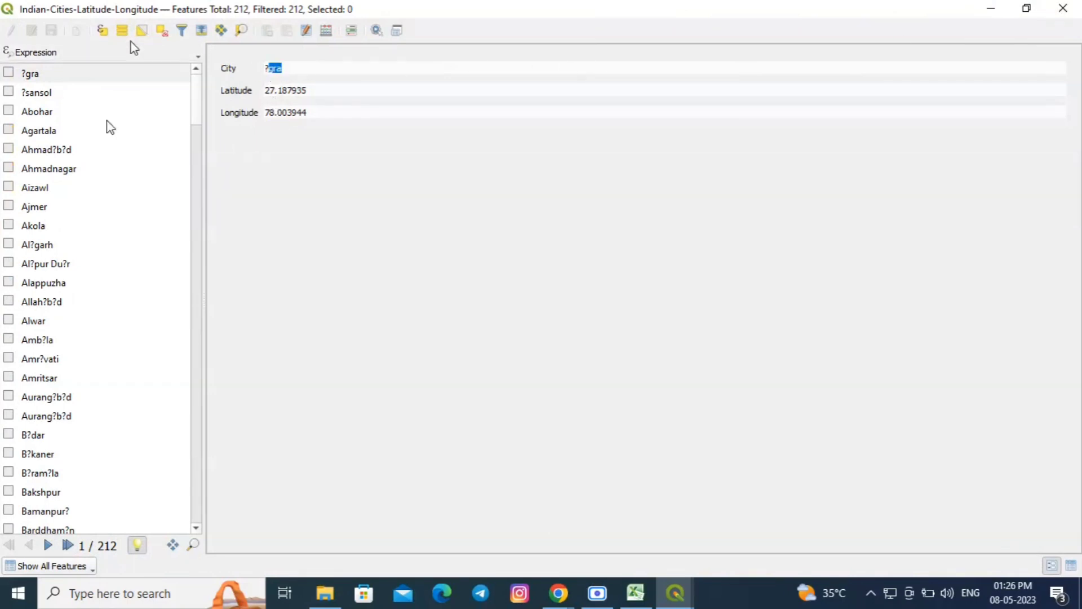
{"action": "left_click", "coordinate": [1066, 9]}
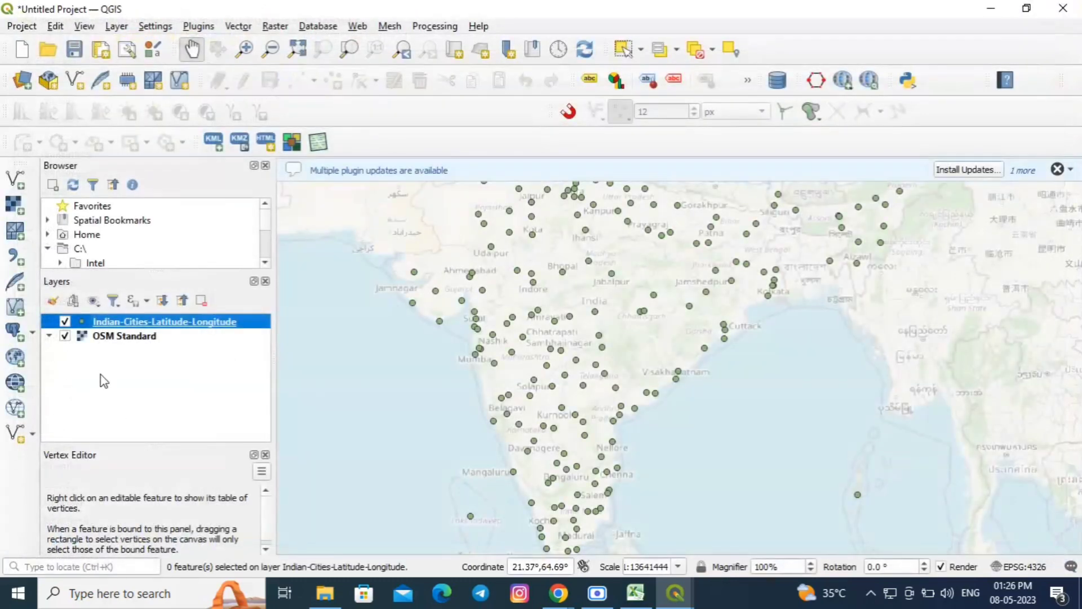
Start saving the Indian-Cities-Latitude-Longitude layer's features as a new file in ESRI Shapefile format
{"action": "right_click", "coordinate": [162, 327]}
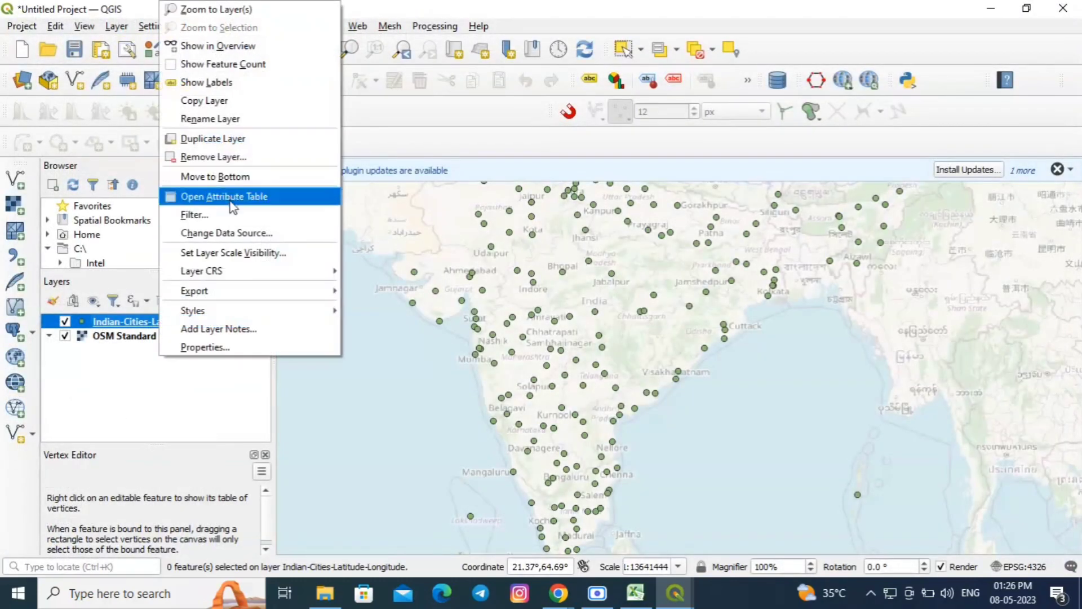
{"action": "mouse_move", "coordinate": [231, 297]}
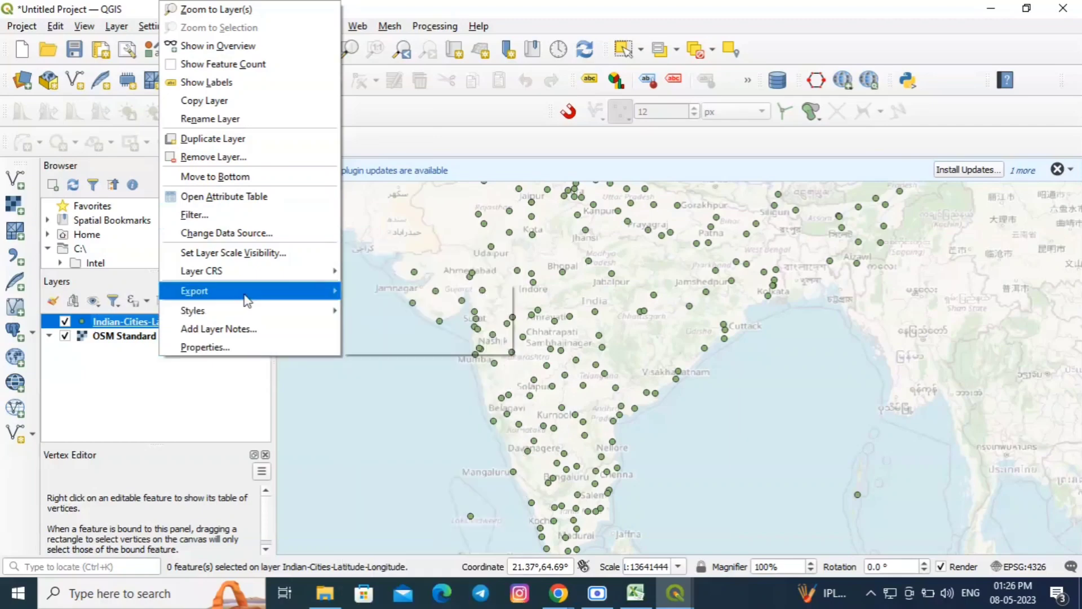
{"action": "left_click", "coordinate": [381, 295]}
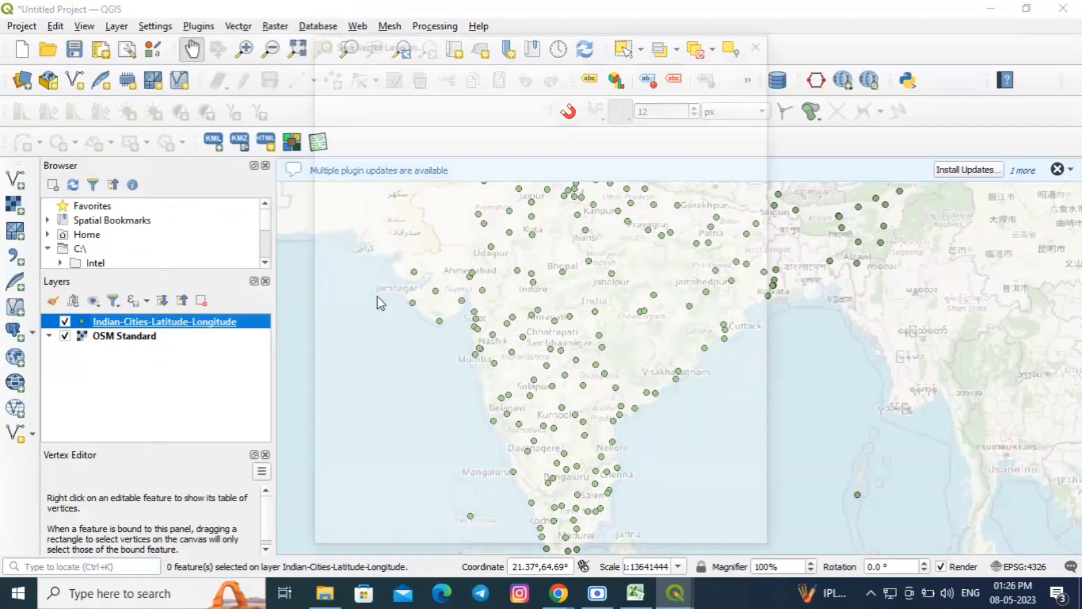
{"action": "left_click", "coordinate": [751, 79]}
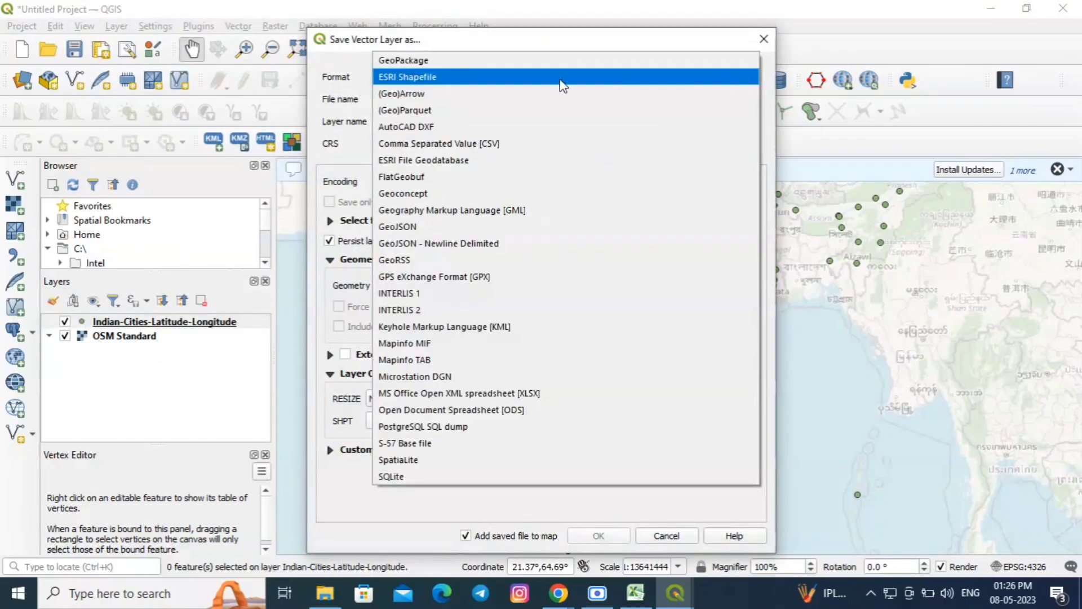
{"action": "left_click", "coordinate": [418, 79]}
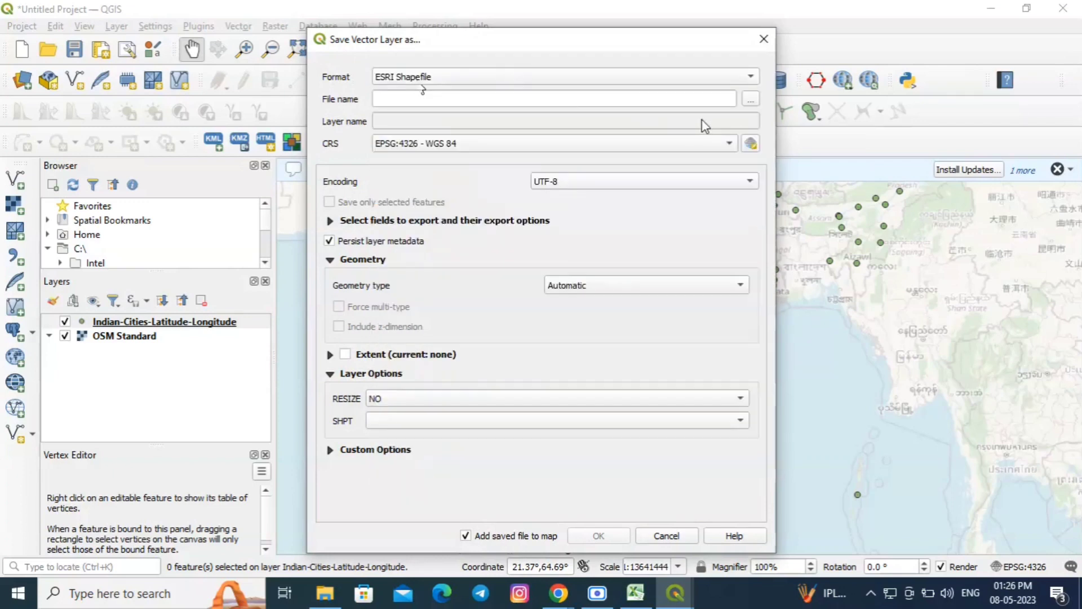
Set the output file to CITIES_INDIA in the IMPORTING CSV COORDINATES folder on the WORK (D:) drive
{"action": "left_click", "coordinate": [751, 99]}
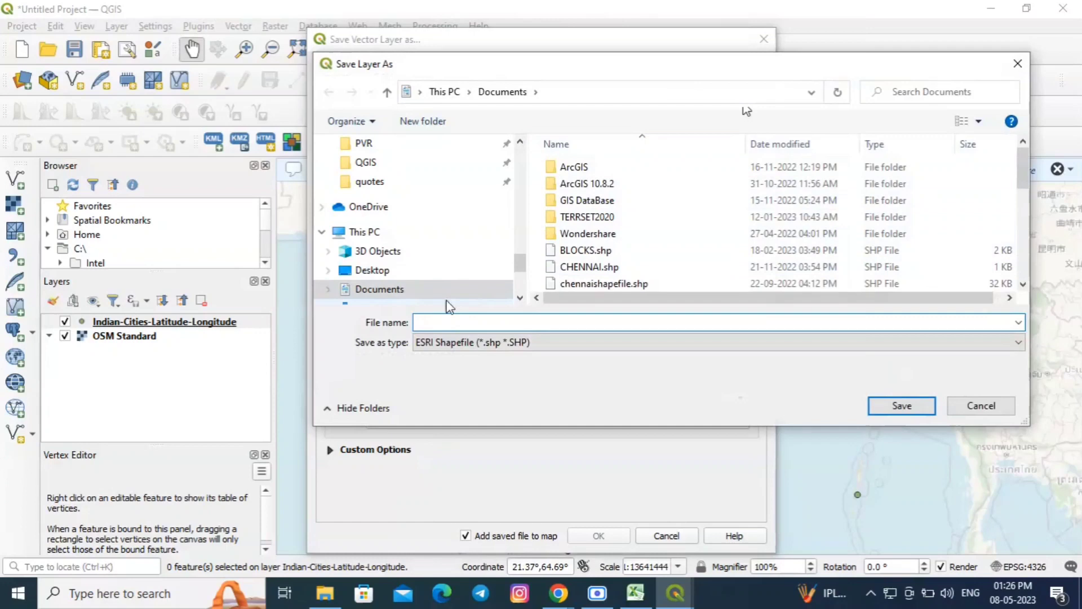
{"action": "left_click", "coordinate": [403, 238]}
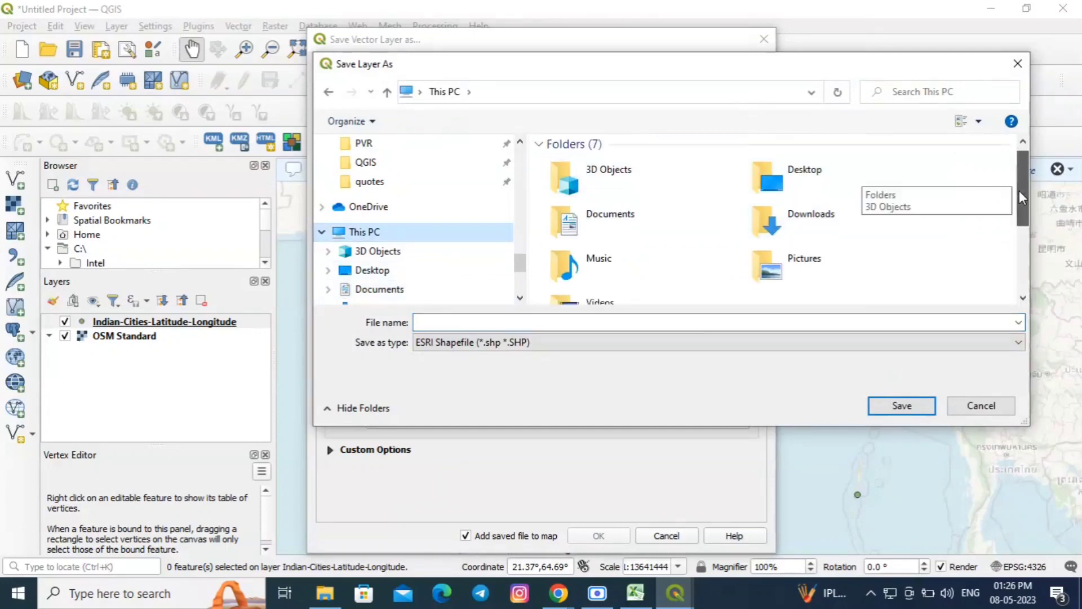
{"action": "scroll", "coordinate": [1020, 191], "scroll_direction": "down", "scroll_amount": 3}
{"action": "double_click", "coordinate": [807, 239]}
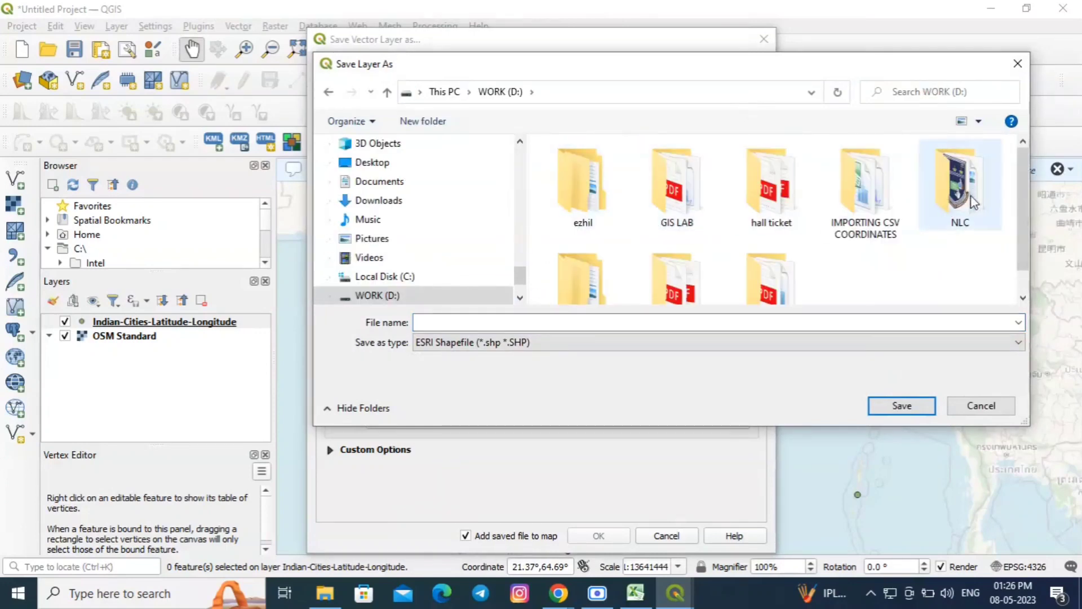
{"action": "scroll", "coordinate": [1010, 228], "scroll_direction": "down", "scroll_amount": 2}
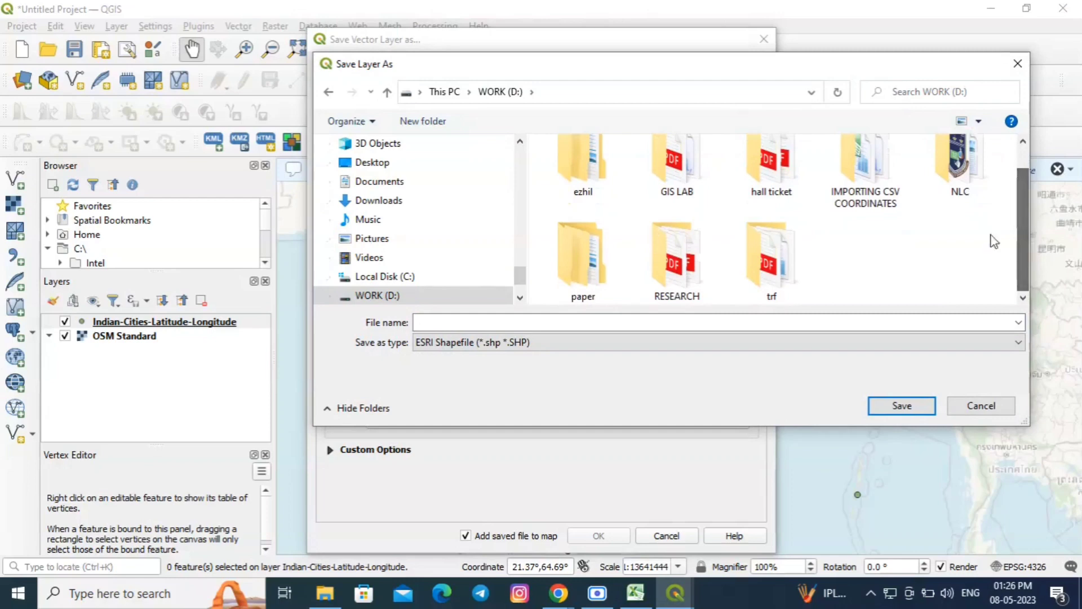
{"action": "double_click", "coordinate": [857, 163]}
{"action": "left_click", "coordinate": [547, 324]}
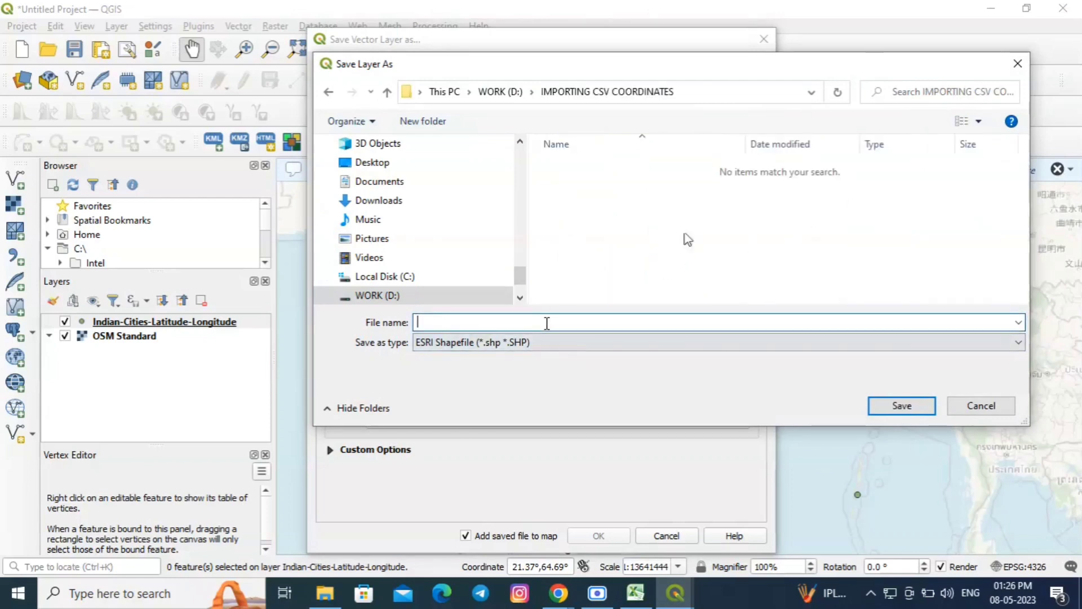
{"action": "type", "text": "CITIES_INDIA"}
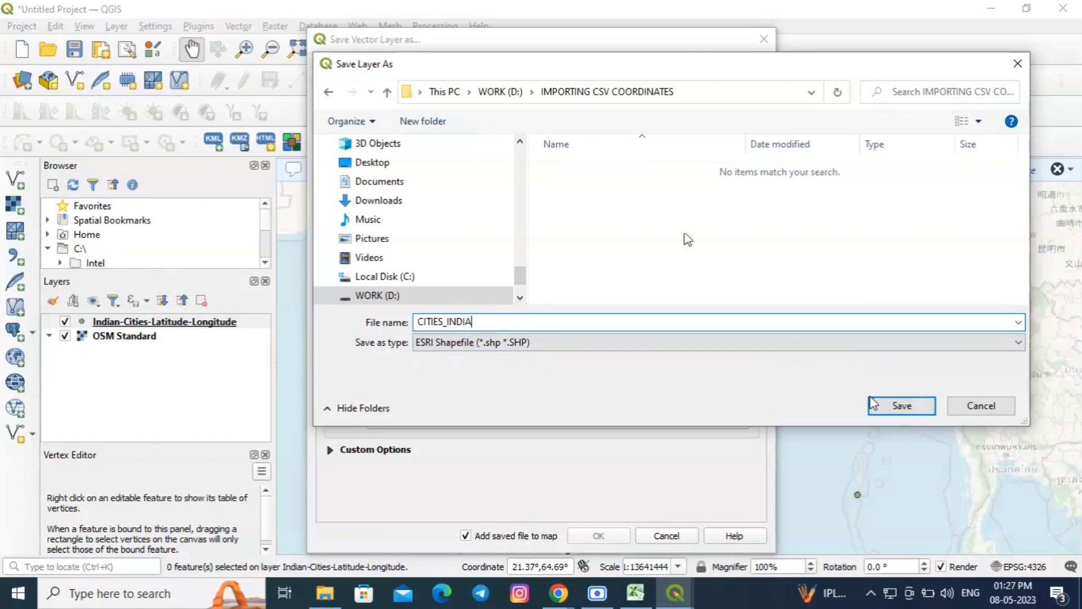
{"action": "left_click", "coordinate": [890, 405]}
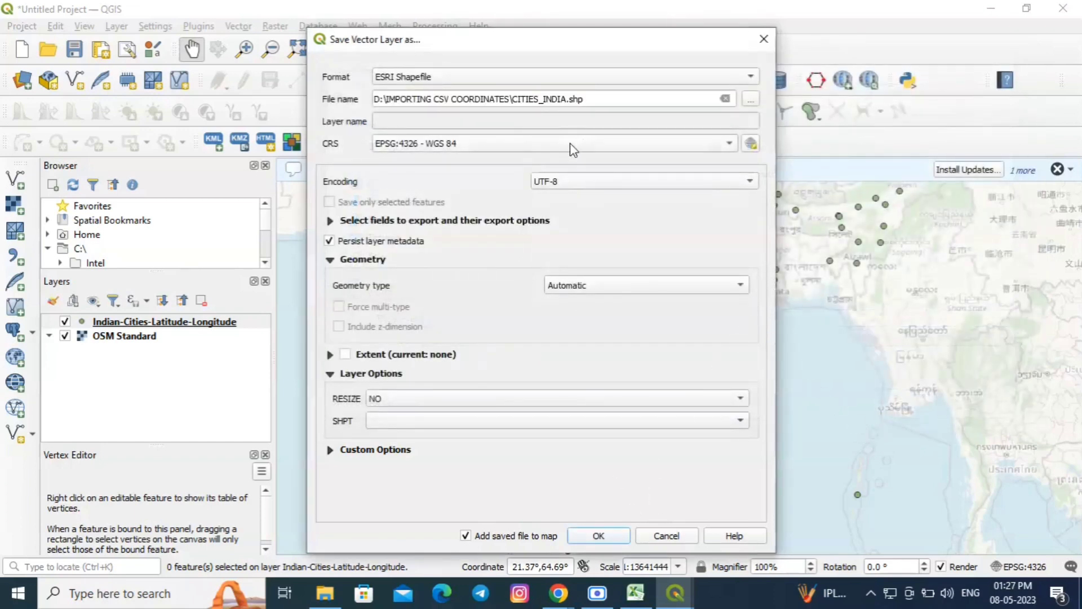
Keep the CRS at EPSG:4326 - WGS 84 and export the shapefile, adding it to the map
{"action": "left_click", "coordinate": [543, 148]}
{"action": "left_click", "coordinate": [423, 147]}
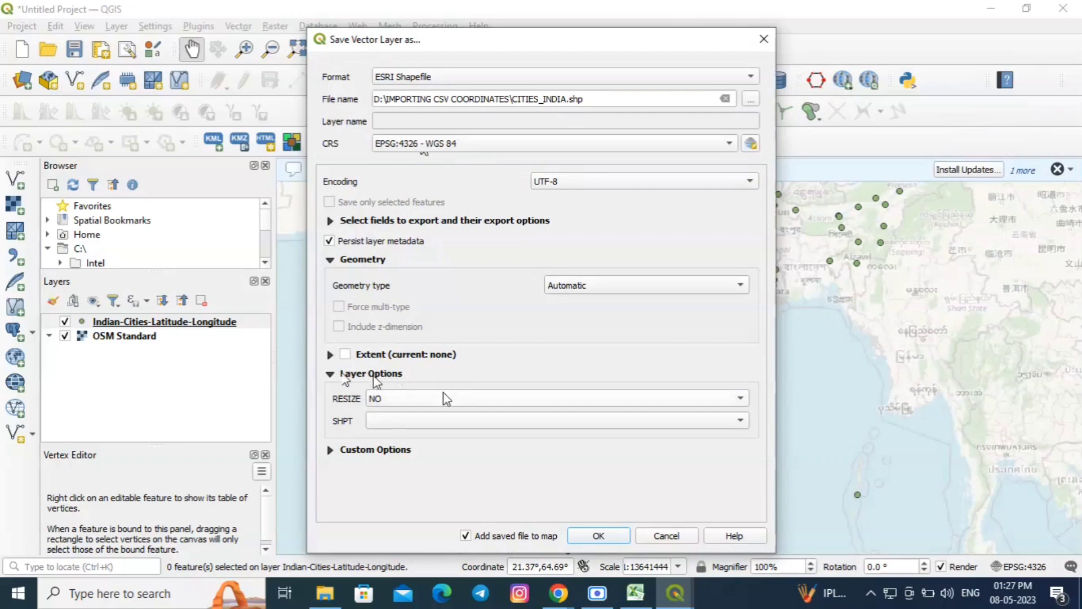
{"action": "left_click", "coordinate": [605, 539]}
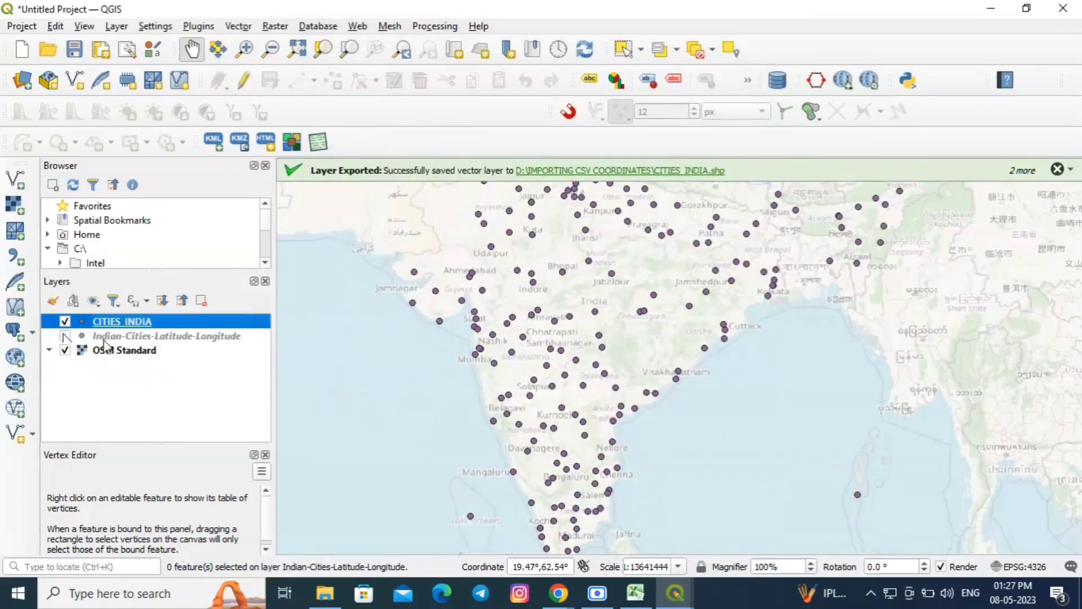
Remove the original Indian-Cities-Latitude-Longitude layer from the project
{"action": "right_click", "coordinate": [87, 339]}
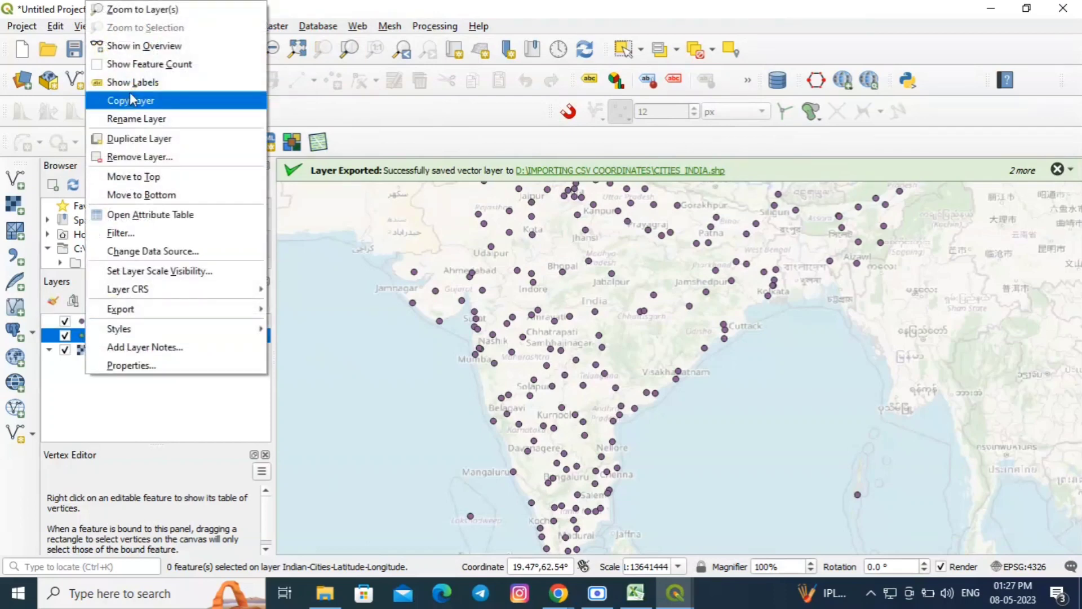
{"action": "left_click", "coordinate": [155, 161]}
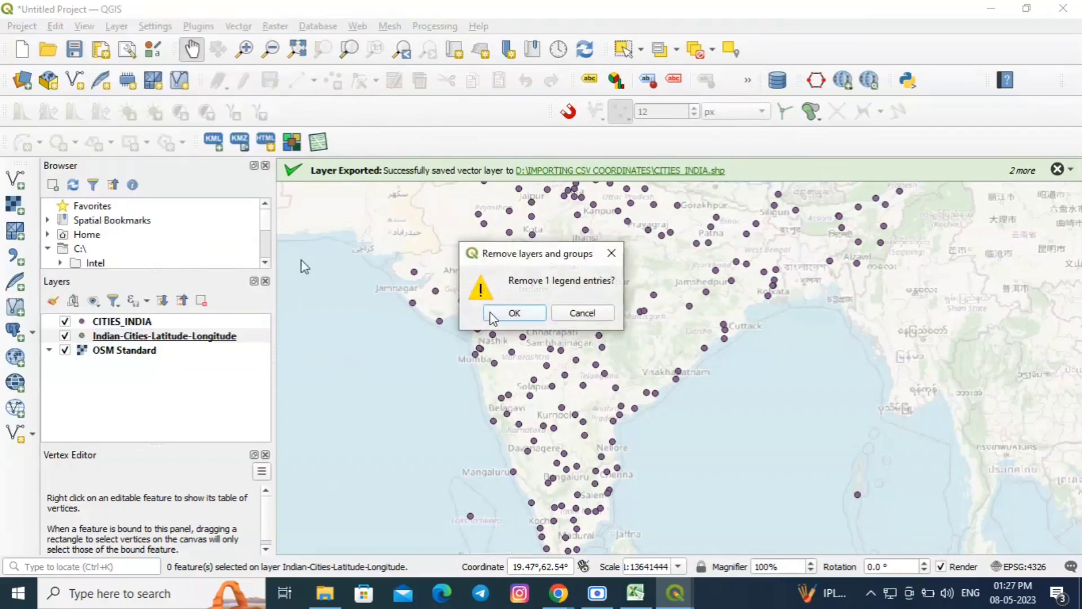
{"action": "left_click", "coordinate": [511, 313]}
Turn on editing for the CITIES_INDIA layer and open its attribute table
{"action": "left_click", "coordinate": [144, 324]}
{"action": "right_click", "coordinate": [144, 325]}
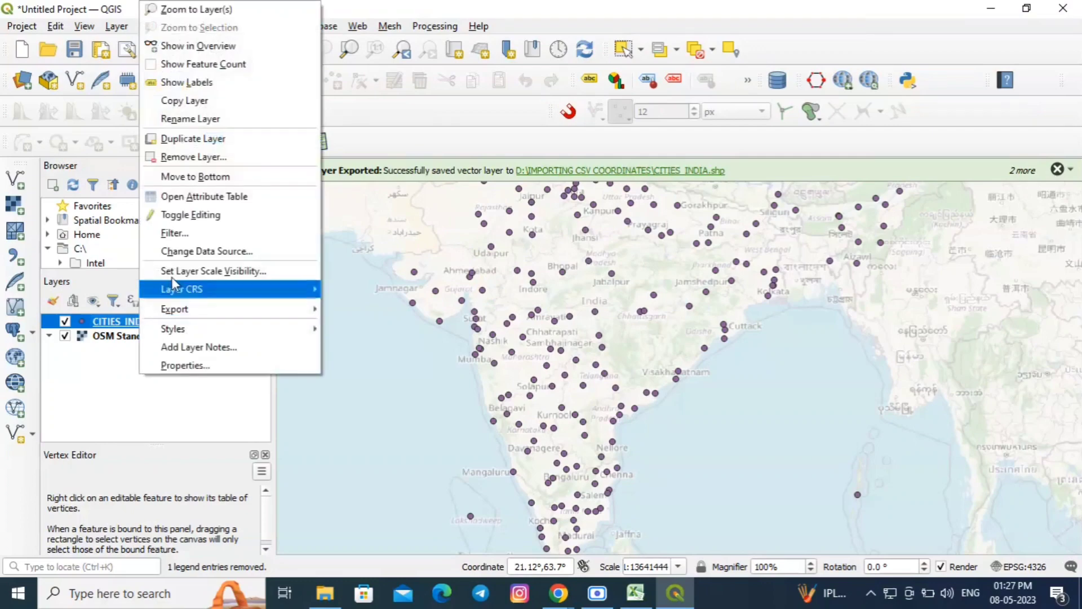
{"action": "left_click", "coordinate": [210, 215]}
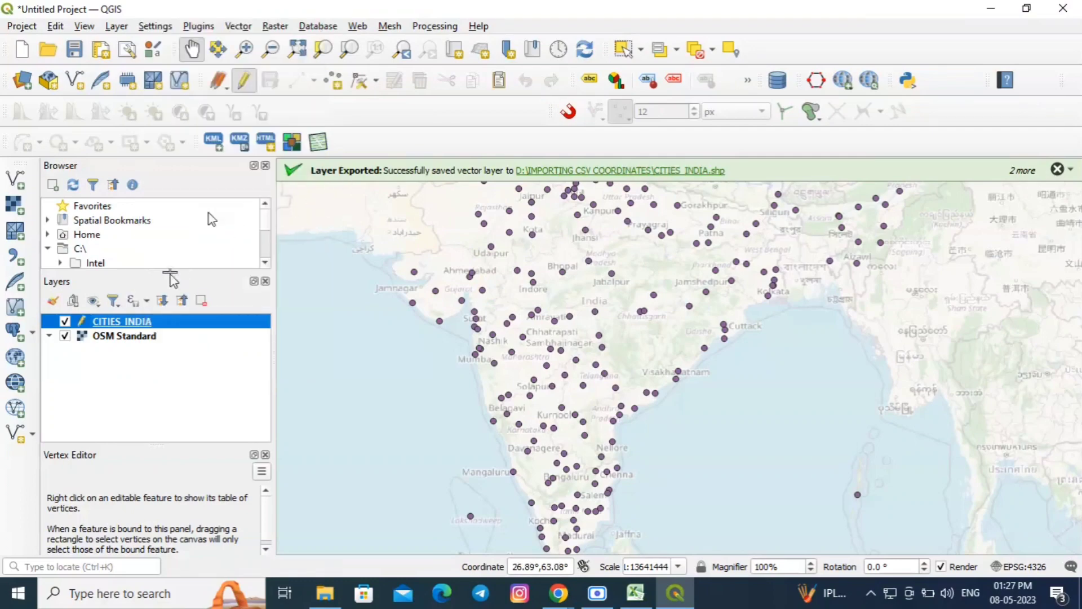
{"action": "right_click", "coordinate": [144, 325]}
{"action": "left_click", "coordinate": [214, 196]}
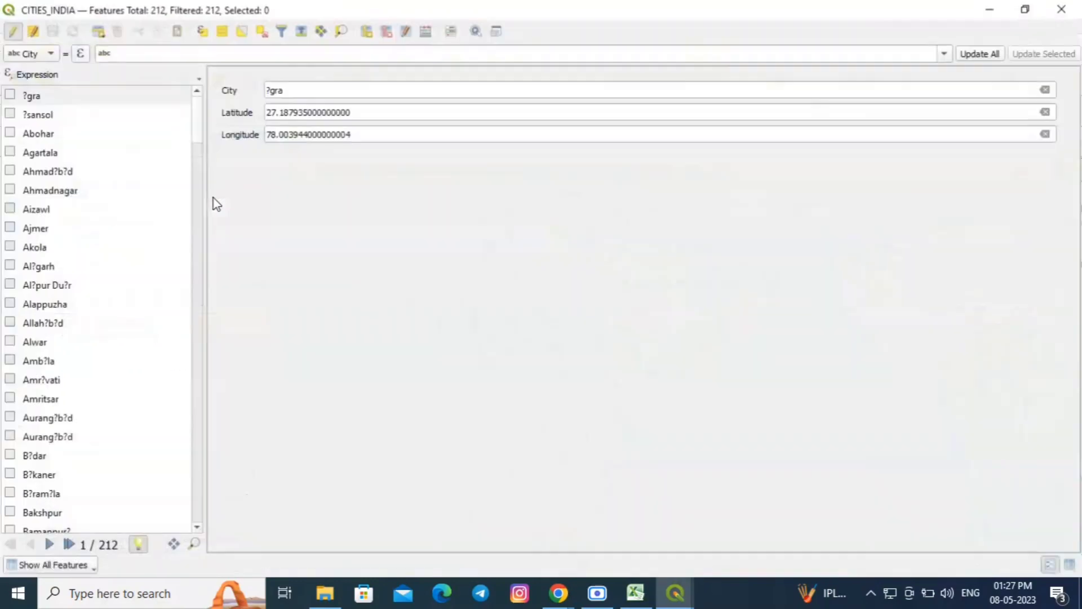
Correct the City value of the "?gra" record to Agra
{"action": "left_click", "coordinate": [35, 95]}
{"action": "left_click", "coordinate": [273, 88]}
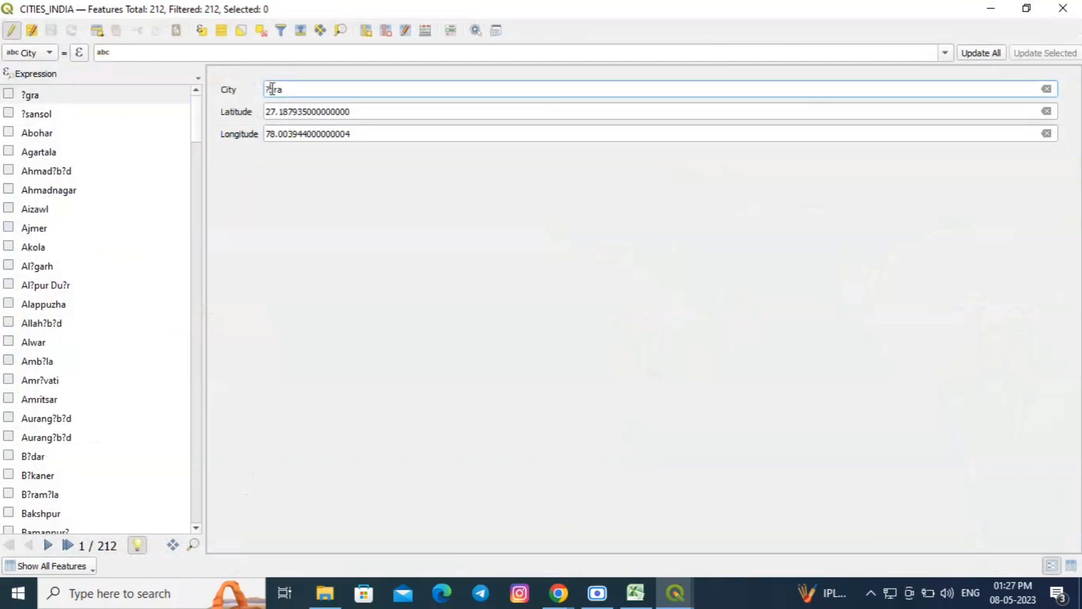
{"action": "key", "text": "BackSpace"}
{"action": "type", "text": "A"}
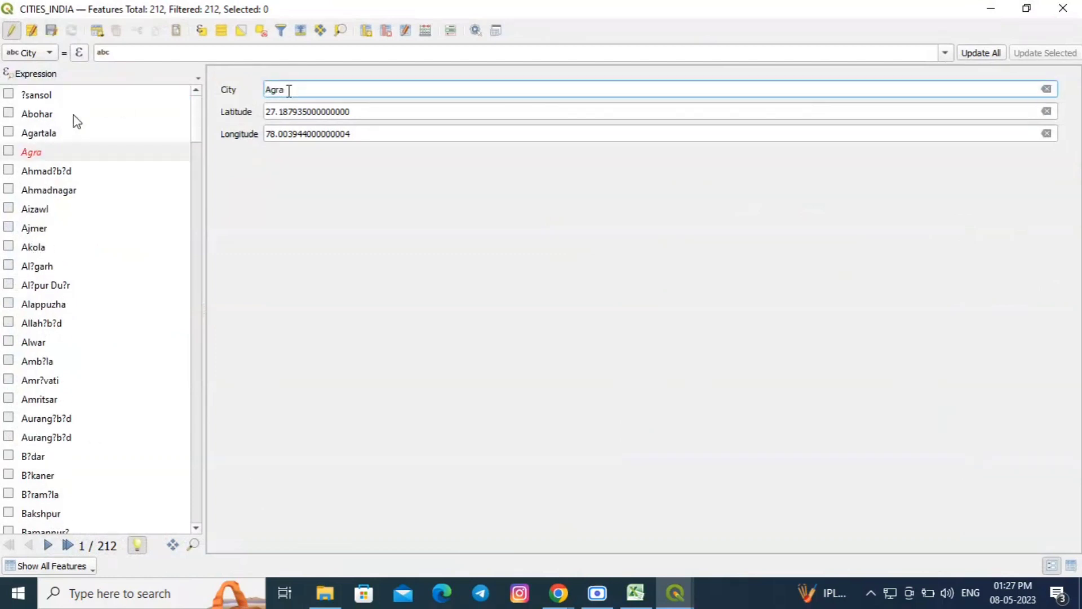
Look through other city records such as Ahmad?b?d and Al?pur Du?r for garbled names, and close the attribute table
{"action": "left_click", "coordinate": [72, 169]}
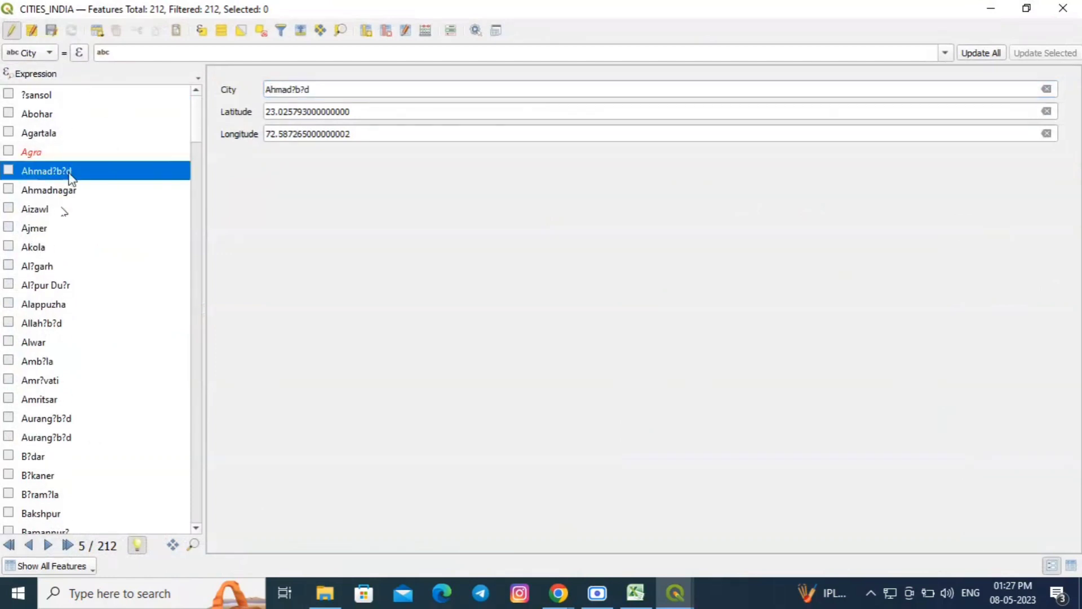
{"action": "left_click", "coordinate": [317, 90]}
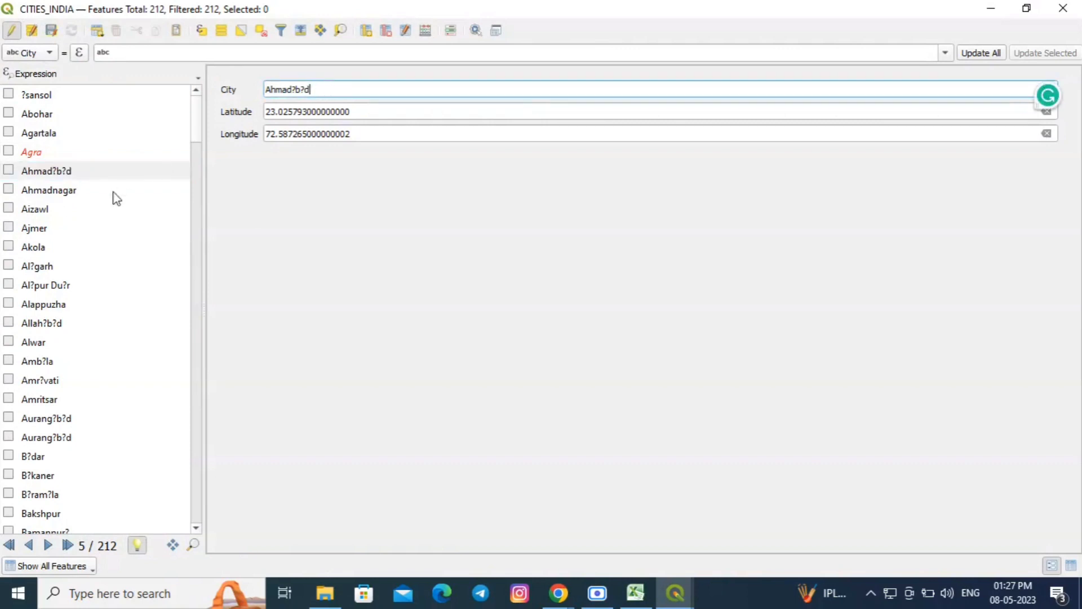
{"action": "left_click", "coordinate": [48, 210]}
{"action": "left_click", "coordinate": [48, 247]}
{"action": "left_click", "coordinate": [52, 287]}
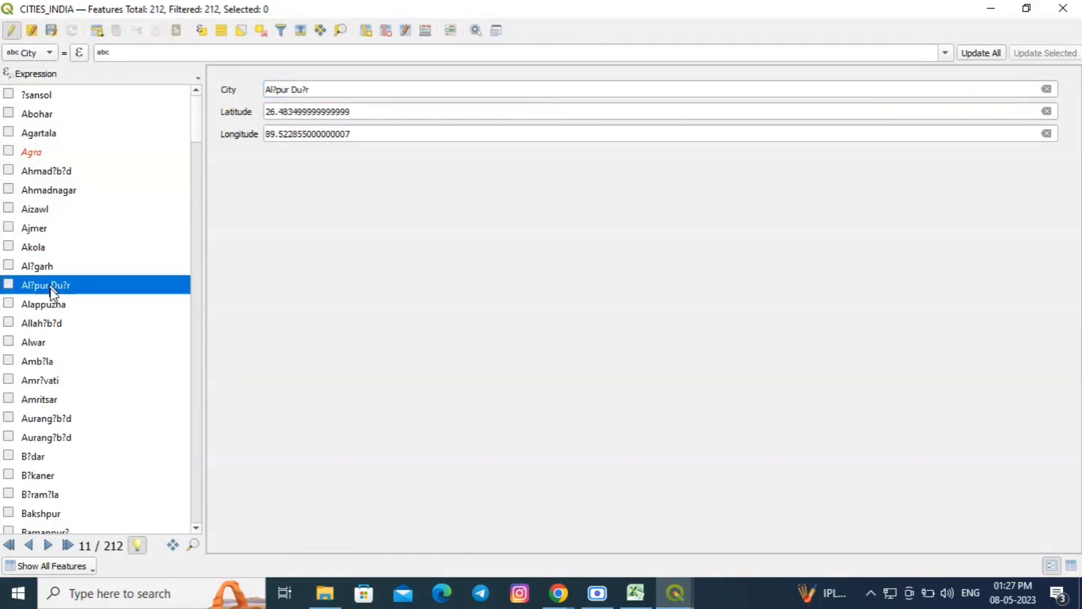
{"action": "scroll", "coordinate": [76, 345], "scroll_direction": "down", "scroll_amount": 18}
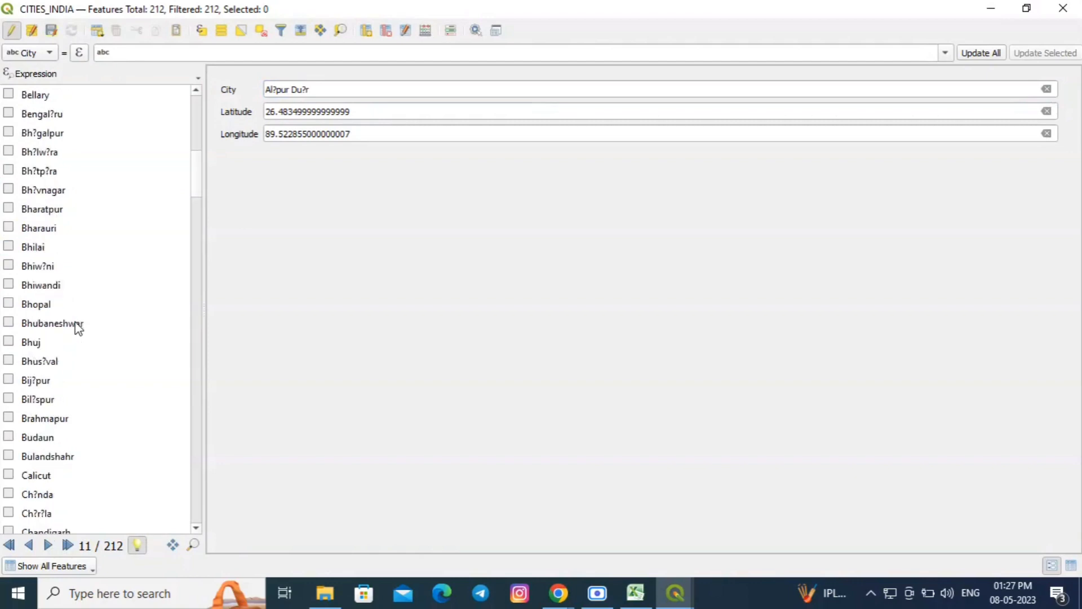
{"action": "left_click", "coordinate": [1064, 9]}
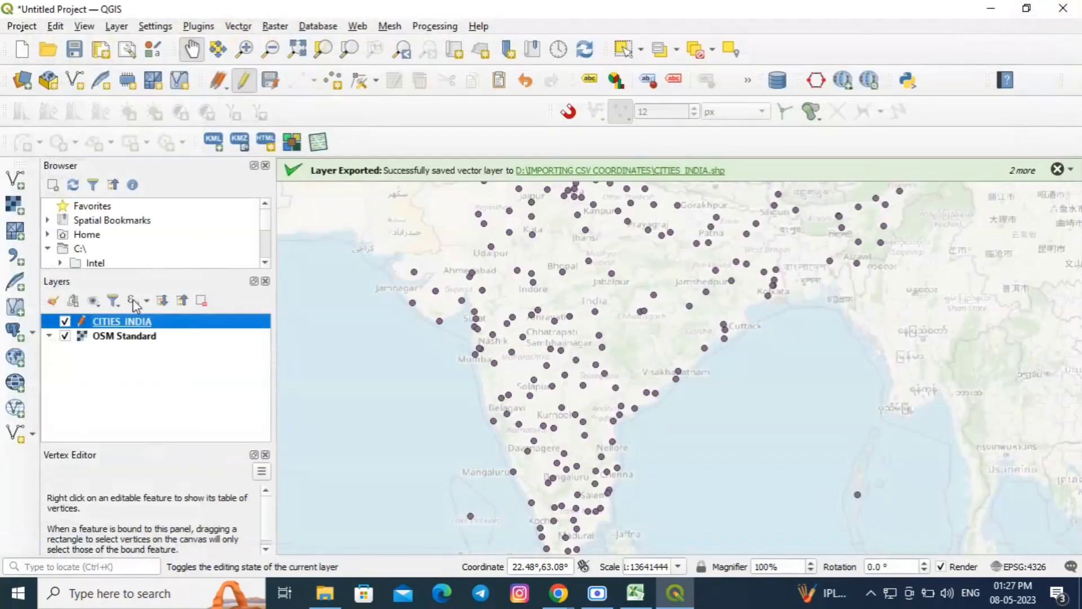
Stop editing the CITIES_INDIA layer and save its changes
{"action": "right_click", "coordinate": [124, 326]}
{"action": "mouse_move", "coordinate": [205, 251]}
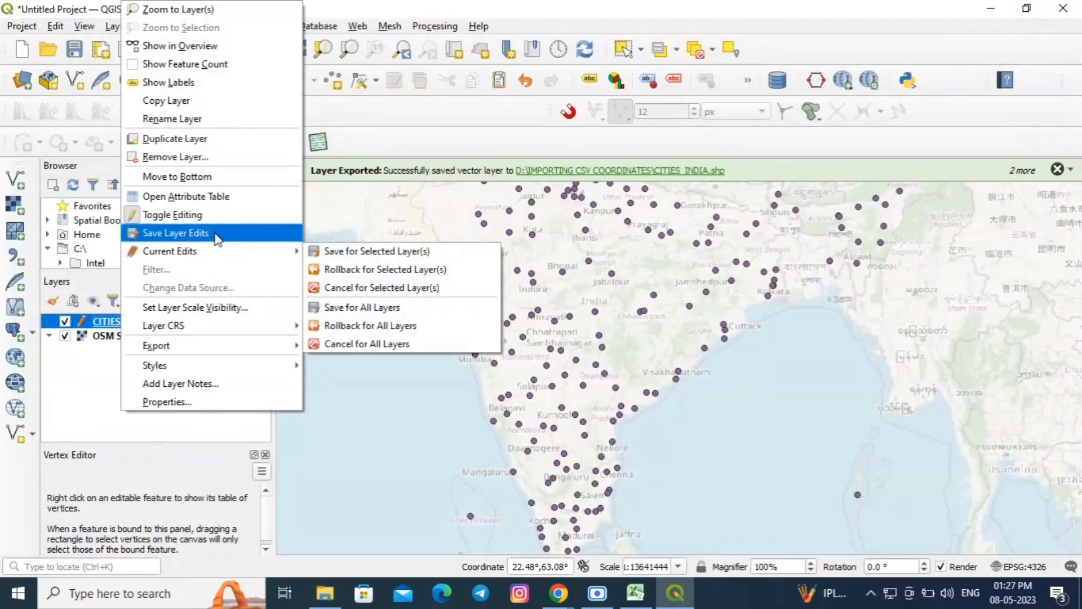
{"action": "left_click", "coordinate": [207, 216]}
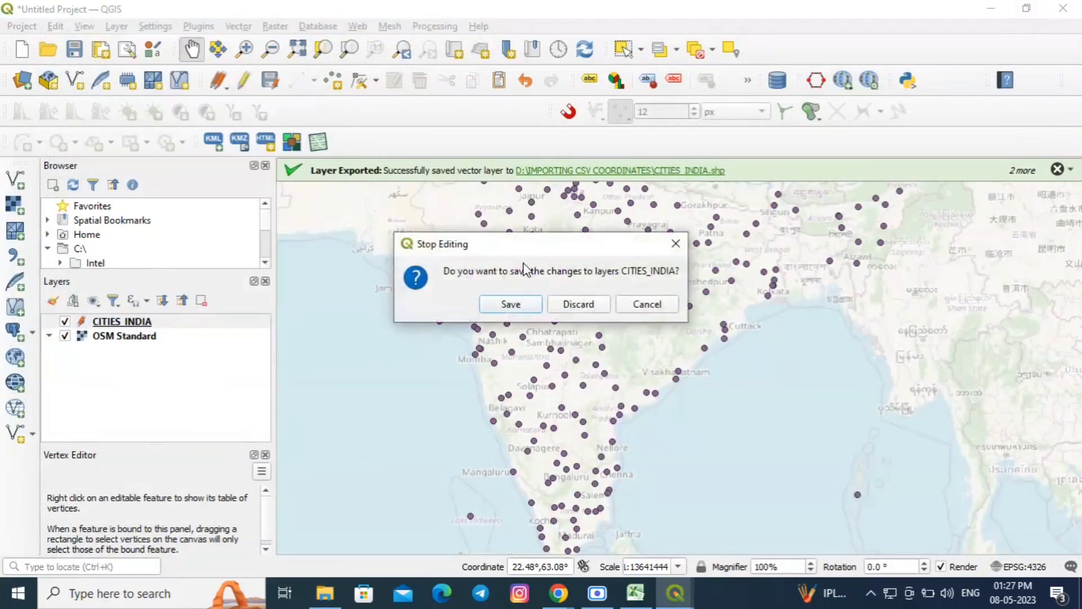
{"action": "left_click", "coordinate": [513, 303]}
Change the CITIES_INDIA marker symbol's color to dark grey #383c36 in the layer's symbology properties
{"action": "right_click", "coordinate": [120, 321]}
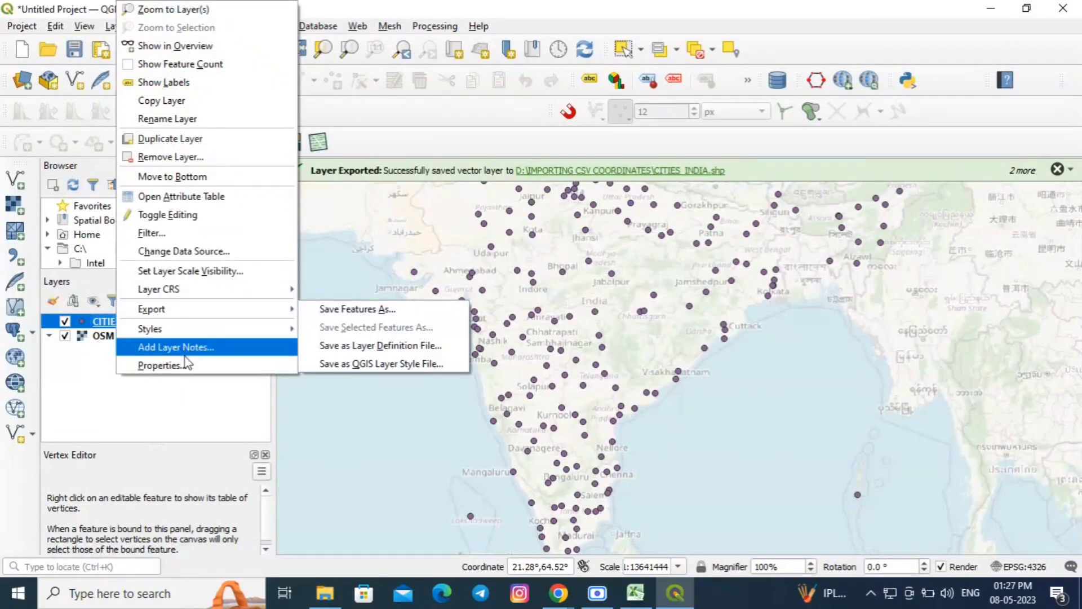
{"action": "left_click", "coordinate": [189, 367]}
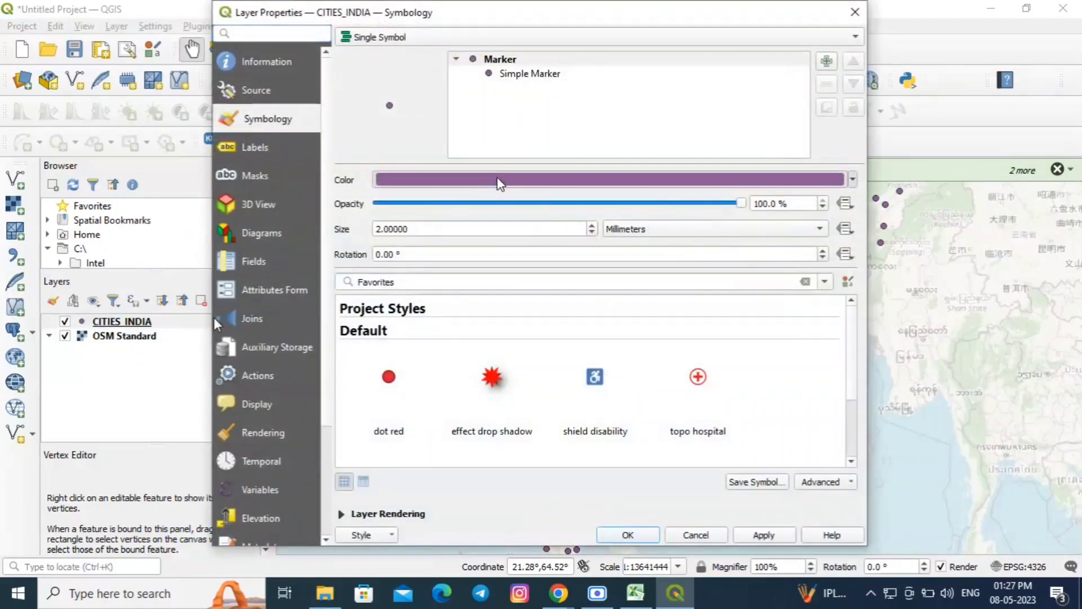
{"action": "left_click", "coordinate": [500, 178]}
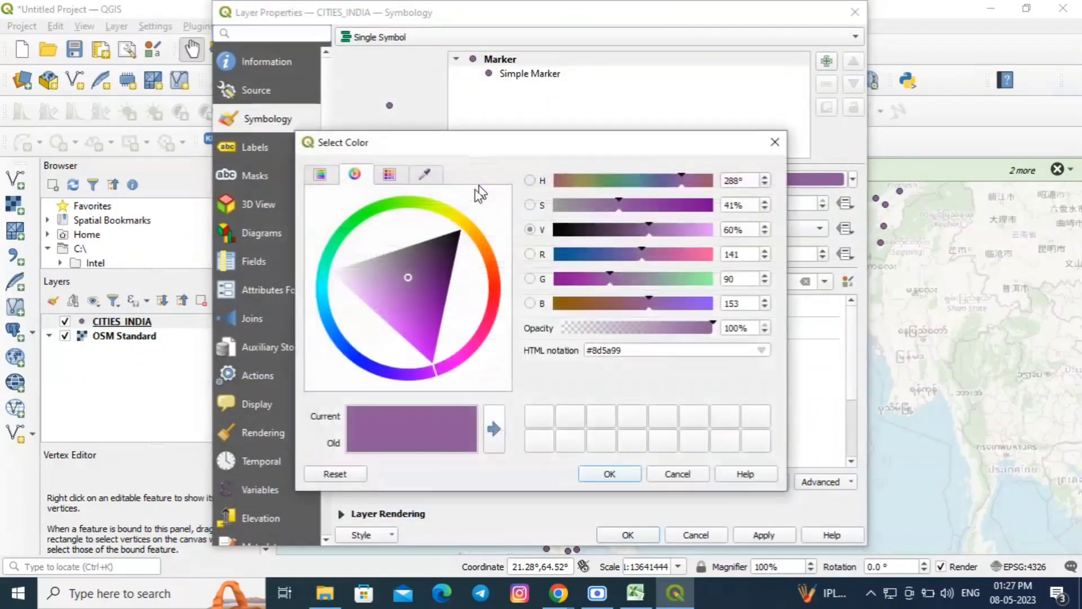
{"action": "left_click", "coordinate": [434, 241]}
{"action": "left_click", "coordinate": [397, 207]}
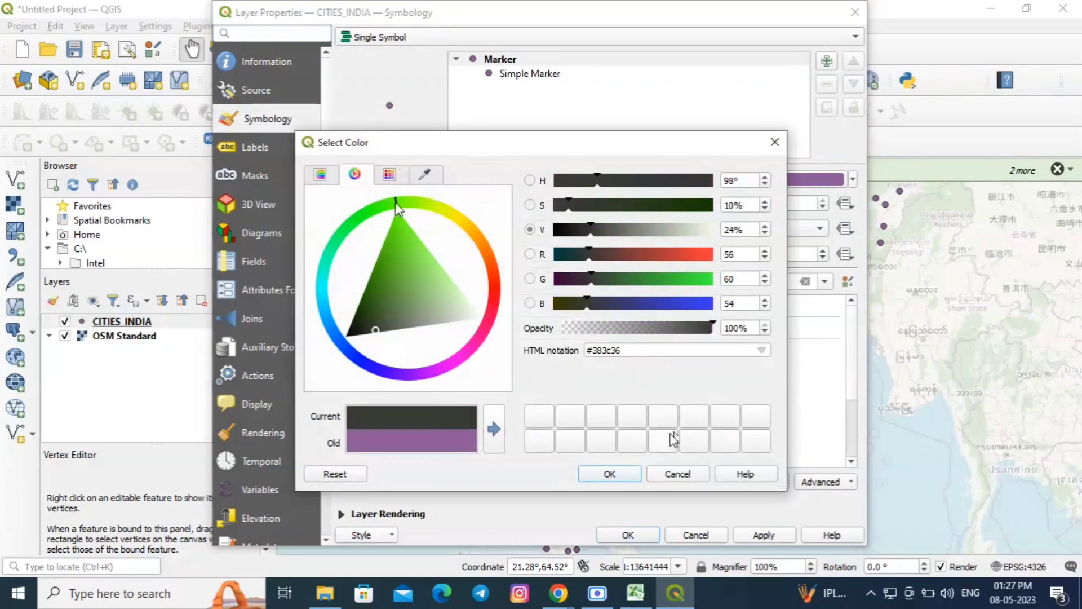
{"action": "left_click", "coordinate": [609, 474]}
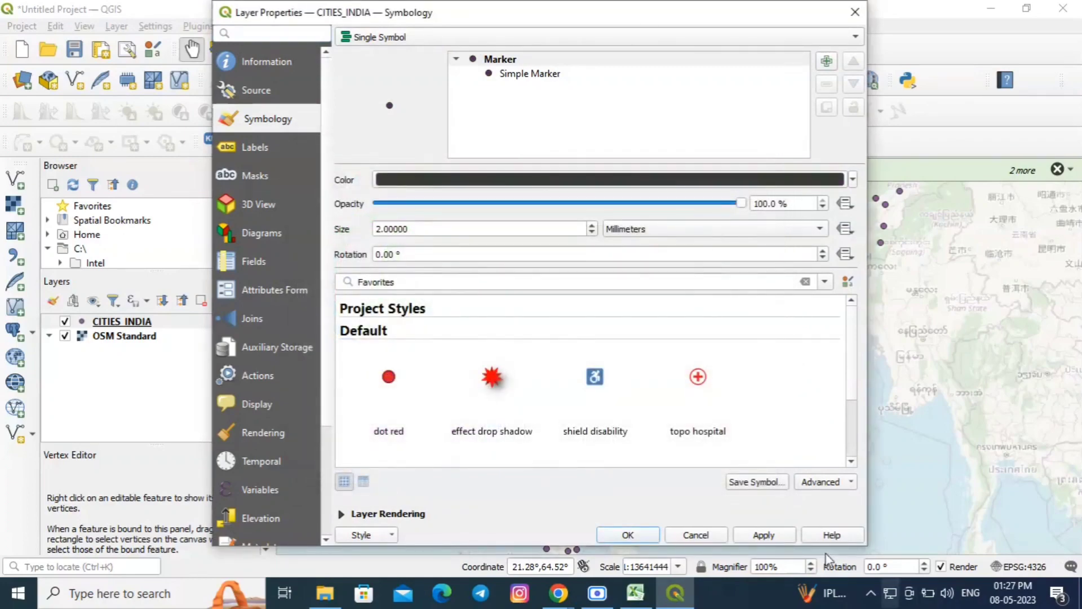
Give the CITIES_INDIA simple marker a green stroke and a yellow-green fill, and apply the symbology
{"action": "left_click", "coordinate": [527, 74]}
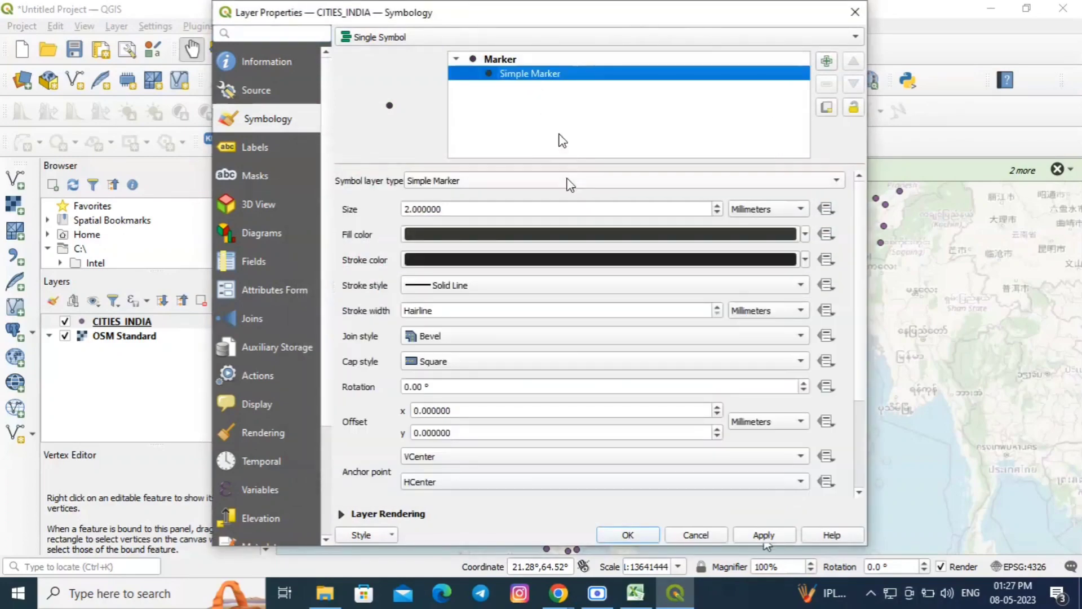
{"action": "left_click", "coordinate": [807, 261]}
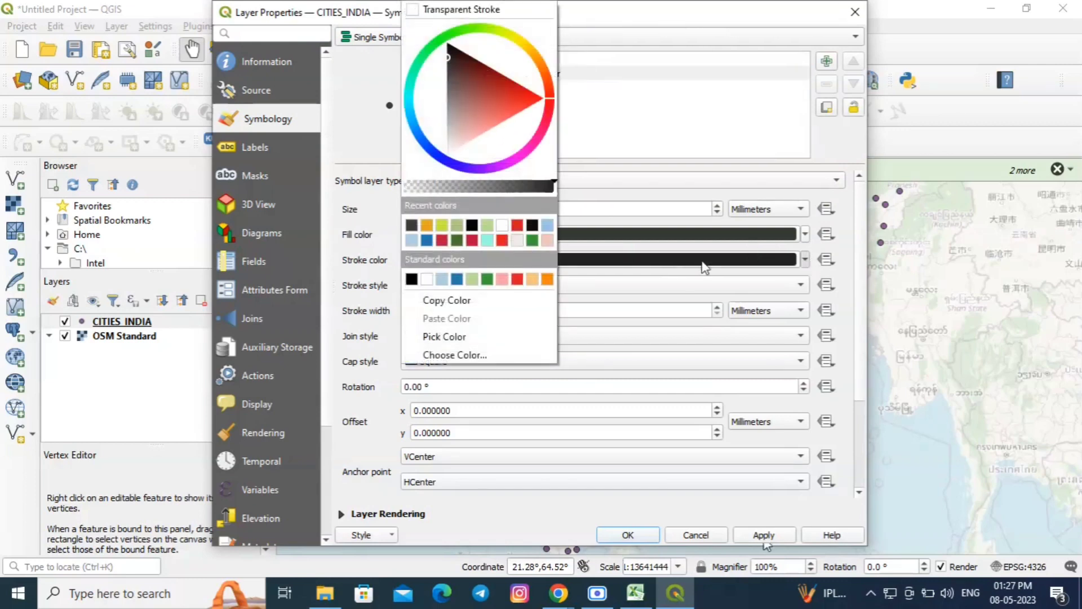
{"action": "left_click", "coordinate": [515, 279]}
{"action": "left_click", "coordinate": [761, 533]}
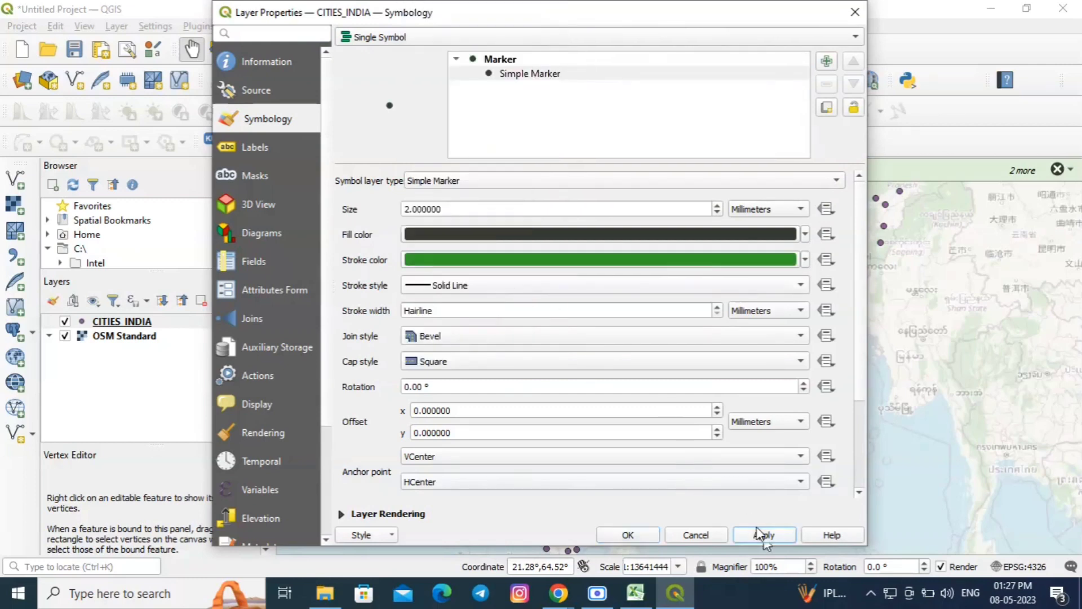
{"action": "left_click", "coordinate": [807, 234]}
{"action": "left_click", "coordinate": [457, 225]}
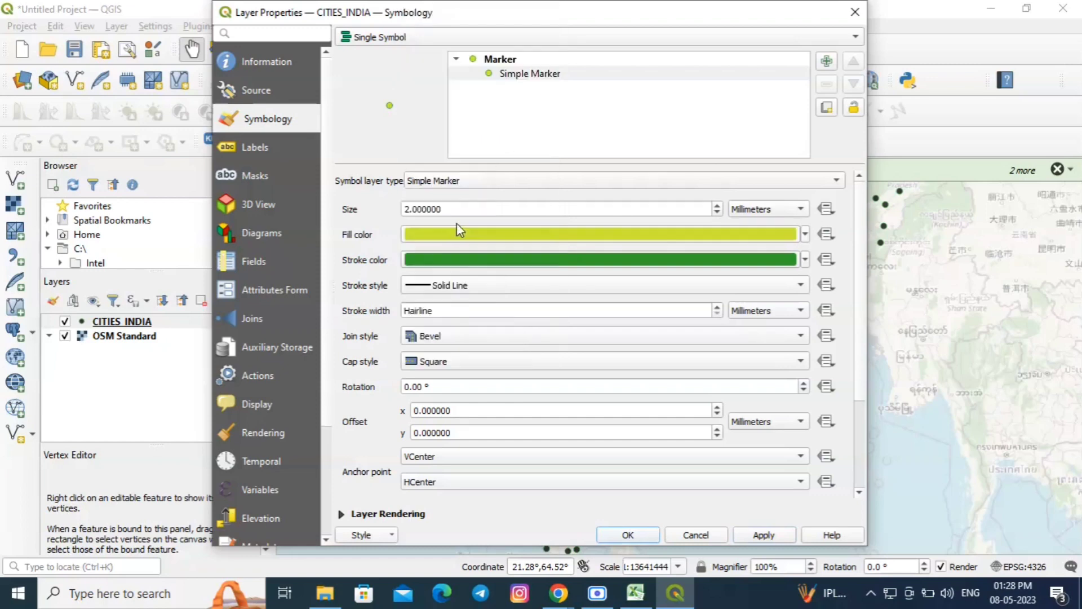
{"action": "left_click", "coordinate": [644, 539]}
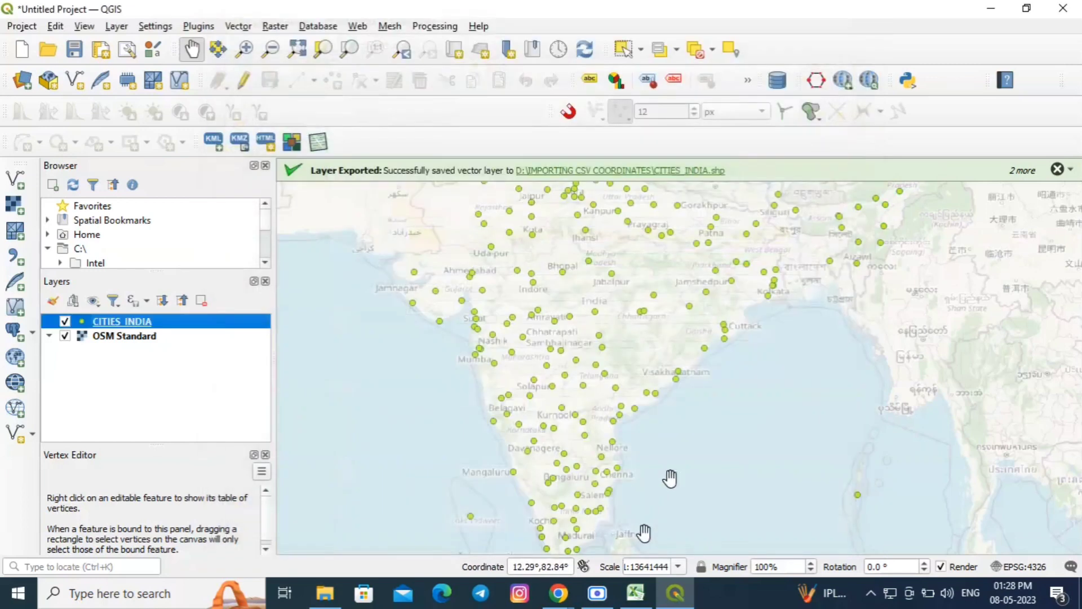
Turn on single labels for the CITIES_INDIA layer using the City field and apply them to the map
{"action": "right_click", "coordinate": [176, 326]}
{"action": "left_click", "coordinate": [244, 357]}
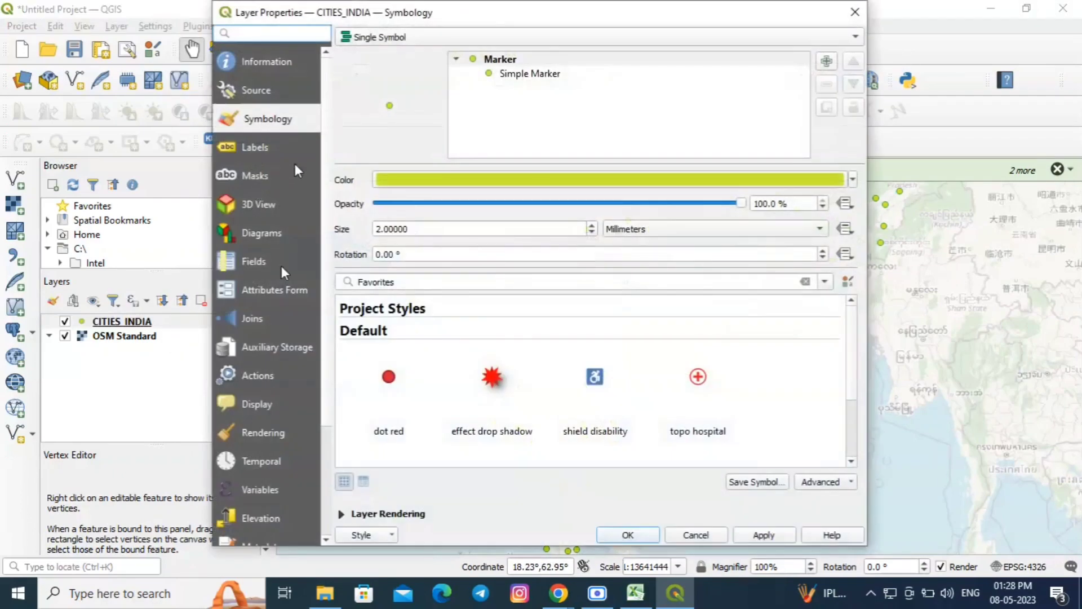
{"action": "left_click", "coordinate": [269, 147]}
{"action": "left_click", "coordinate": [423, 37]}
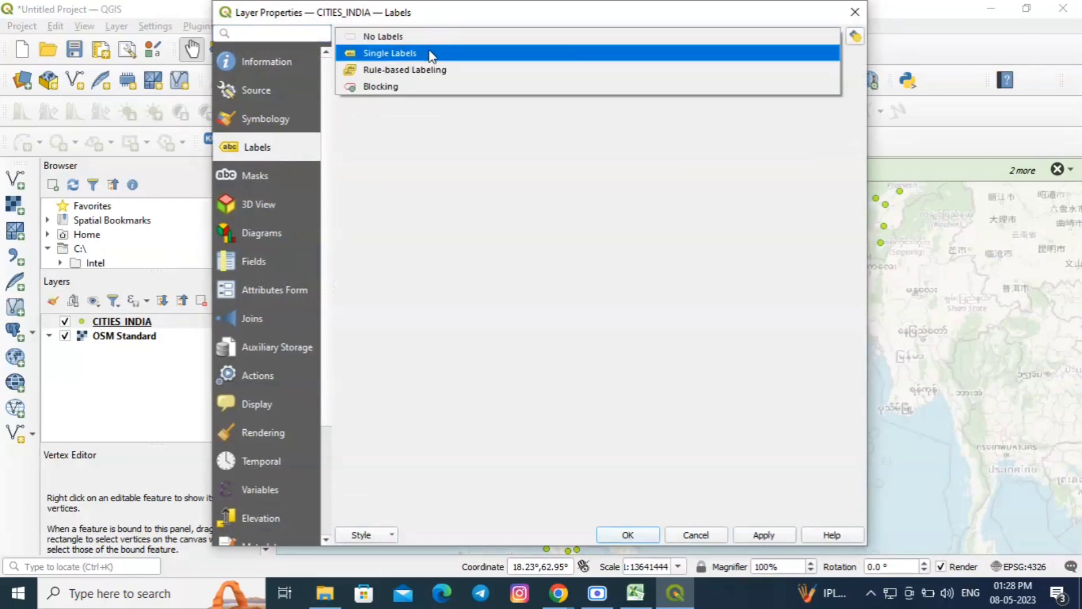
{"action": "left_click", "coordinate": [432, 54]}
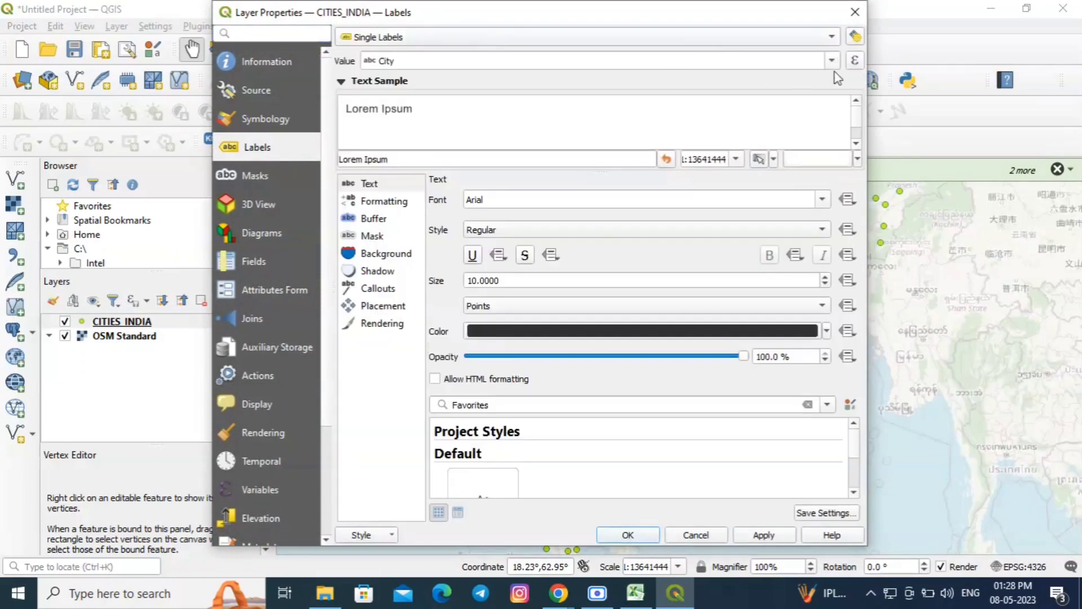
{"action": "left_click", "coordinate": [832, 60]}
{"action": "left_click", "coordinate": [477, 71]}
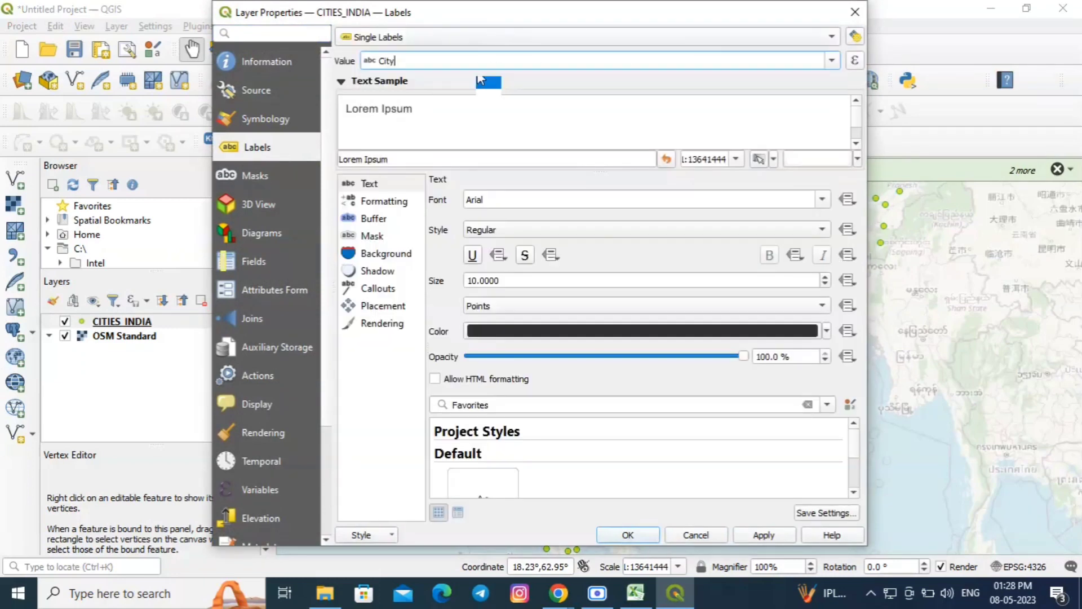
{"action": "left_click", "coordinate": [761, 535]}
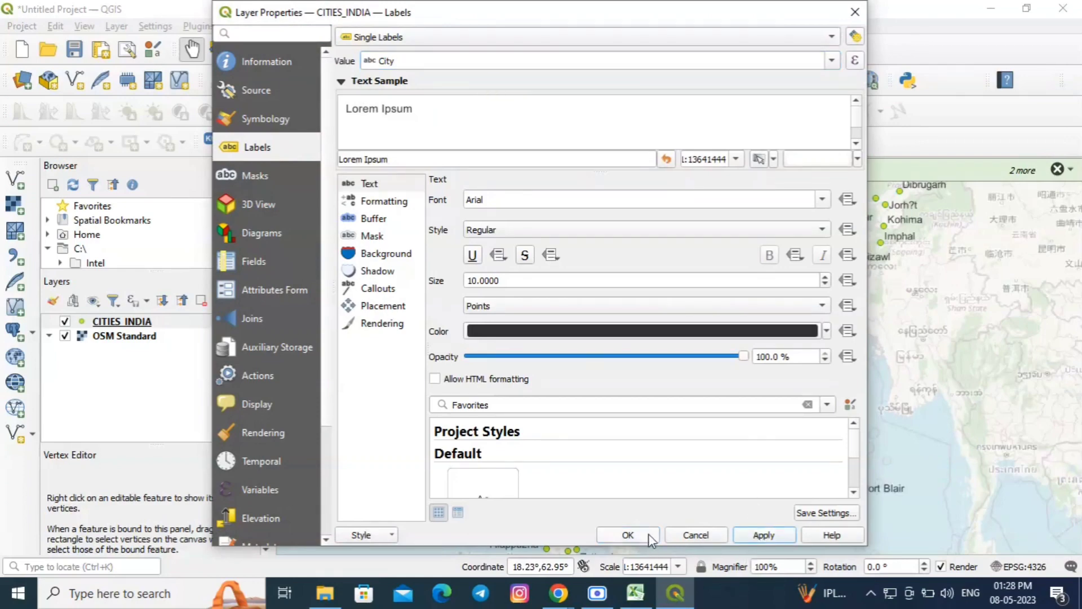
{"action": "left_click", "coordinate": [648, 533]}
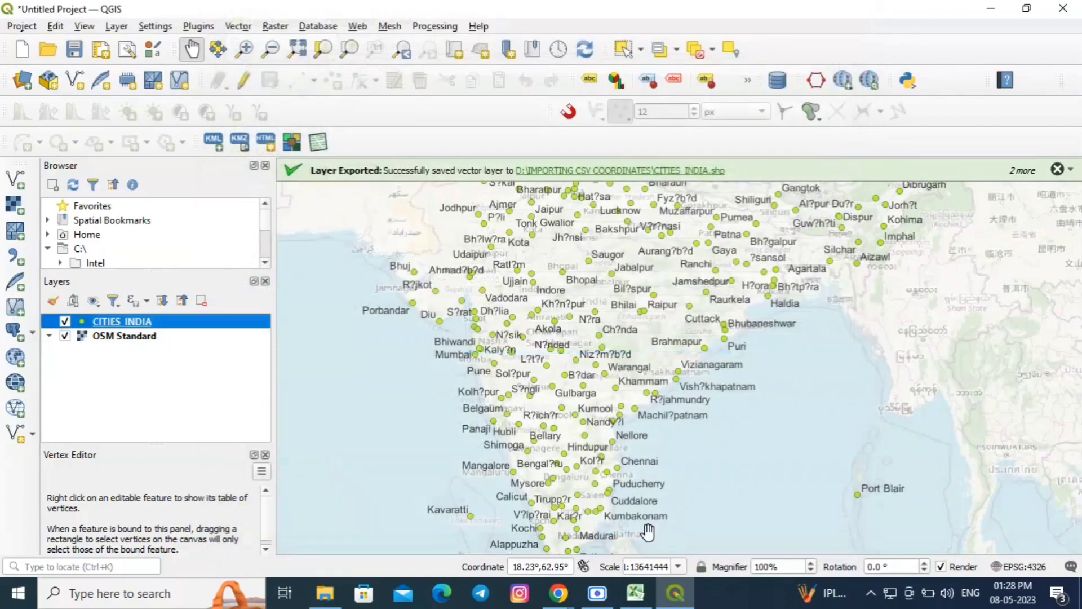
Switch the CITIES_INDIA label value to the Latitude field and apply it to the map
{"action": "right_click", "coordinate": [105, 323]}
{"action": "left_click", "coordinate": [181, 366]}
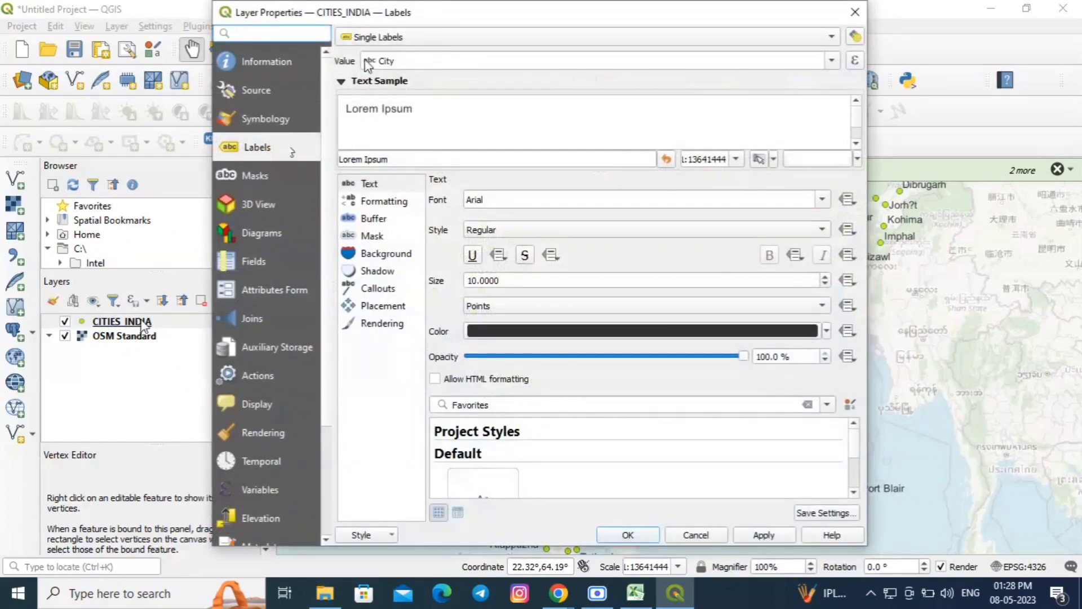
{"action": "left_click", "coordinate": [833, 62]}
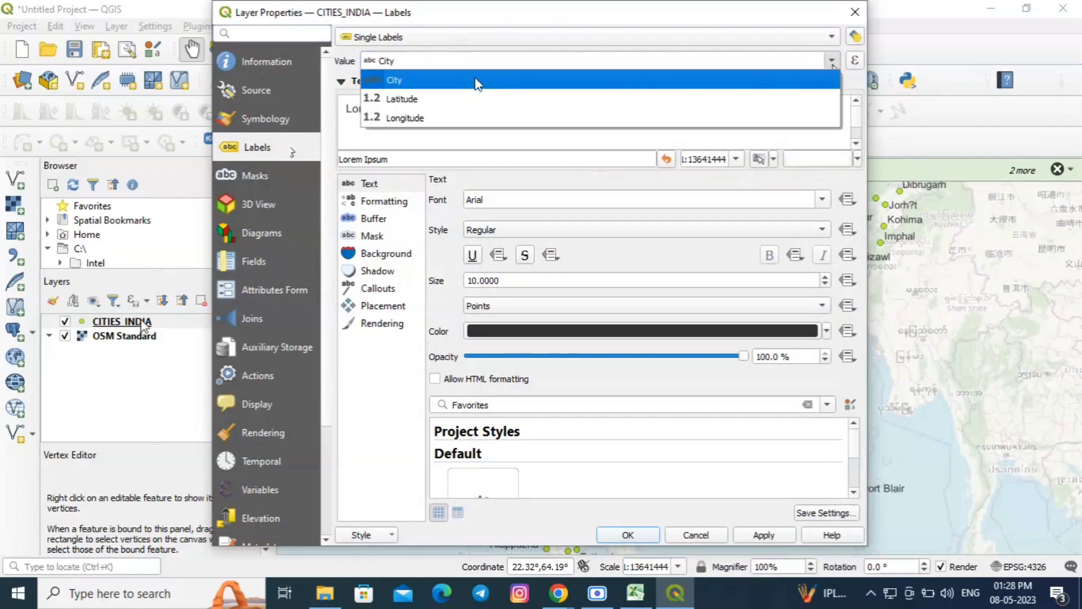
{"action": "left_click", "coordinate": [471, 100]}
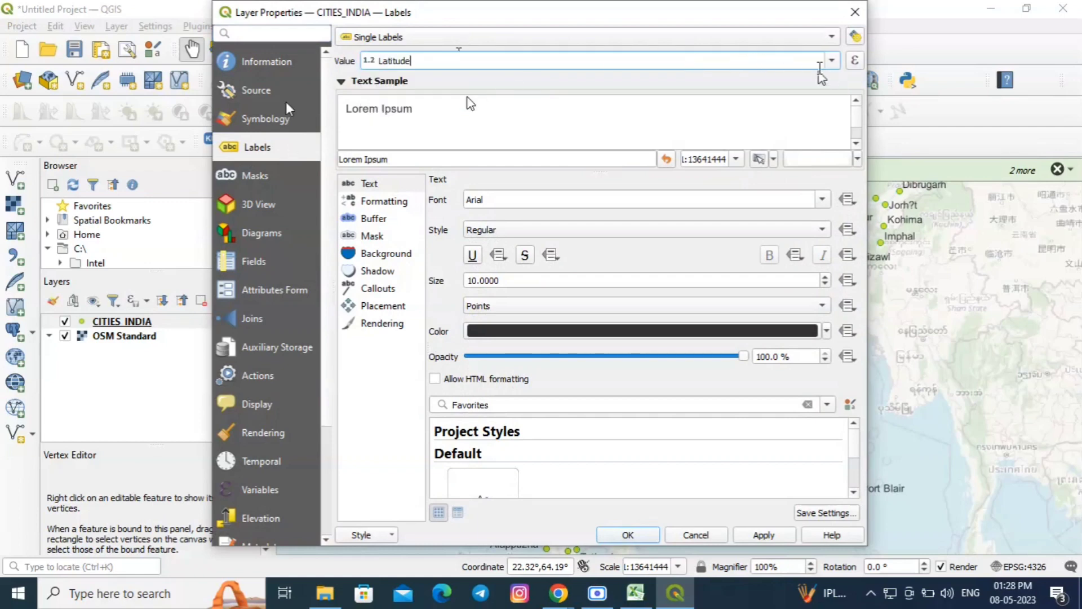
{"action": "left_click", "coordinate": [764, 536]}
{"action": "left_click", "coordinate": [638, 534]}
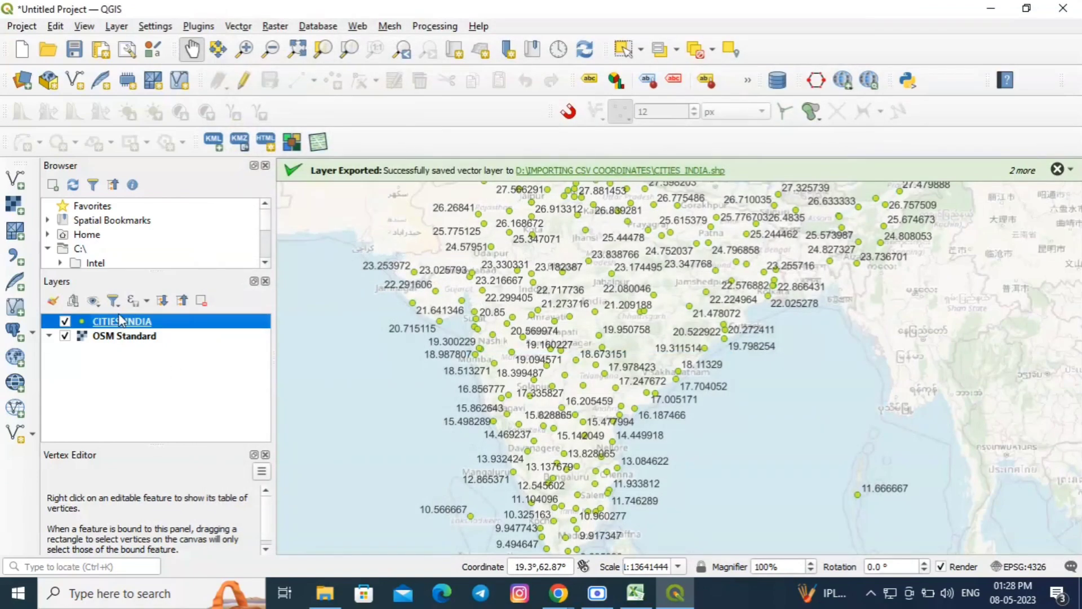
Set the CITIES_INDIA layer to No Labels and apply the change
{"action": "right_click", "coordinate": [121, 322]}
{"action": "left_click", "coordinate": [175, 367]}
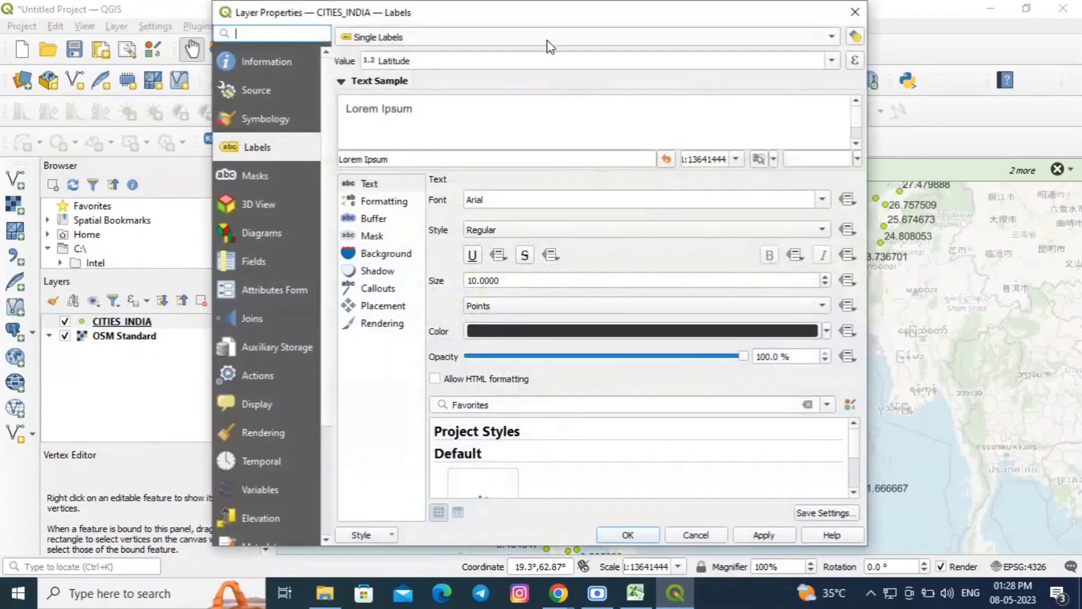
{"action": "left_click", "coordinate": [547, 59]}
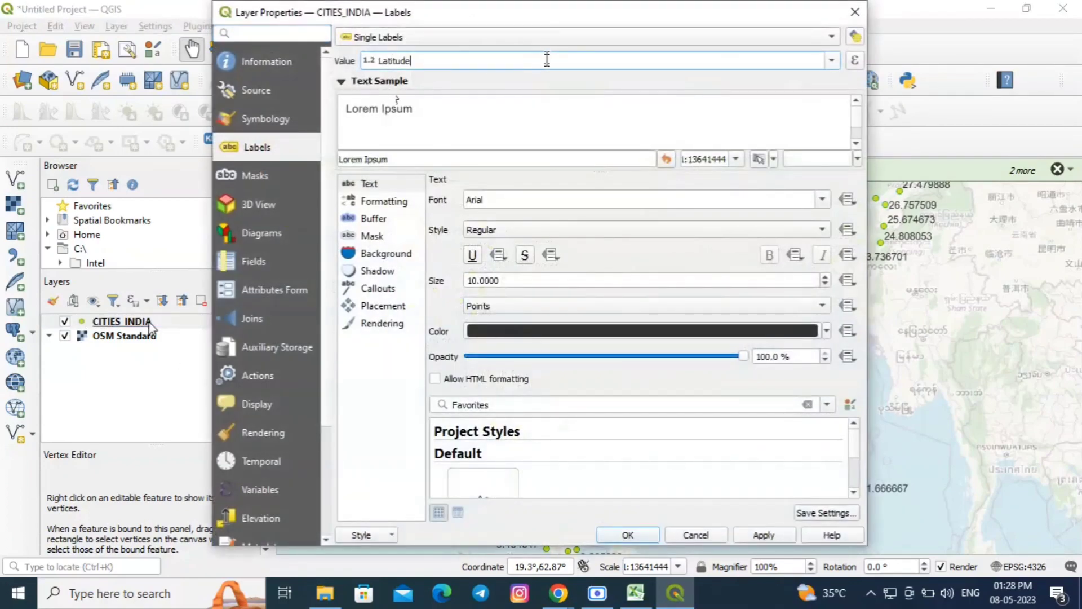
{"action": "left_click", "coordinate": [832, 37]}
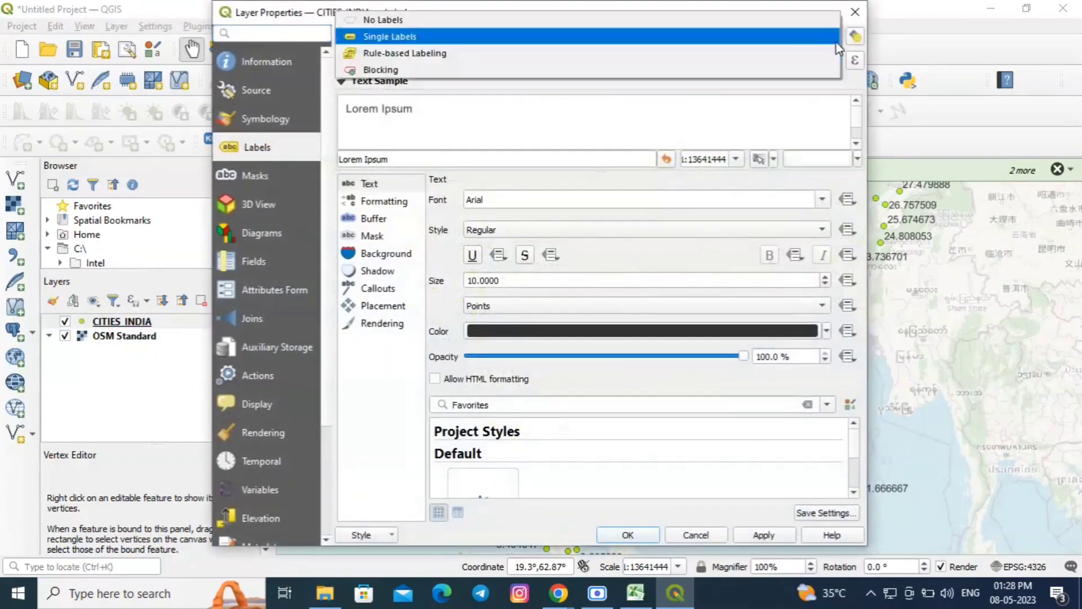
{"action": "left_click", "coordinate": [471, 20]}
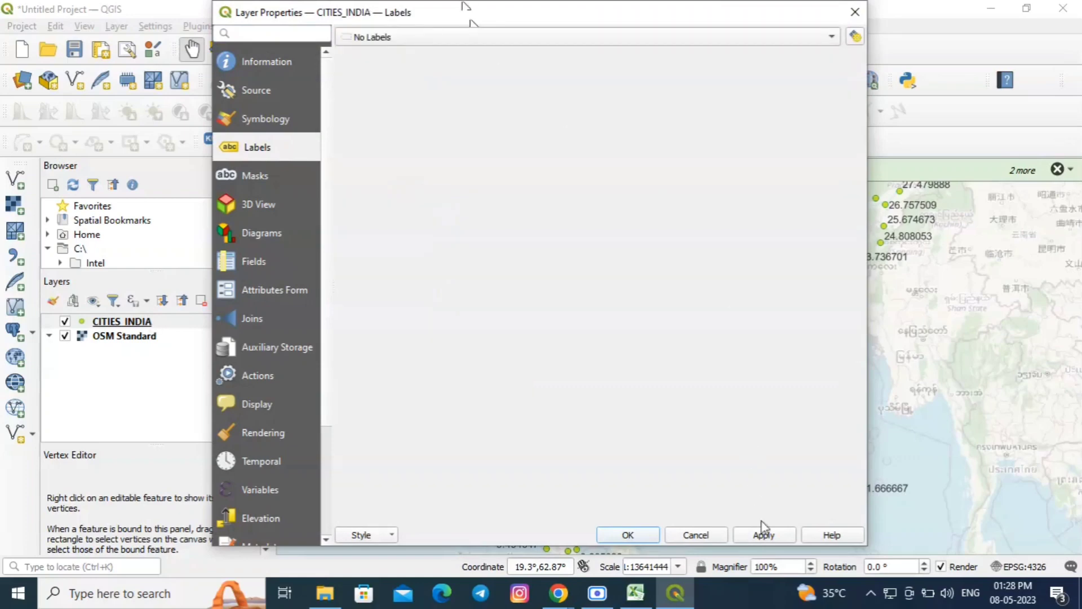
{"action": "left_click", "coordinate": [749, 535]}
{"action": "left_click", "coordinate": [628, 534]}
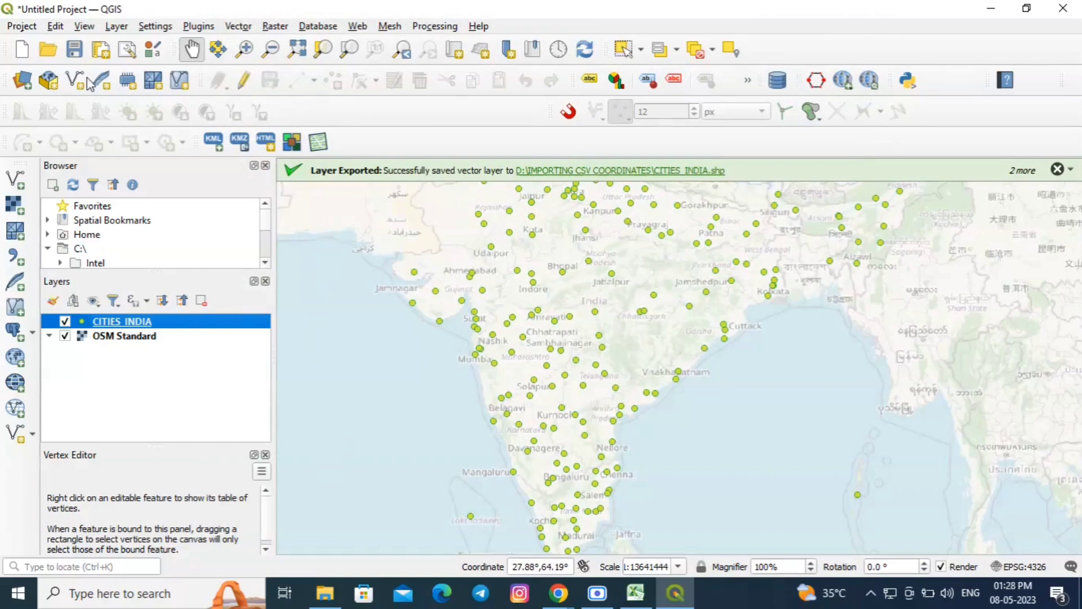
Create a new print layout titled INDIAN CITIES
{"action": "left_click", "coordinate": [23, 26]}
{"action": "left_click", "coordinate": [78, 288]}
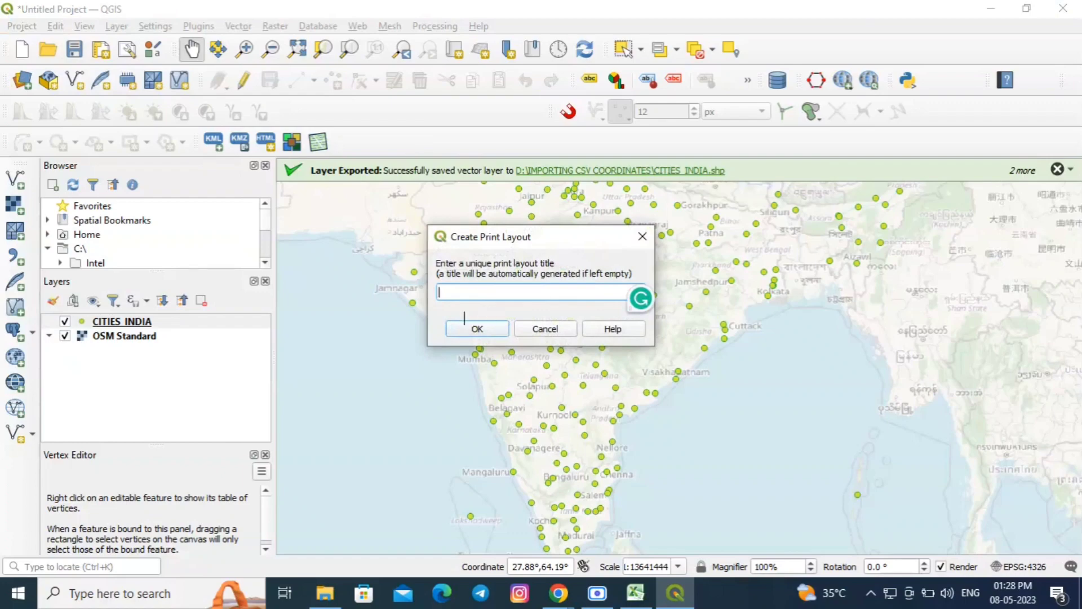
{"action": "type", "text": "INDIAN CITIES"}
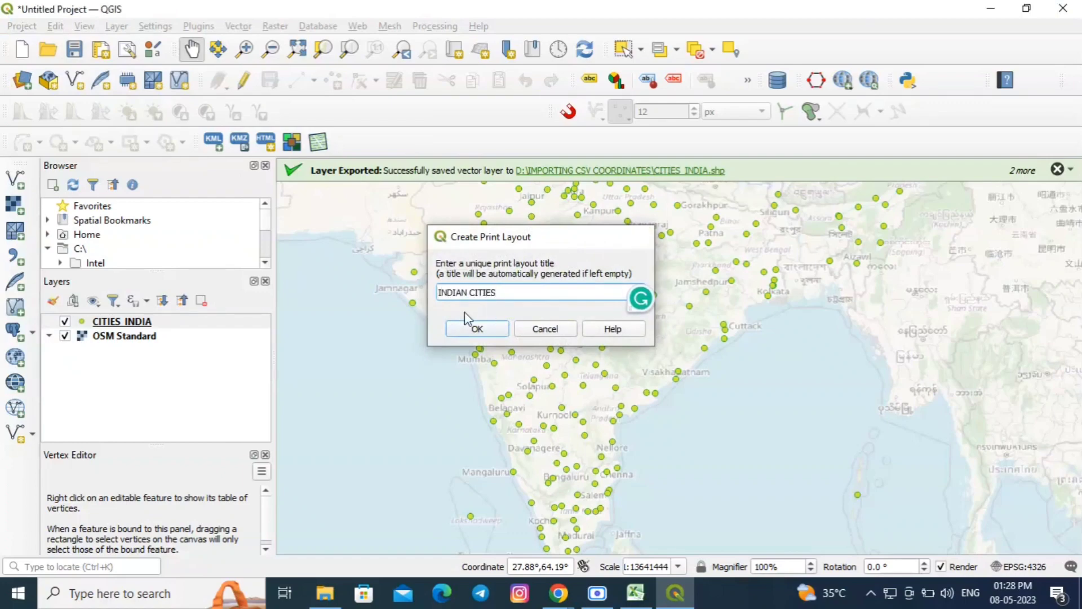
{"action": "key", "text": "Return"}
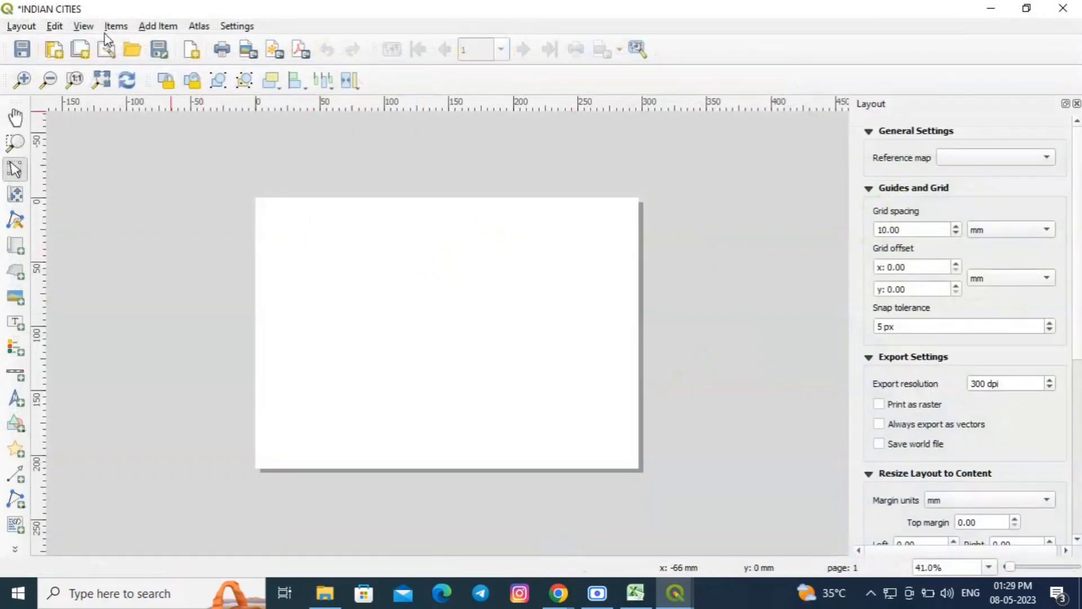
Add a map item covering nearly the whole layout page, leaving a narrow margin of about 5 mm
{"action": "left_click", "coordinate": [158, 26]}
{"action": "left_click", "coordinate": [169, 41]}
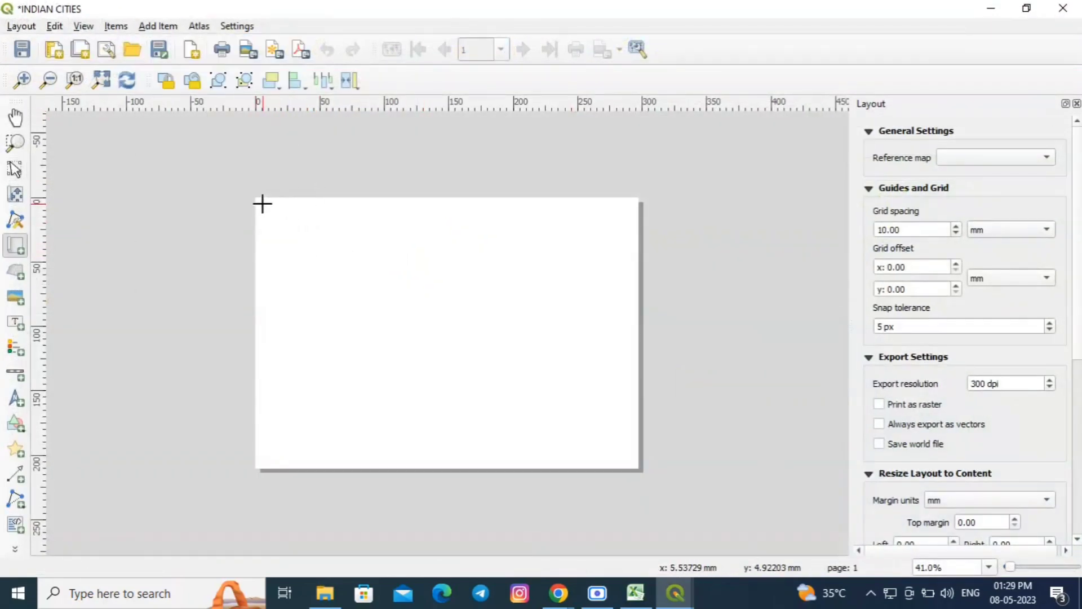
{"action": "left_click_drag", "start_coordinate": [263, 203], "coordinate": [631, 465]}
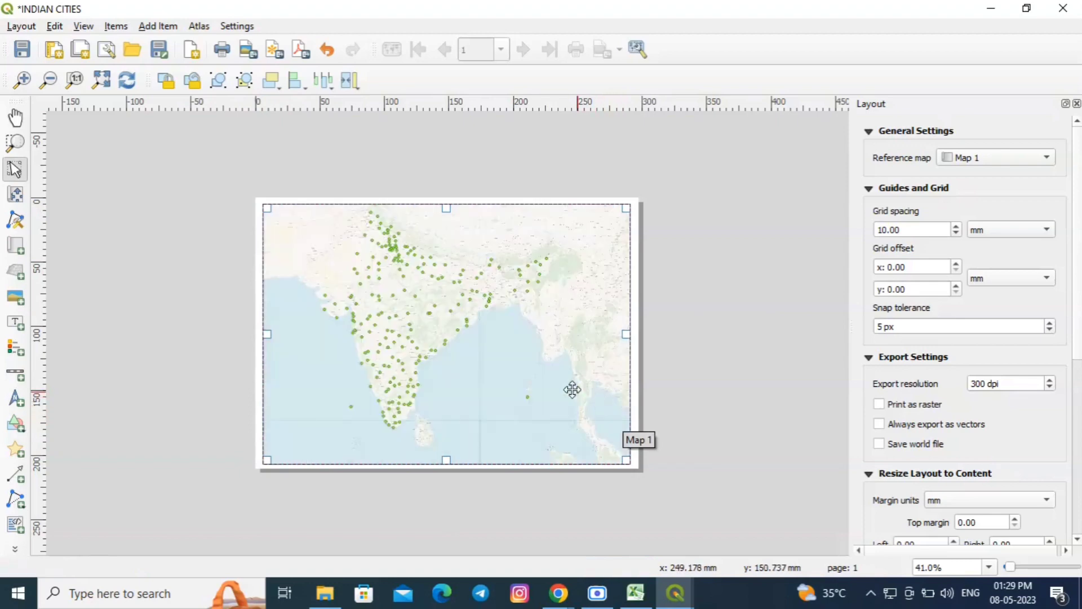
Add a wide, short label box over the upper part of the map, just right of the page centre
{"action": "left_click", "coordinate": [157, 26]}
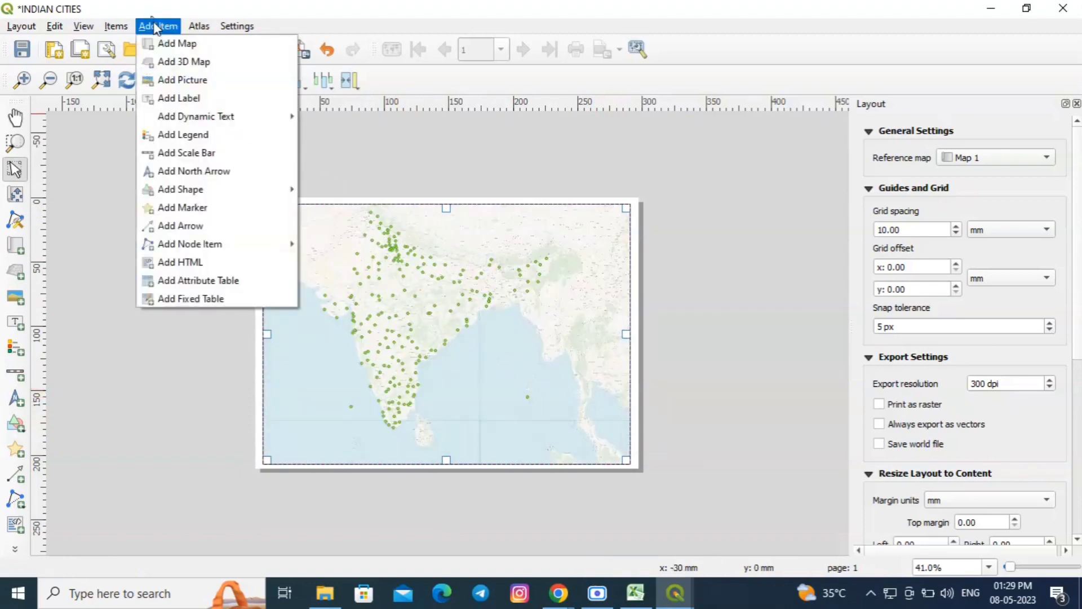
{"action": "left_click", "coordinate": [191, 98]}
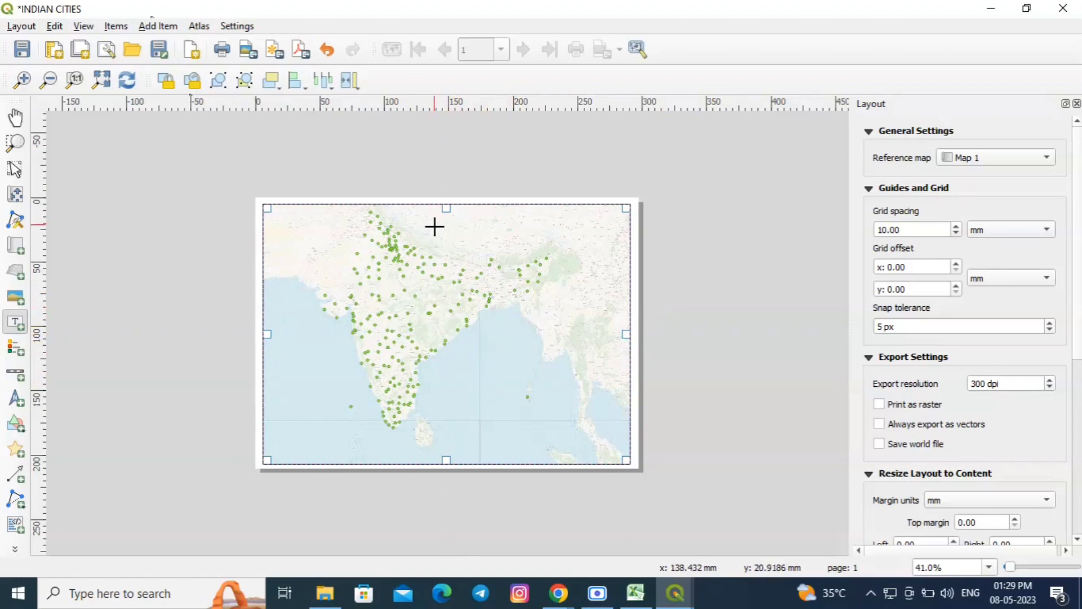
{"action": "left_click_drag", "start_coordinate": [431, 216], "coordinate": [517, 232]}
{"action": "left_click_drag", "start_coordinate": [517, 232], "coordinate": [517, 234]}
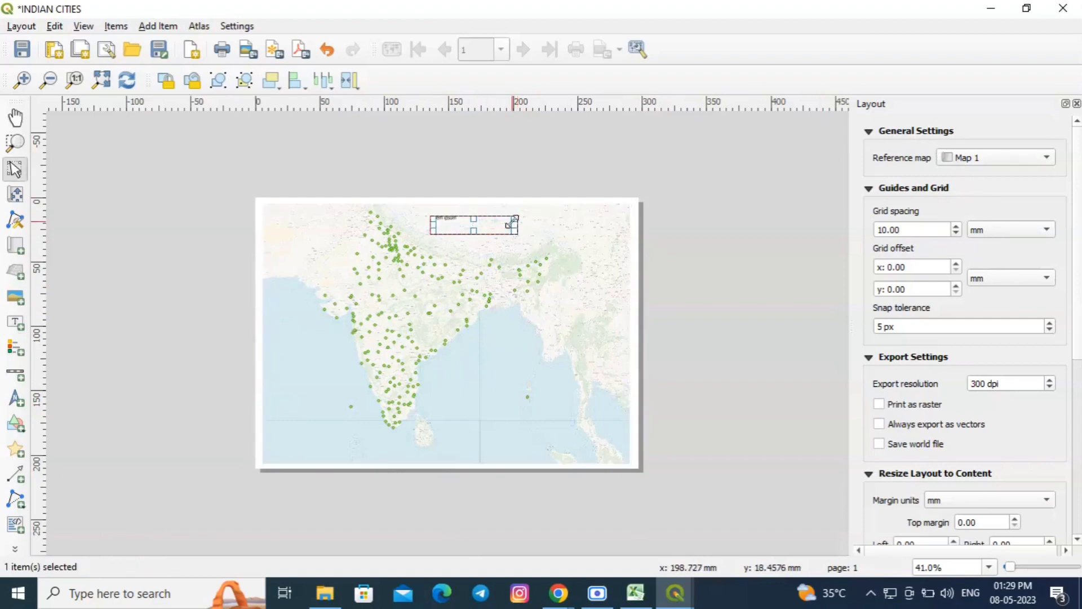
Replace the new label's placeholder text with INDIAN CITIES in its item properties
{"action": "right_click", "coordinate": [458, 224]}
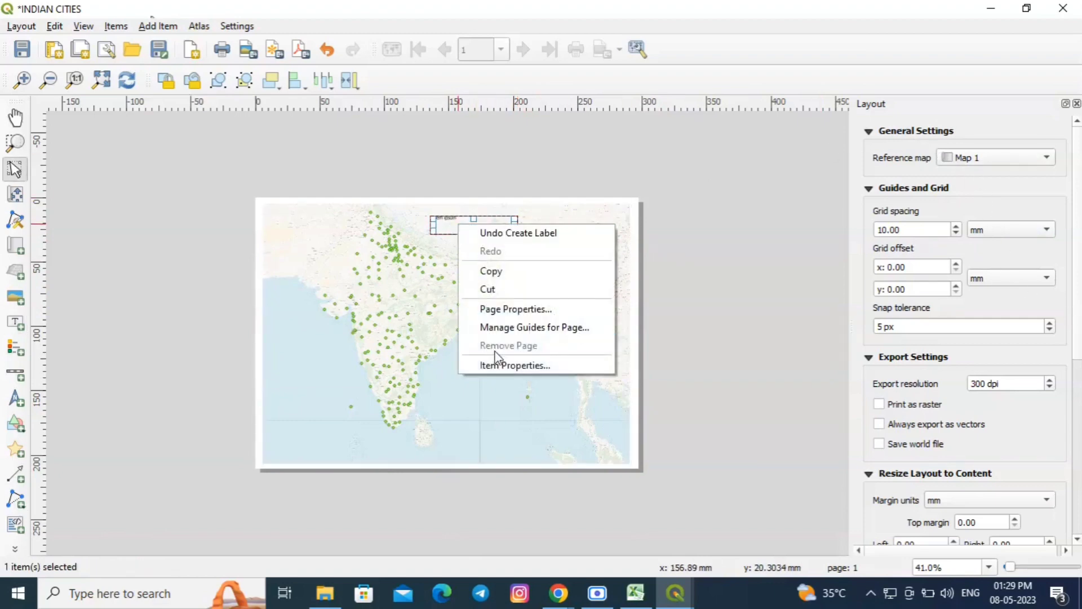
{"action": "left_click", "coordinate": [500, 365]}
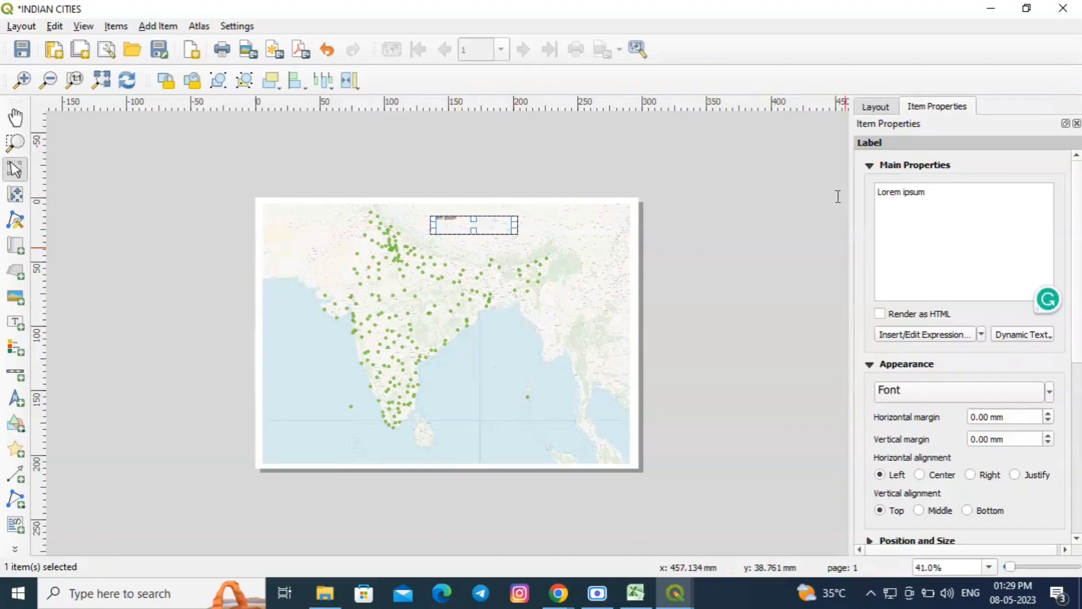
{"action": "key", "text": "ctrl+a"}
{"action": "type", "text": "INDI"}
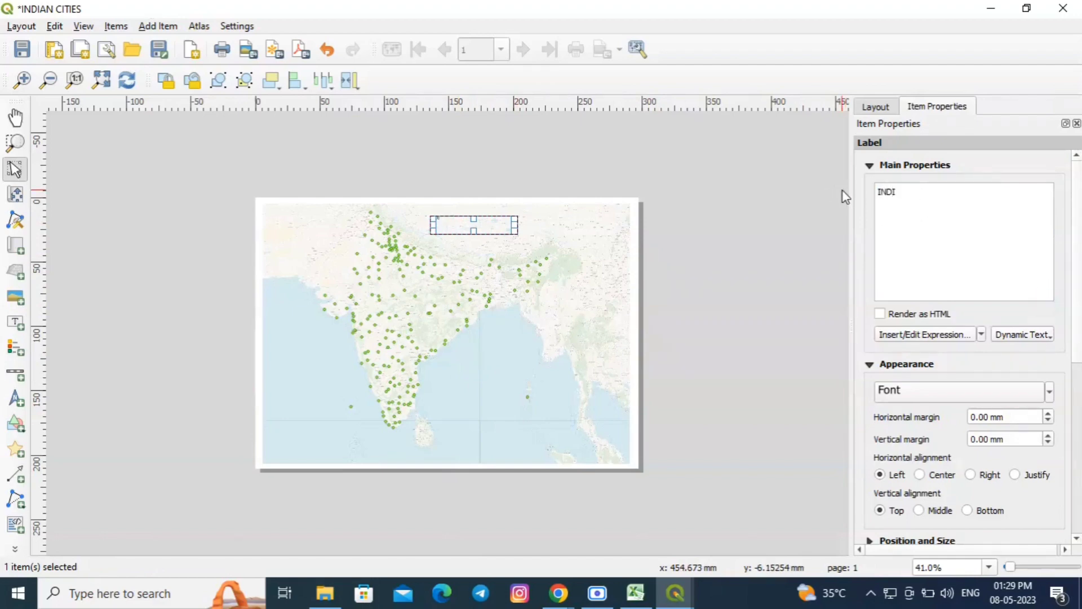
{"action": "type", "text": "AN CITIES"}
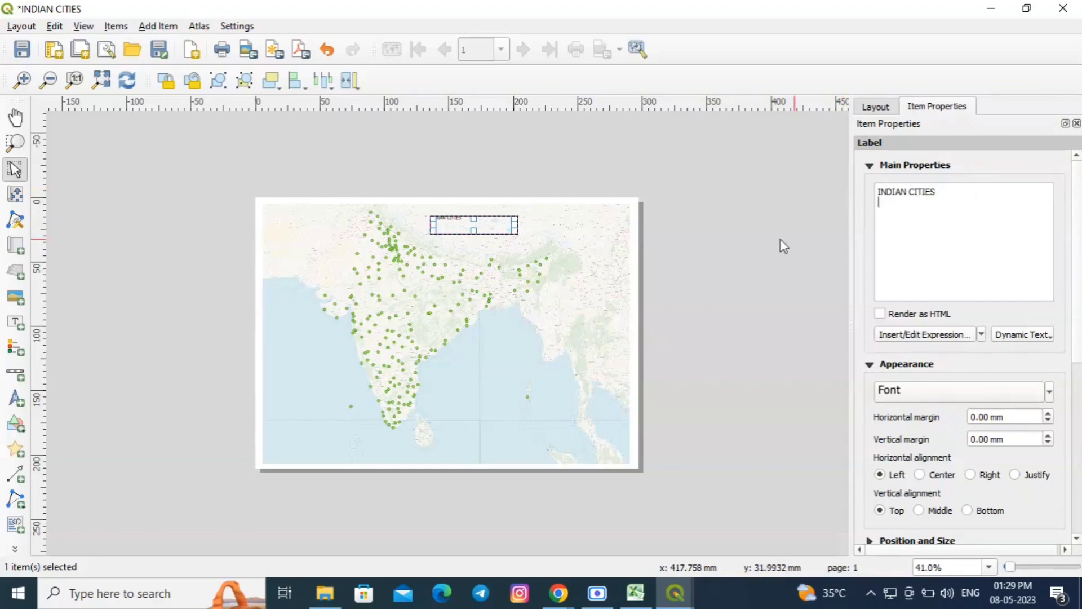
{"action": "key", "text": "Return"}
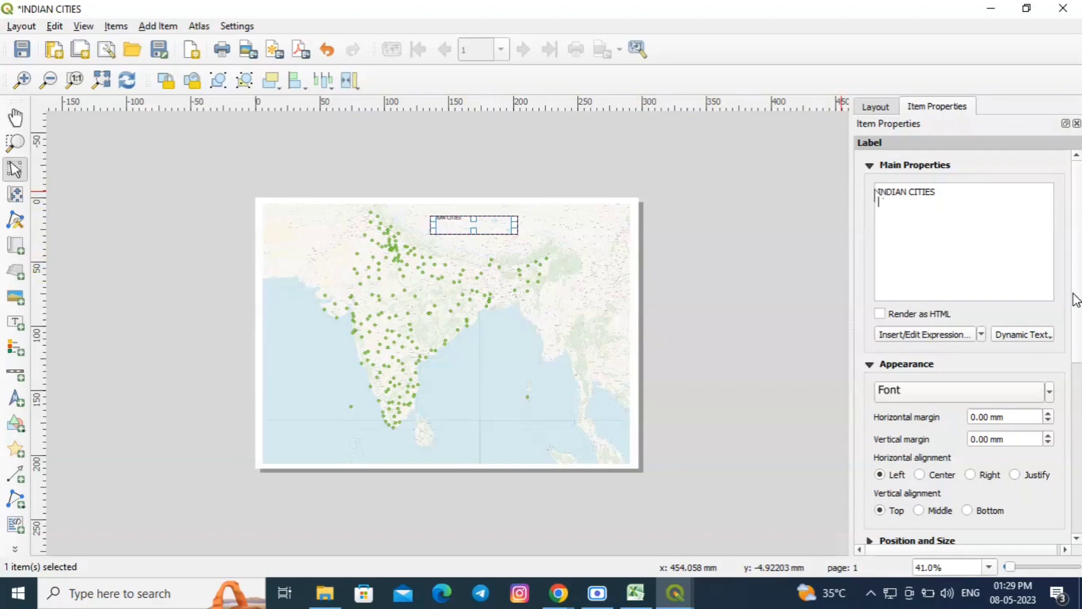
Enlarge the font size of the INDIAN CITIES title label by a few points
{"action": "left_click", "coordinate": [1050, 392]}
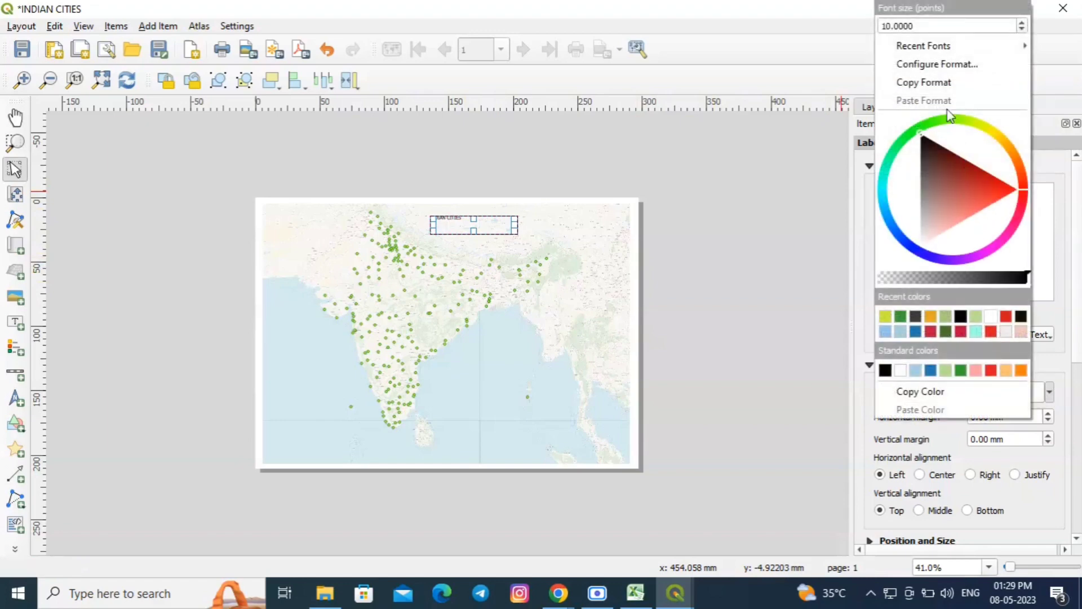
{"action": "left_click", "coordinate": [1022, 23]}
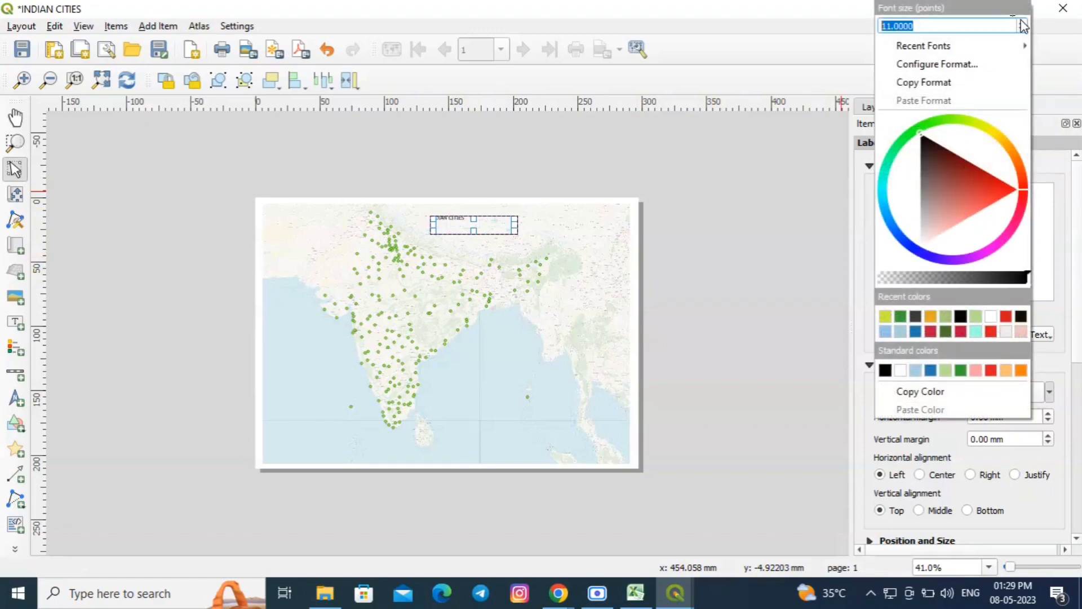
{"action": "left_click", "coordinate": [1022, 23]}
{"action": "left_click", "coordinate": [1022, 23]}
{"action": "left_click", "coordinate": [1065, 321]}
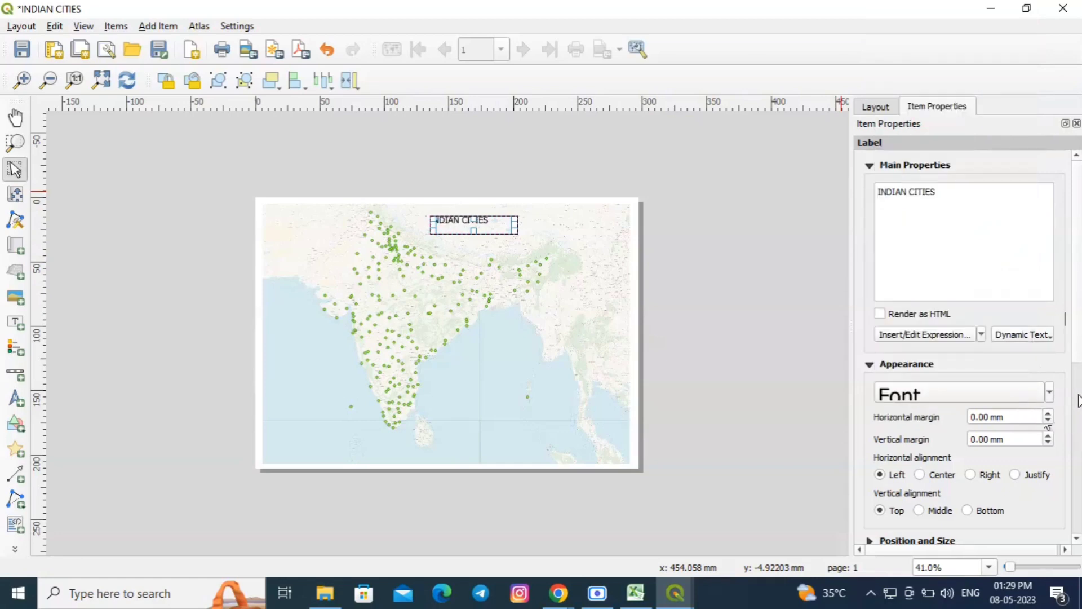
Center the title label's text horizontally and align it vertically to the top of its box
{"action": "scroll", "coordinate": [1065, 320], "scroll_direction": "down", "scroll_amount": 5}
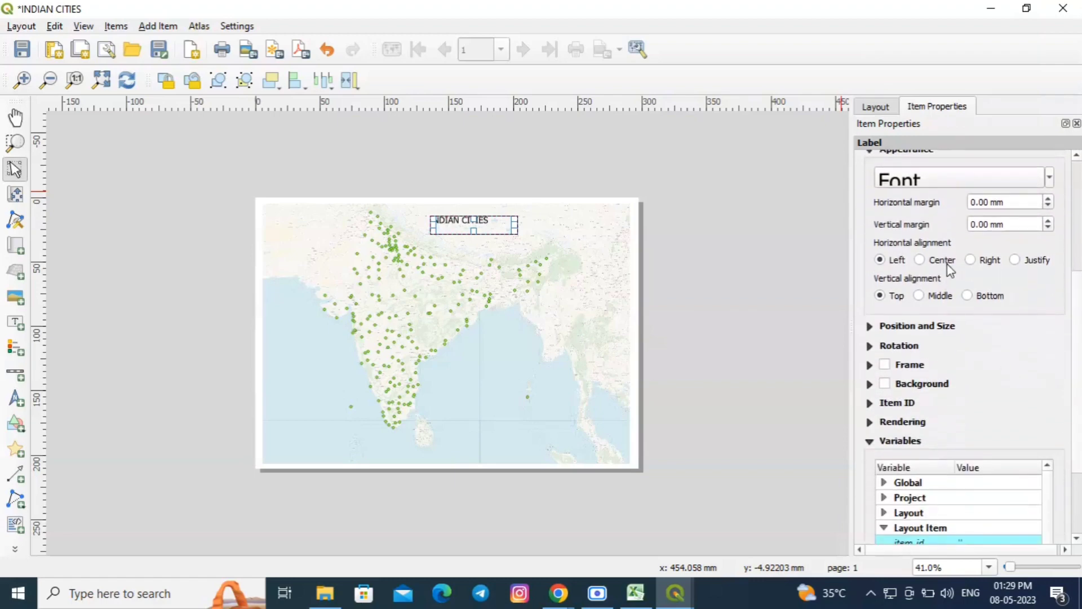
{"action": "left_click", "coordinate": [933, 263]}
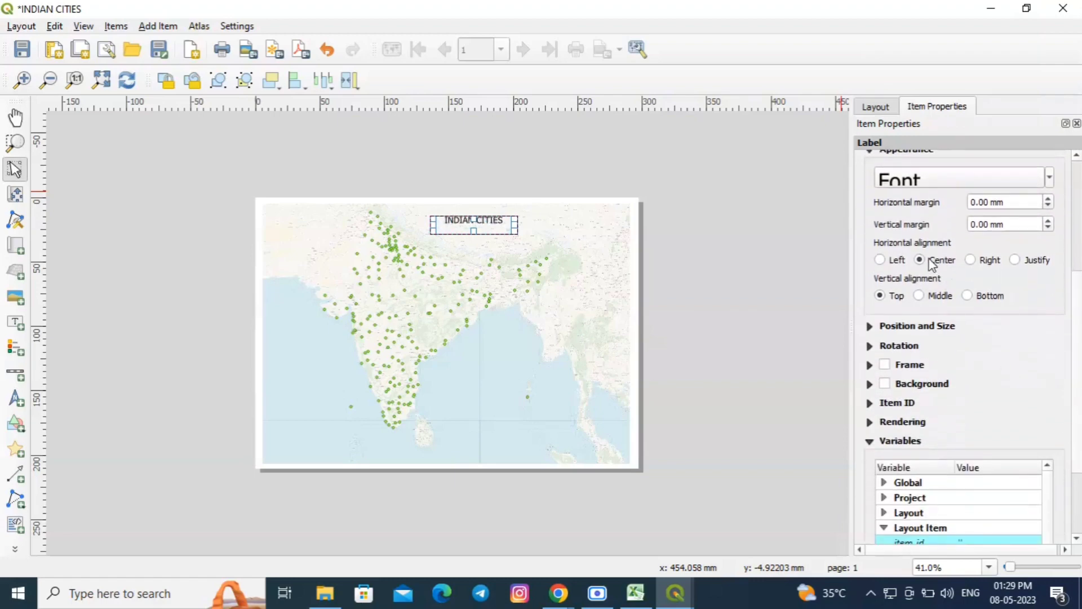
{"action": "left_click", "coordinate": [922, 295]}
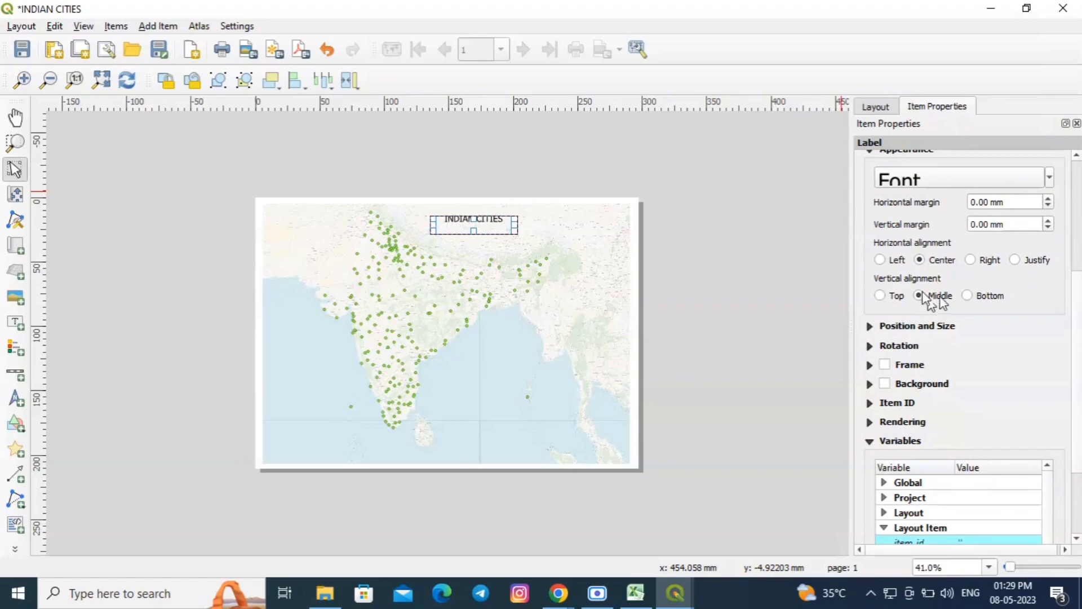
{"action": "left_click", "coordinate": [969, 295]}
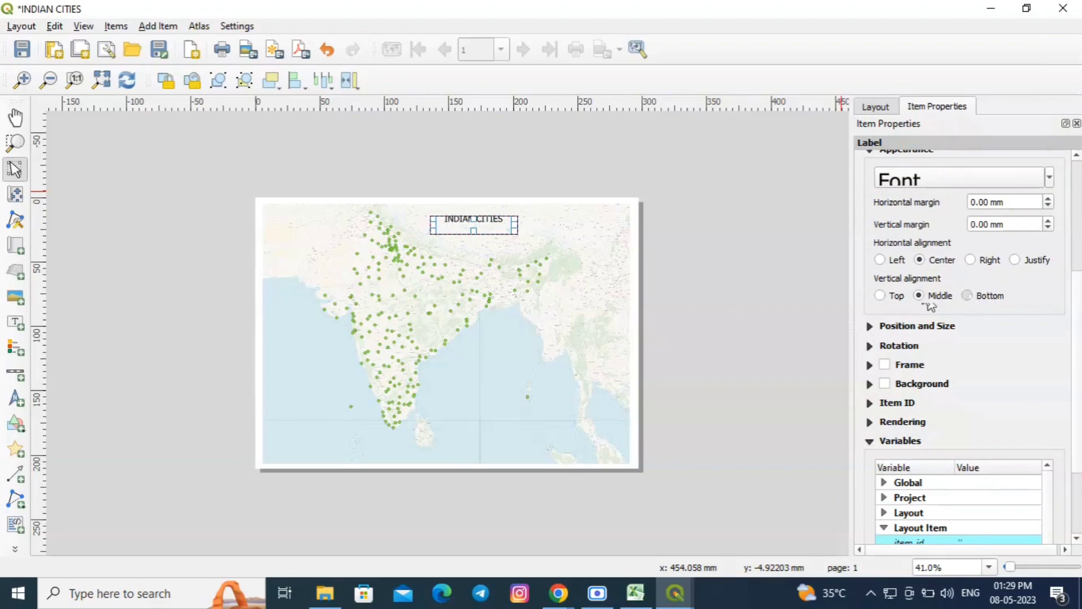
{"action": "left_click", "coordinate": [891, 297]}
Enable a background for the title label and color it light blue
{"action": "left_click", "coordinate": [917, 329]}
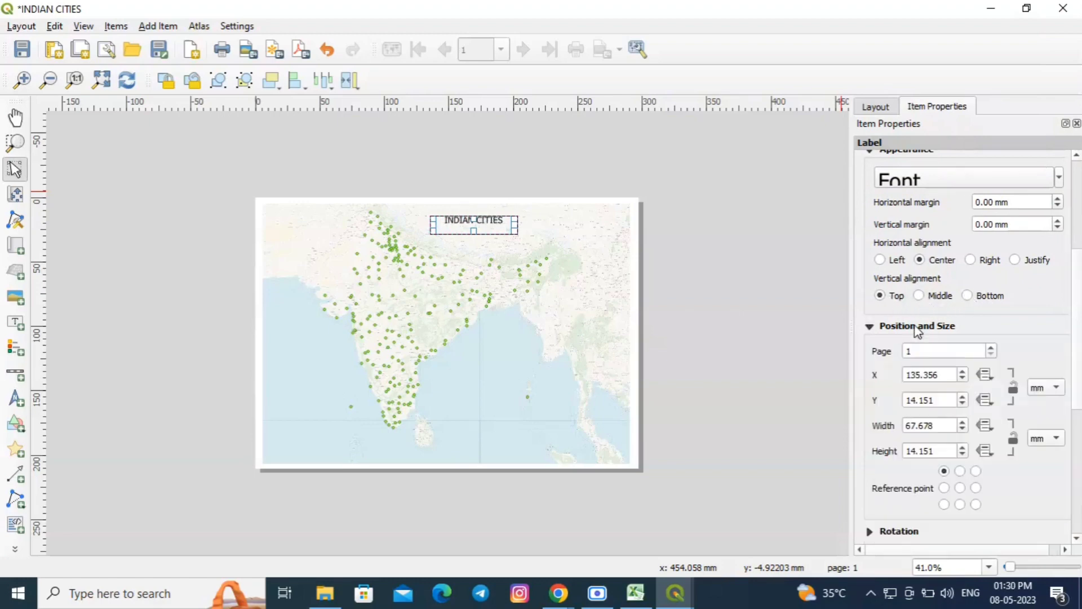
{"action": "scroll", "coordinate": [1039, 392], "scroll_direction": "down", "scroll_amount": 5}
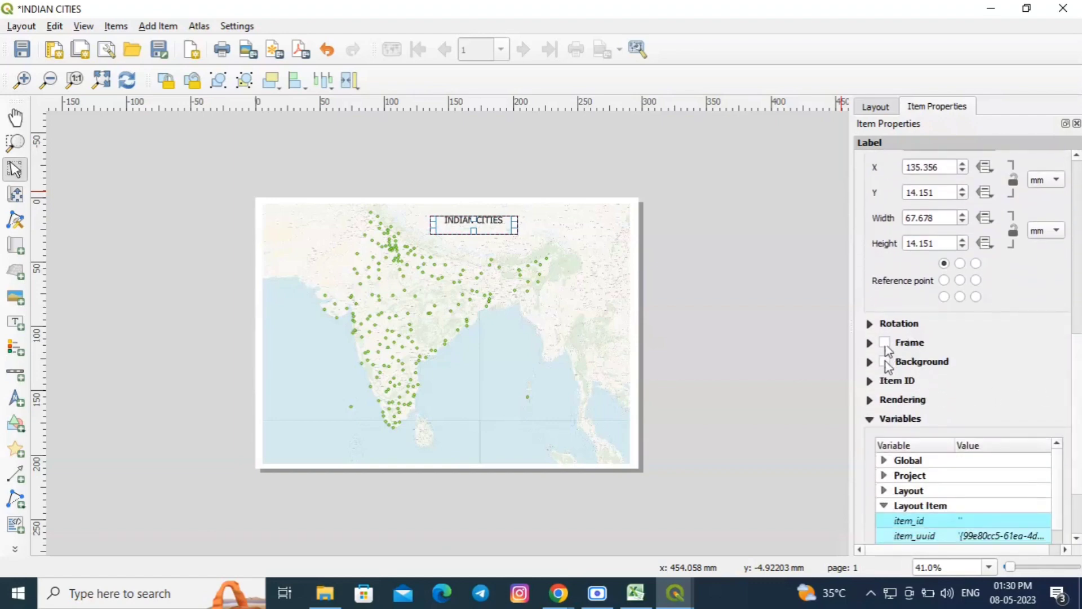
{"action": "left_click", "coordinate": [885, 361]}
{"action": "left_click", "coordinate": [1032, 390]}
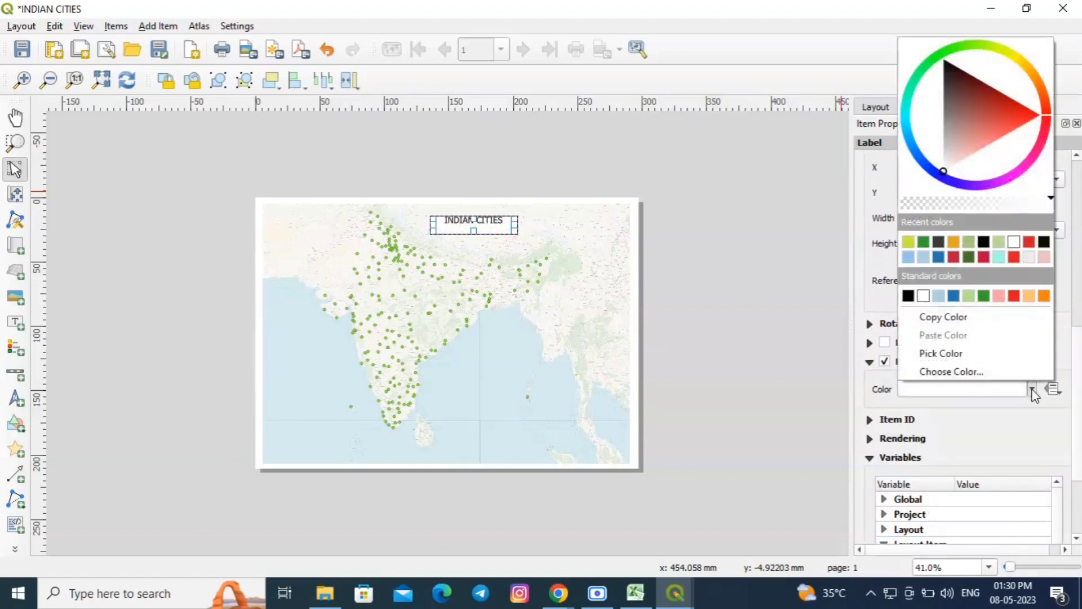
{"action": "left_click", "coordinate": [922, 255]}
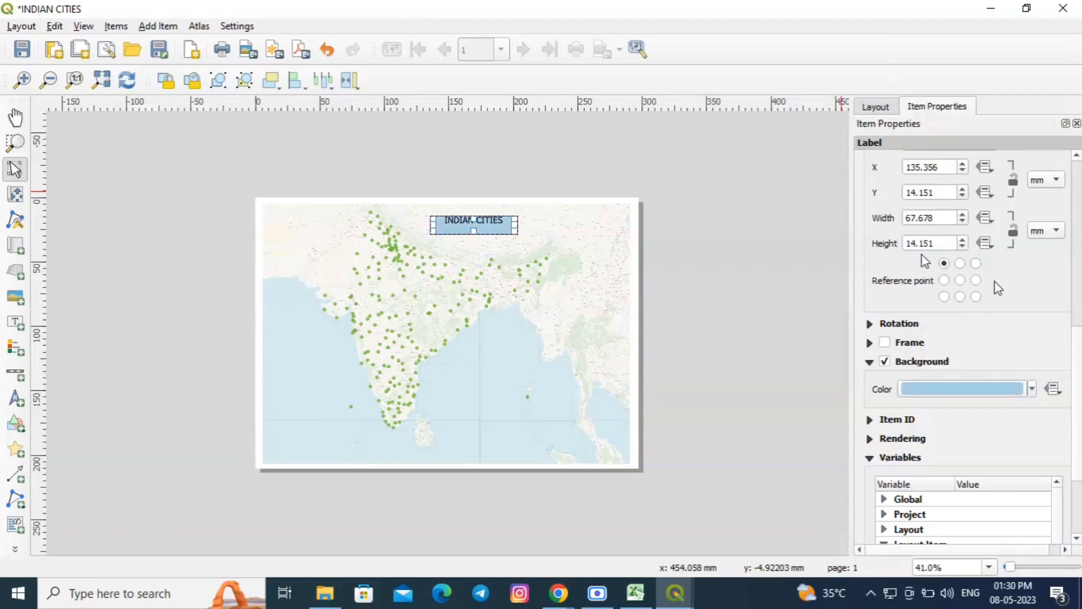
Enable a frame around the title label and set its color to yellow-green
{"action": "left_click", "coordinate": [885, 342]}
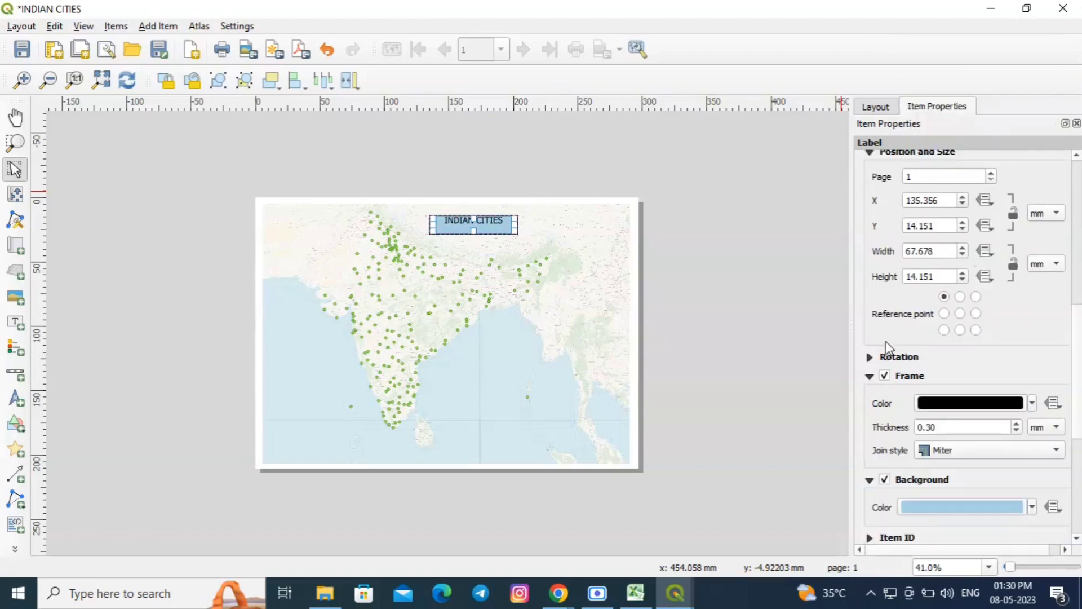
{"action": "left_click", "coordinate": [1032, 404]}
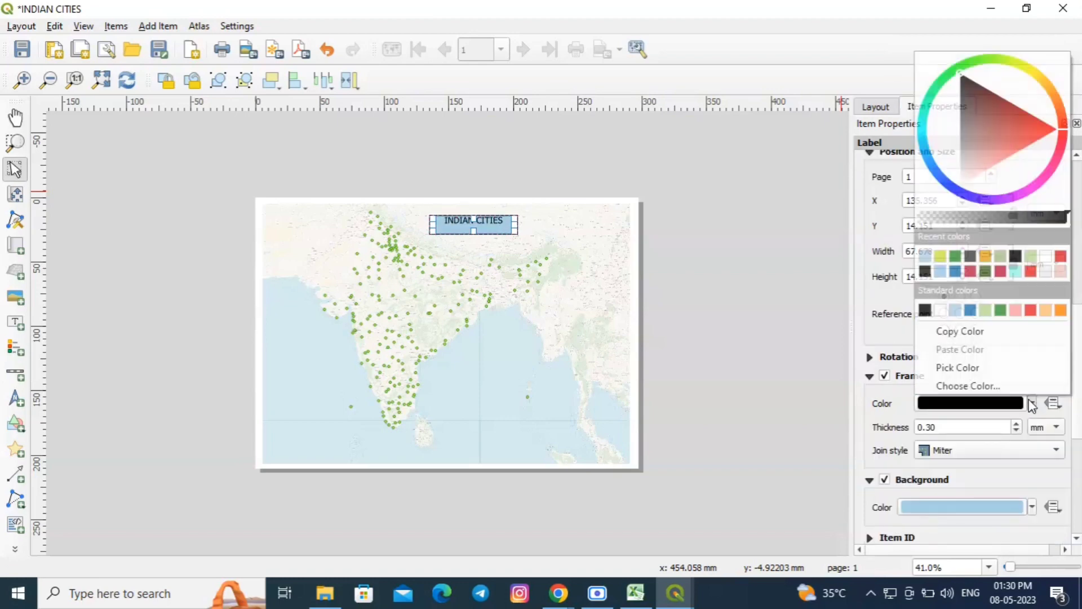
{"action": "left_click", "coordinate": [940, 256]}
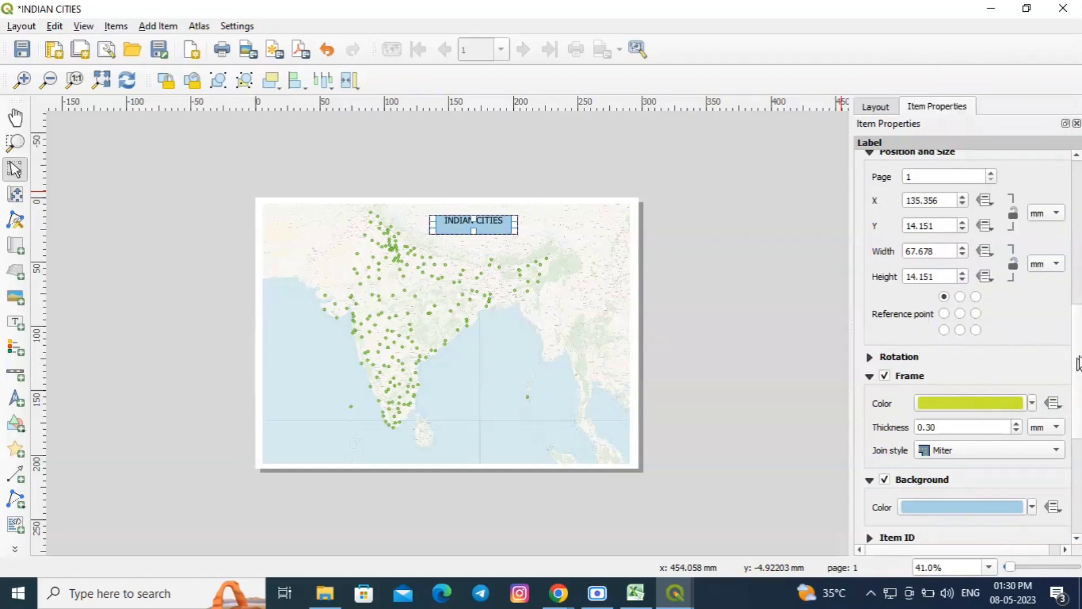
{"action": "scroll", "coordinate": [992, 394], "scroll_direction": "down", "scroll_amount": 5}
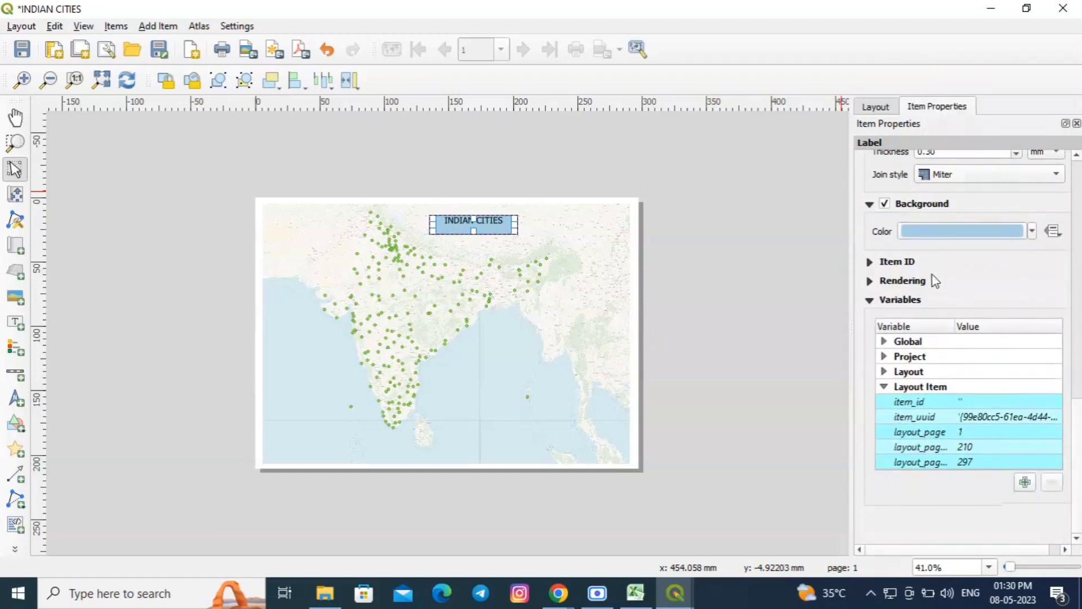
Add a tall, narrow north arrow in the upper-right corner of the map
{"action": "left_click", "coordinate": [150, 27]}
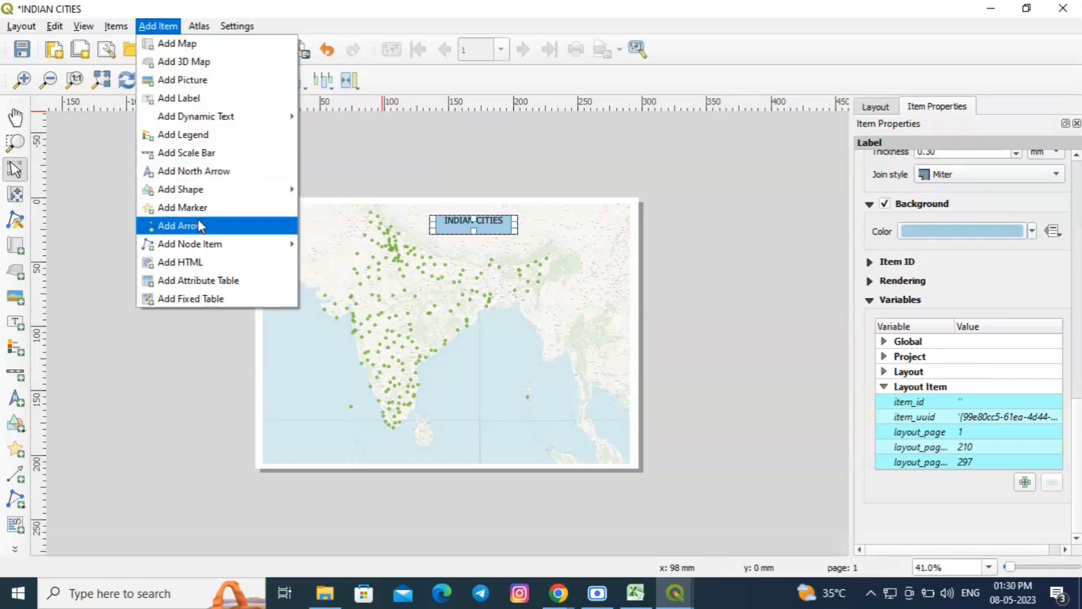
{"action": "left_click", "coordinate": [189, 171]}
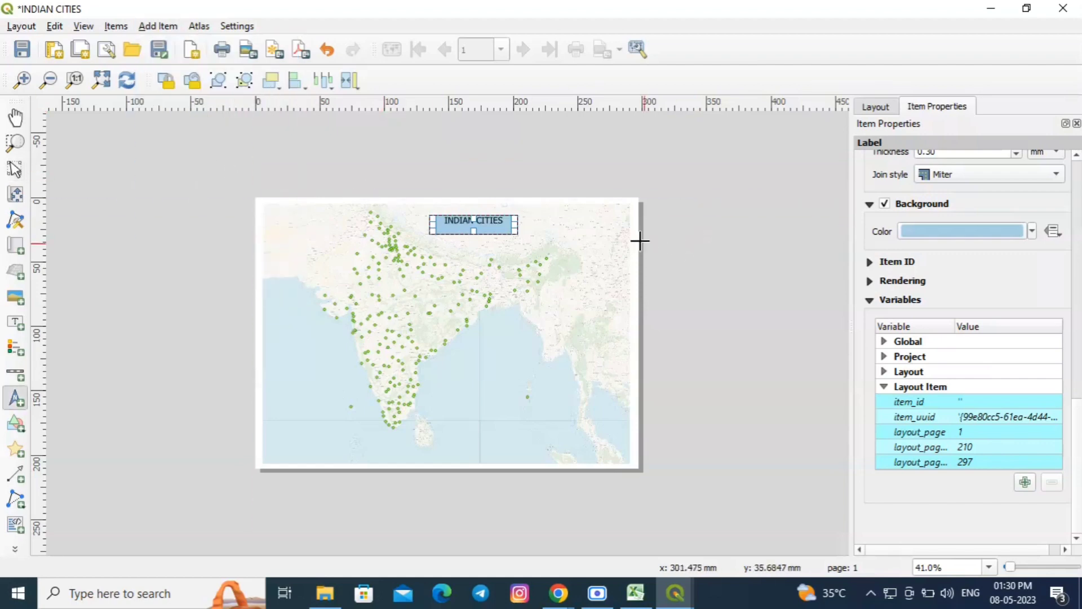
{"action": "left_click_drag", "start_coordinate": [588, 214], "coordinate": [623, 275]}
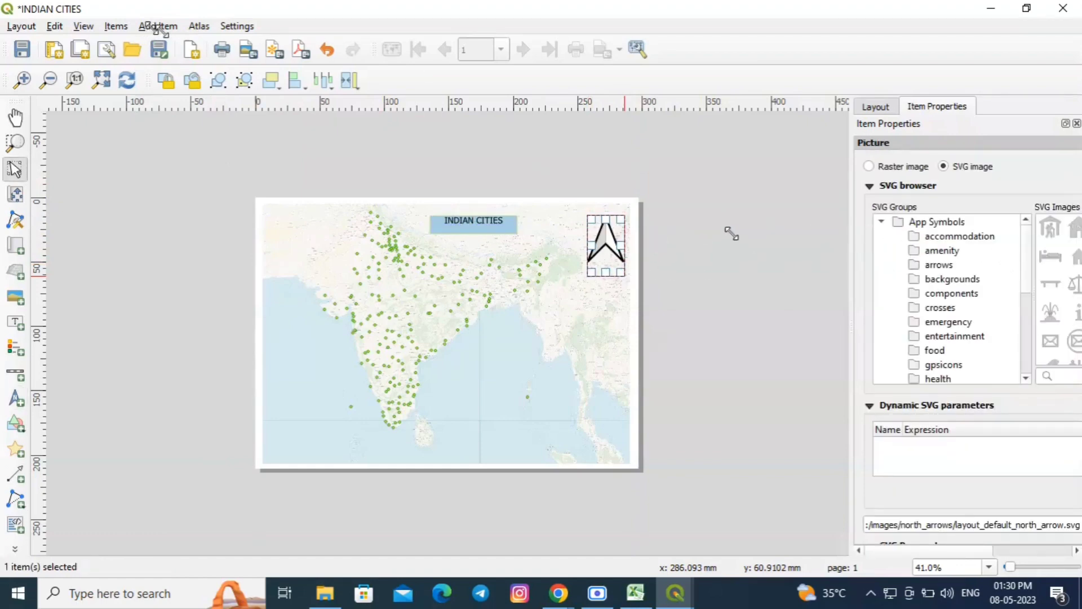
Change the north arrow's picture to the circled arrowhead symbol from the arrows SVG group
{"action": "right_click", "coordinate": [610, 236]}
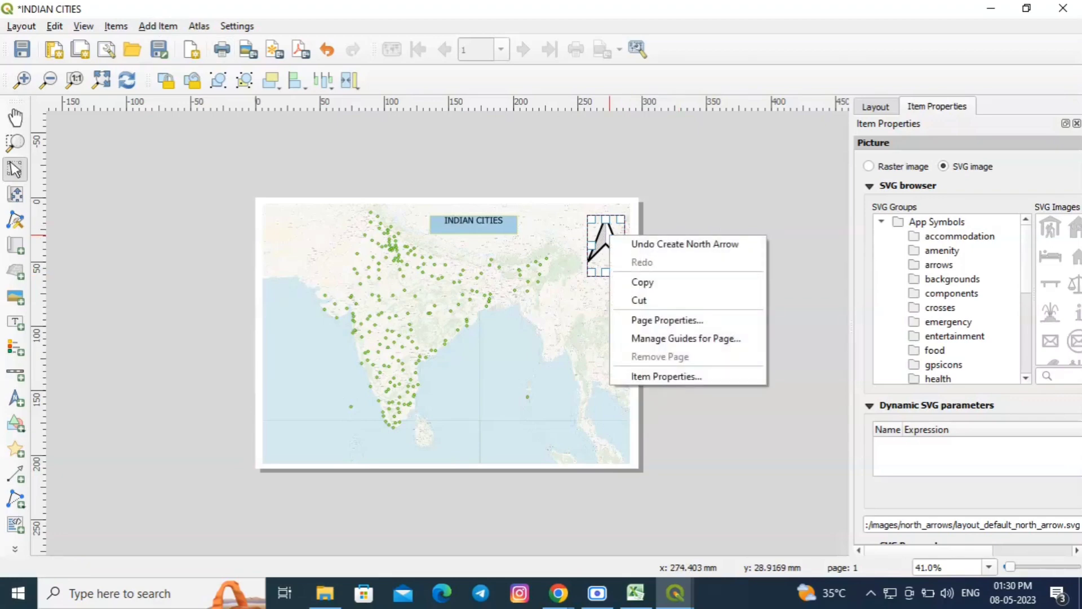
{"action": "left_click", "coordinate": [668, 376]}
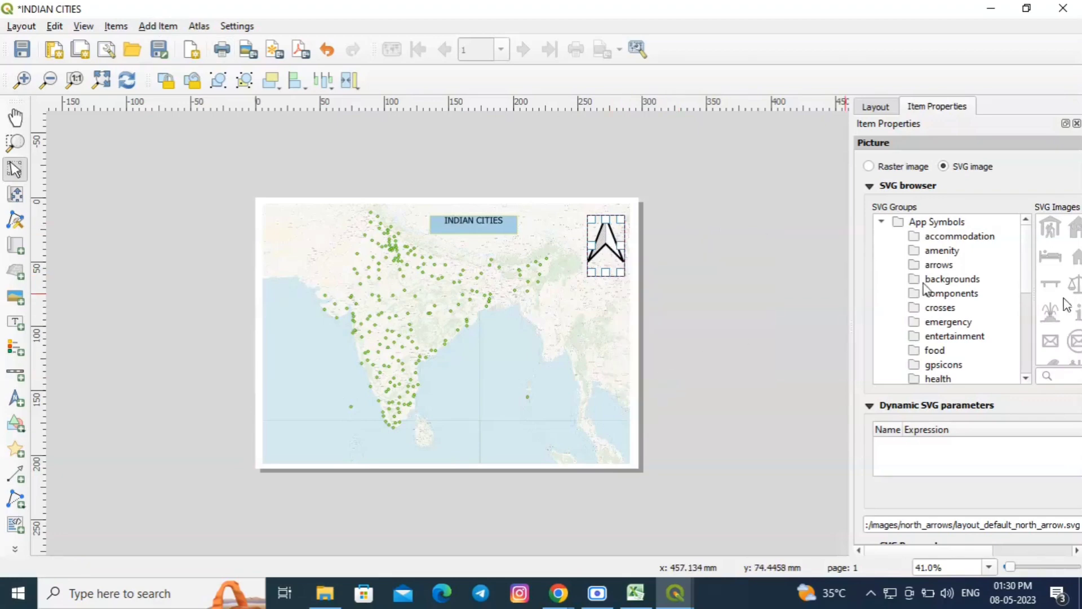
{"action": "scroll", "coordinate": [1026, 289], "scroll_direction": "down", "scroll_amount": 2}
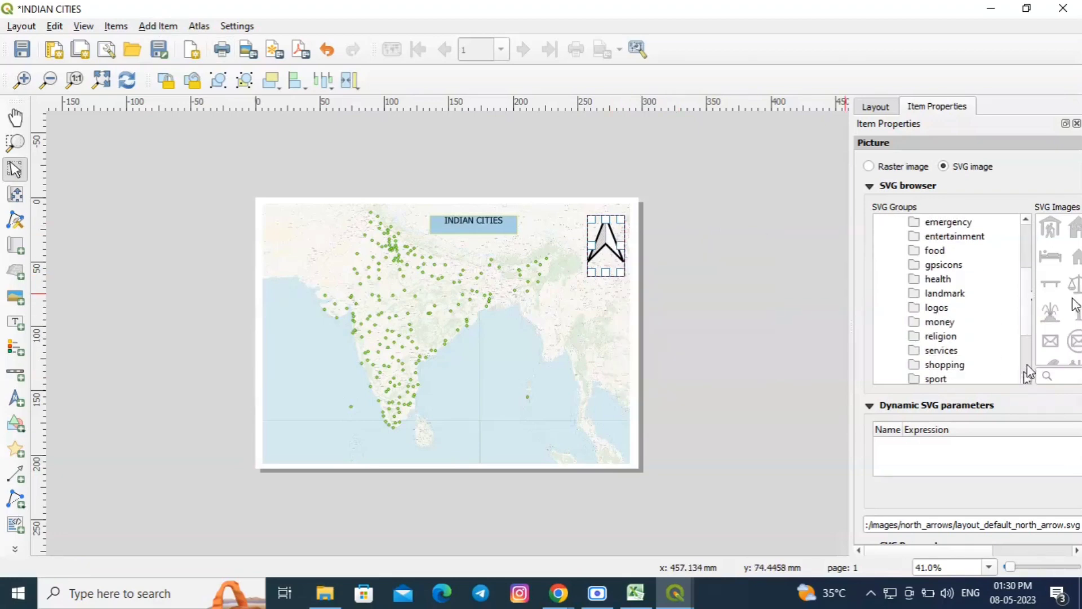
{"action": "scroll", "coordinate": [1024, 258], "scroll_direction": "up", "scroll_amount": 2}
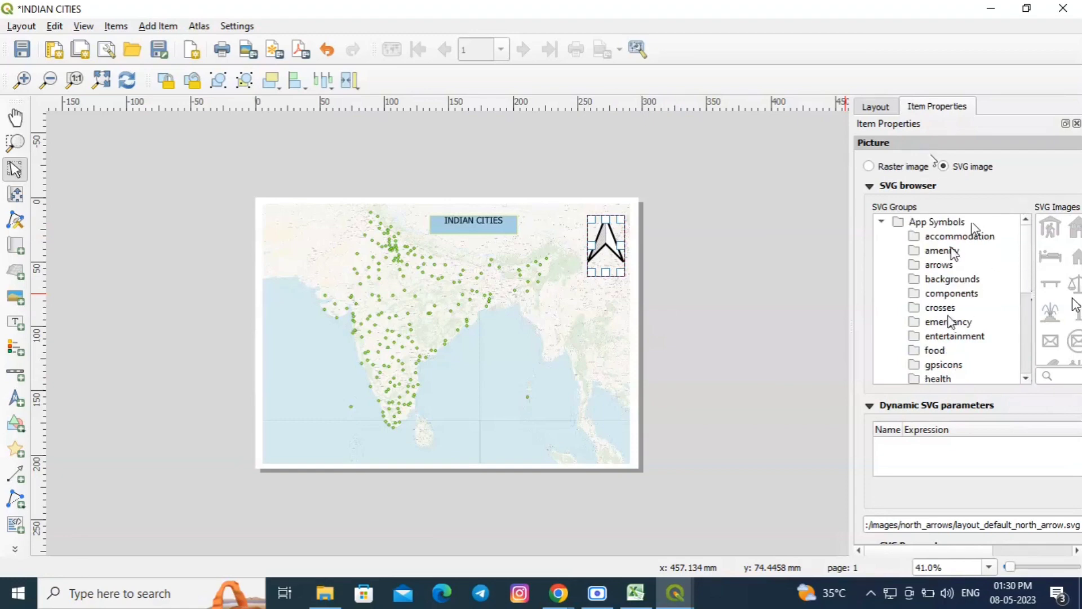
{"action": "left_click", "coordinate": [923, 265]}
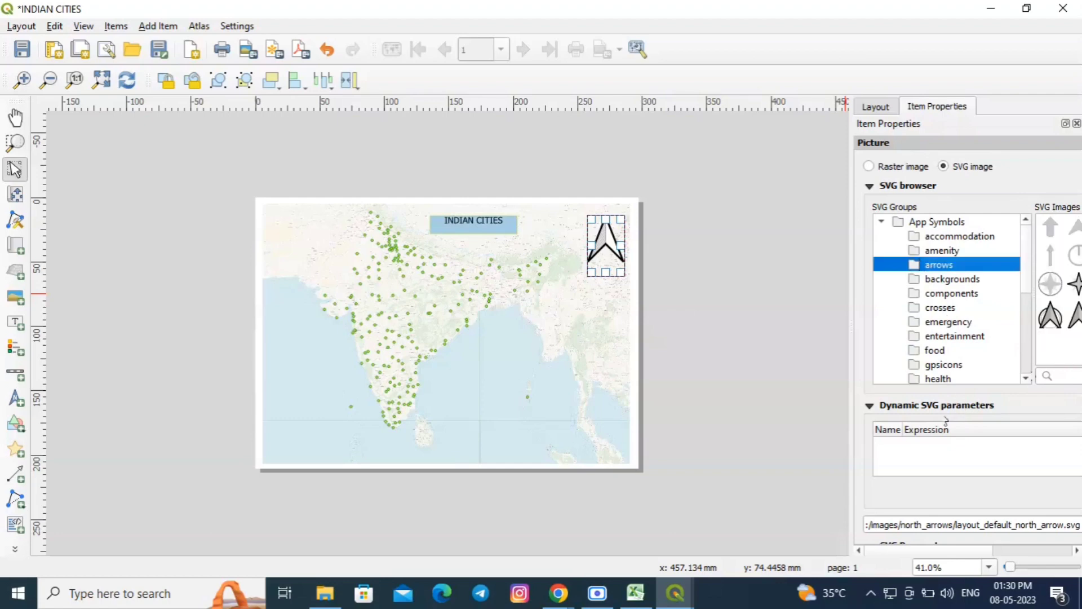
{"action": "left_click", "coordinate": [1055, 296]}
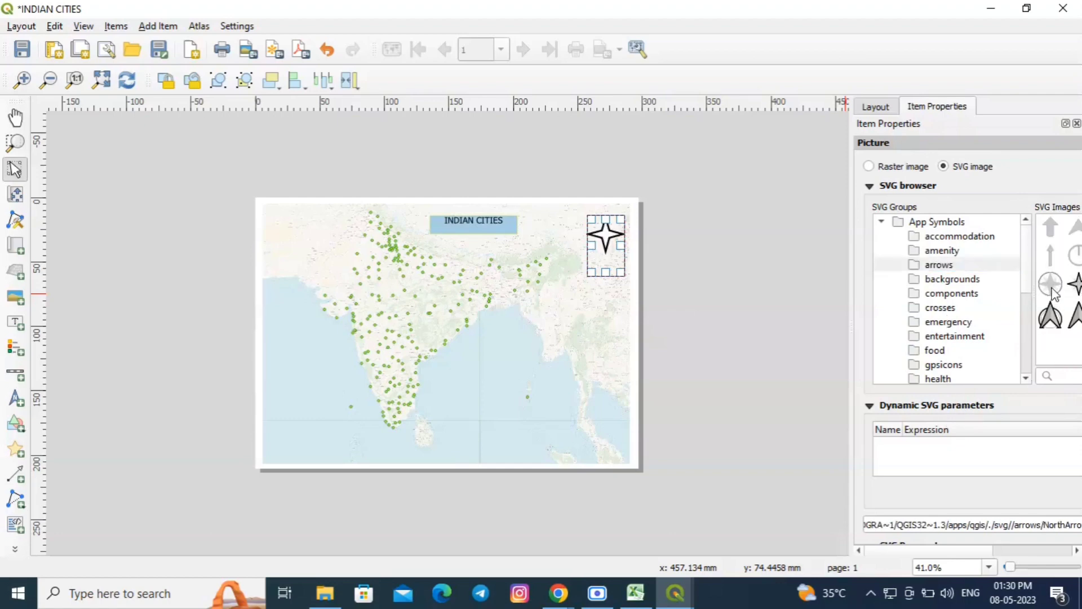
{"action": "left_click", "coordinate": [1051, 316]}
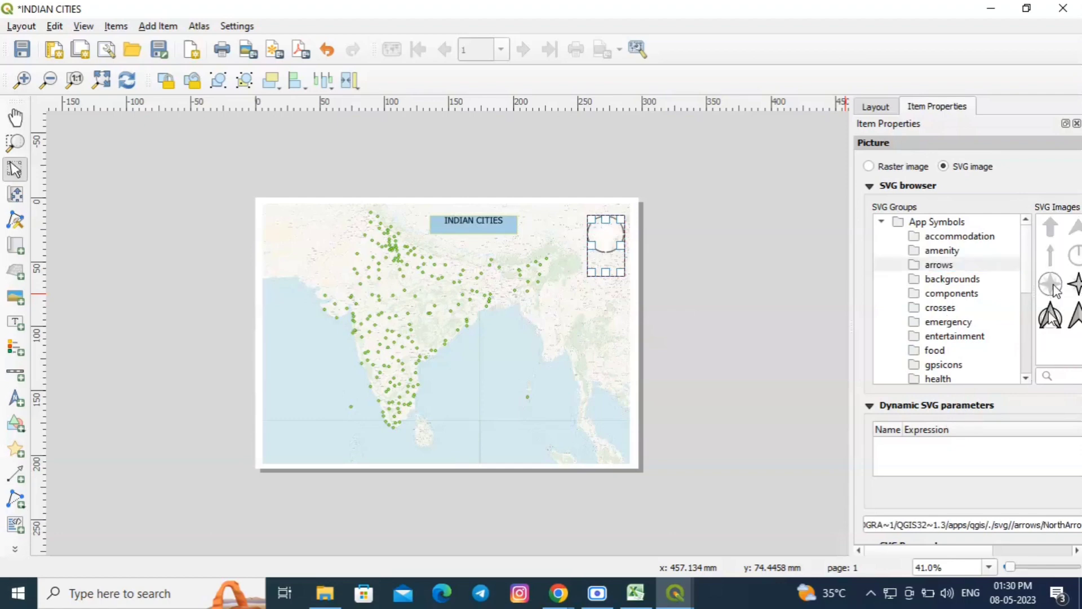
Add a legend in the lower-right part of the map, over the sea
{"action": "left_click", "coordinate": [168, 29]}
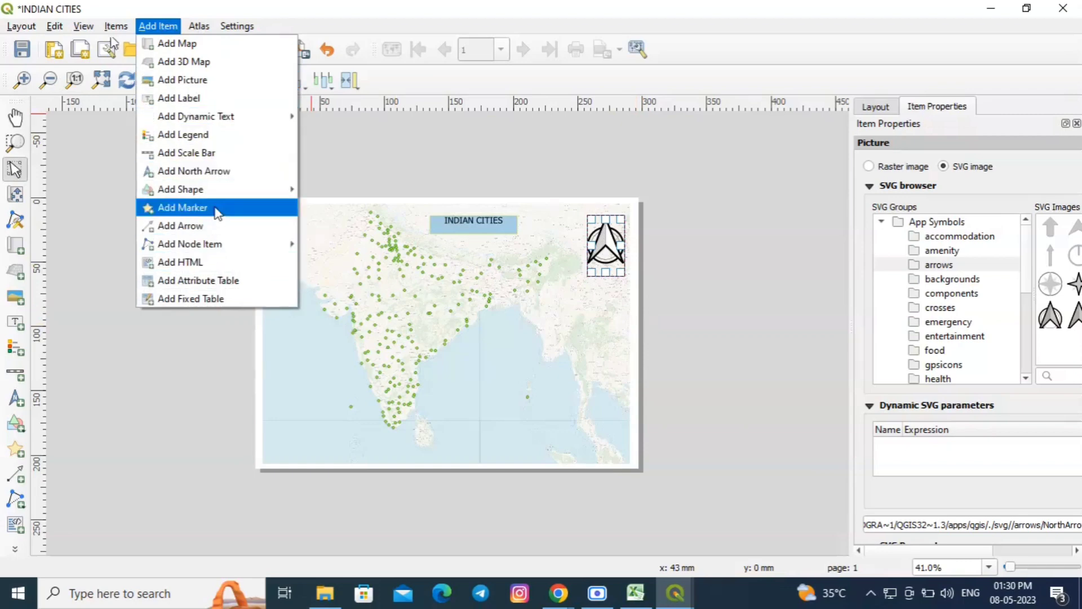
{"action": "left_click", "coordinate": [209, 138]}
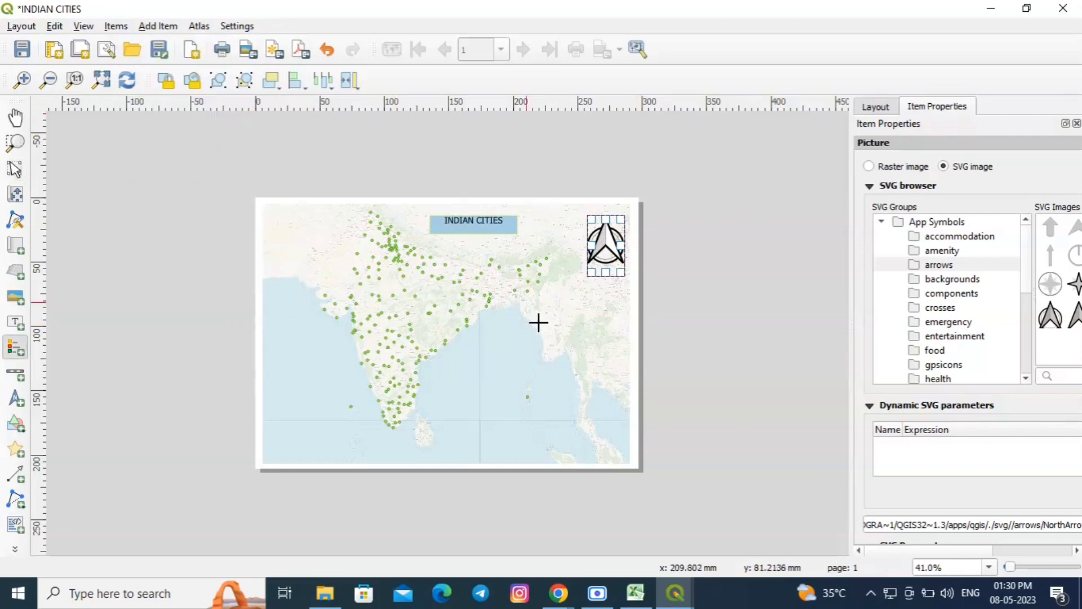
{"action": "left_click_drag", "start_coordinate": [518, 418], "coordinate": [614, 456]}
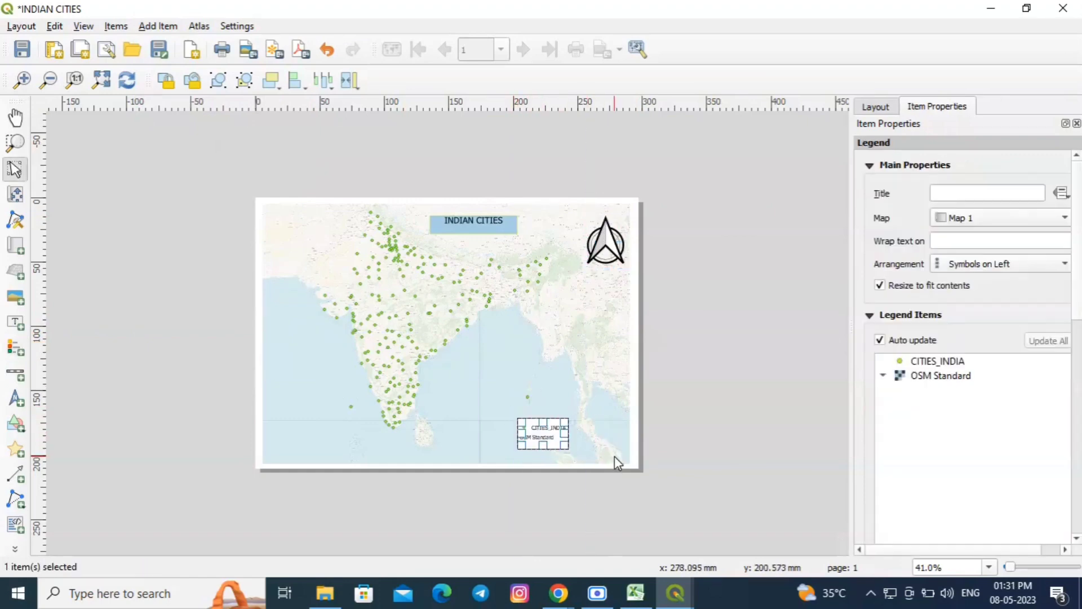
Turn off the legend's auto update and rename its OSM Standard entry to WORLD MAP
{"action": "right_click", "coordinate": [552, 434]}
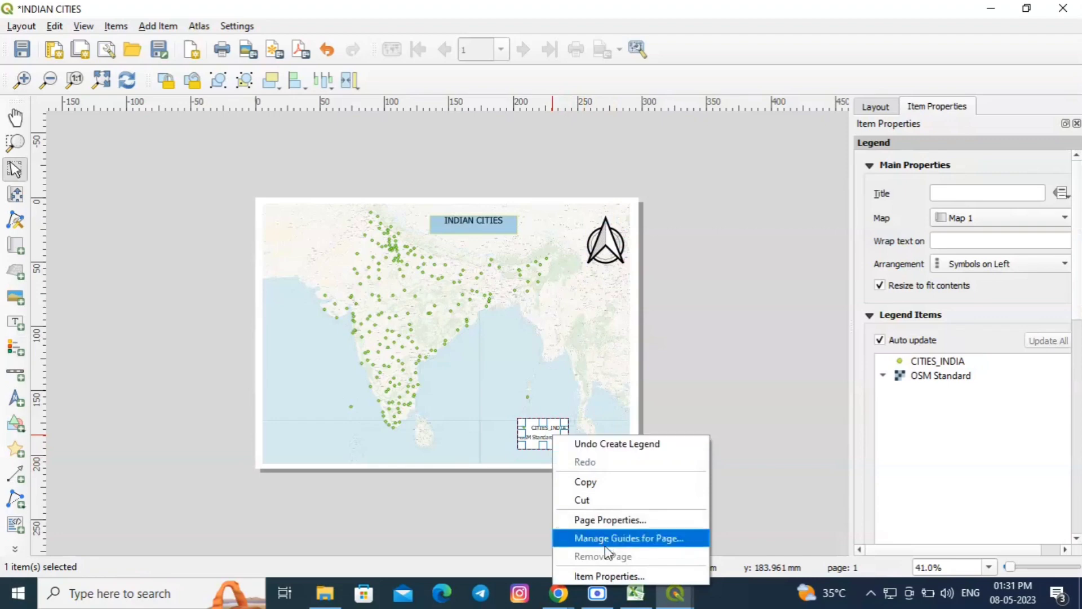
{"action": "left_click", "coordinate": [606, 575]}
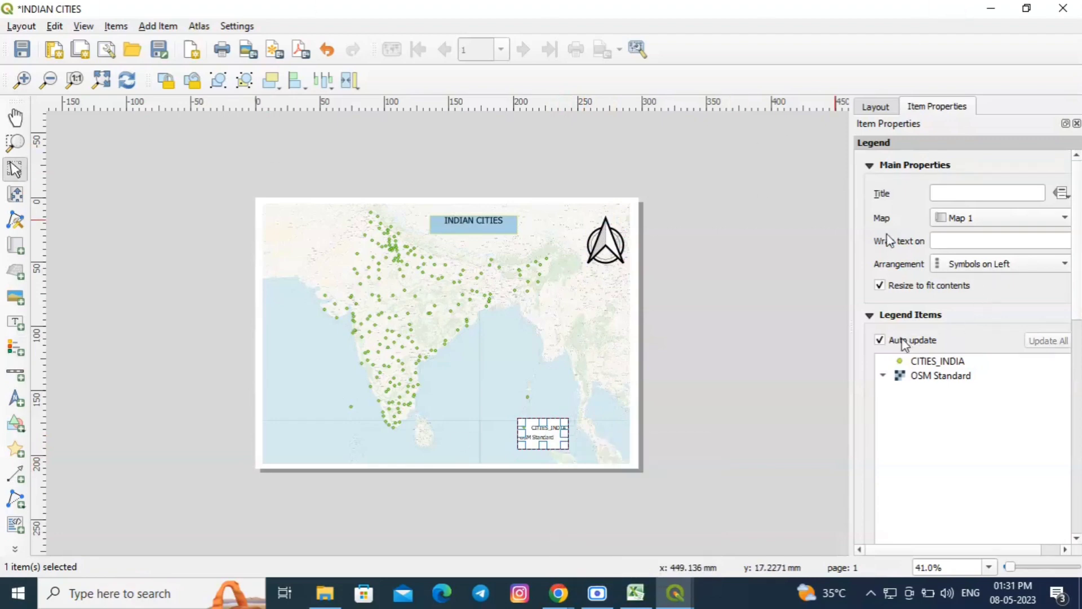
{"action": "left_click", "coordinate": [880, 340]}
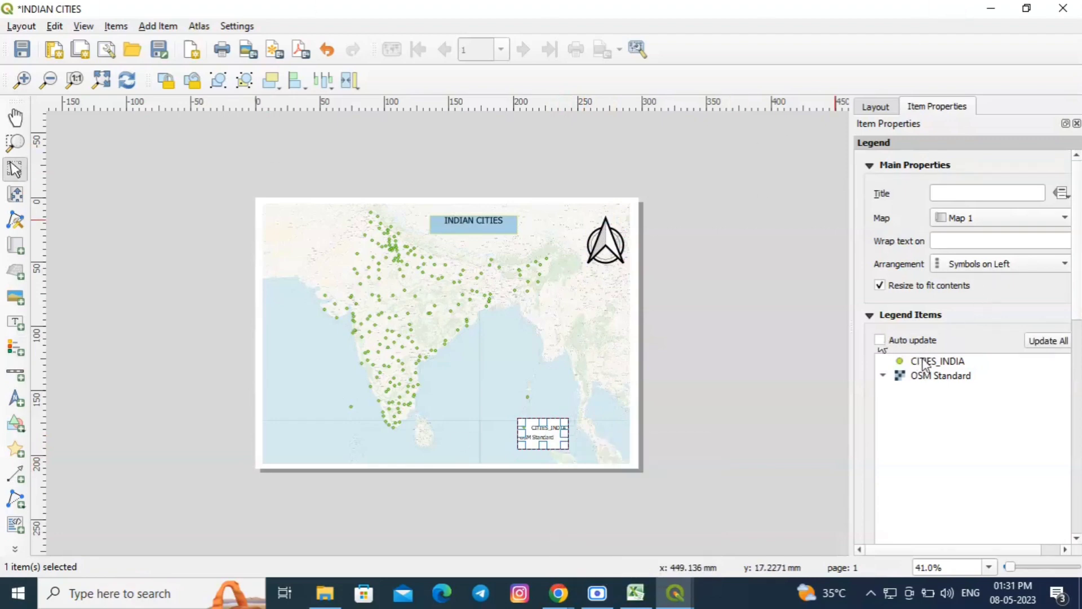
{"action": "double_click", "coordinate": [922, 377]}
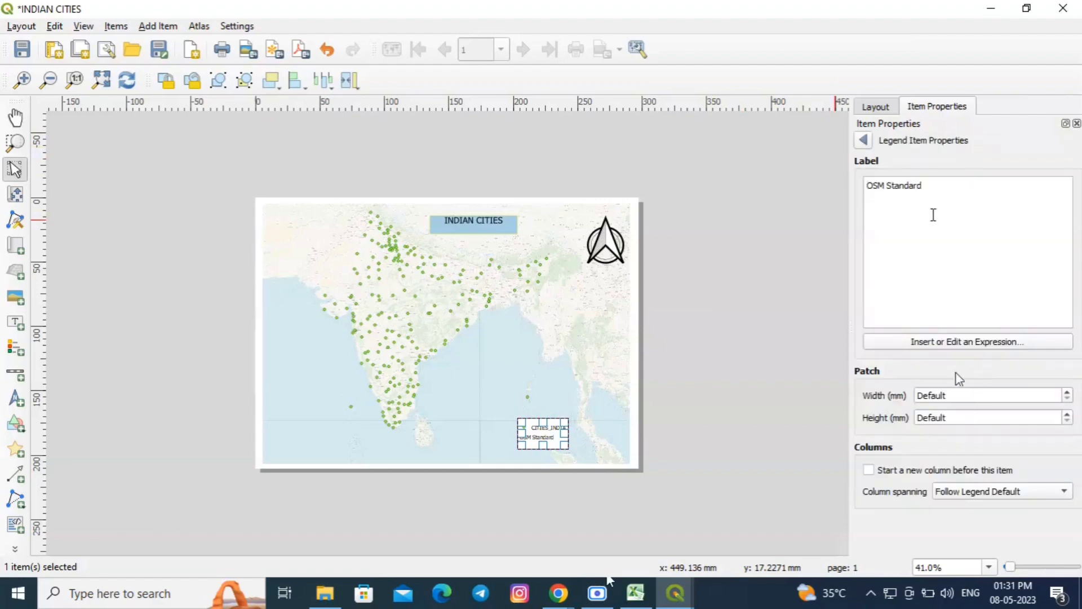
{"action": "left_click_drag", "start_coordinate": [927, 186], "coordinate": [827, 190]}
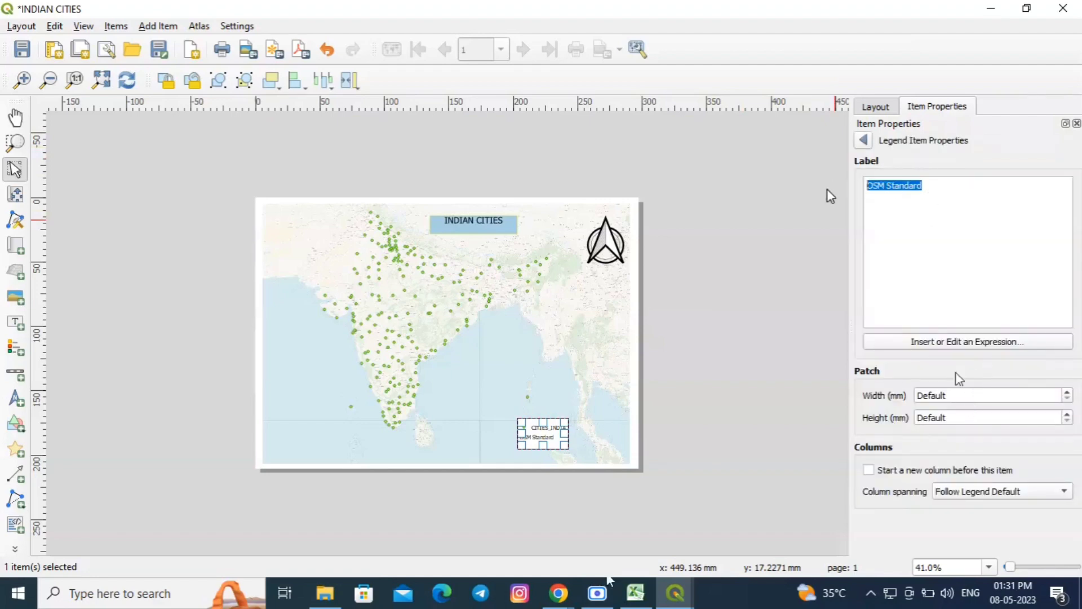
{"action": "type", "text": "WORLD "}
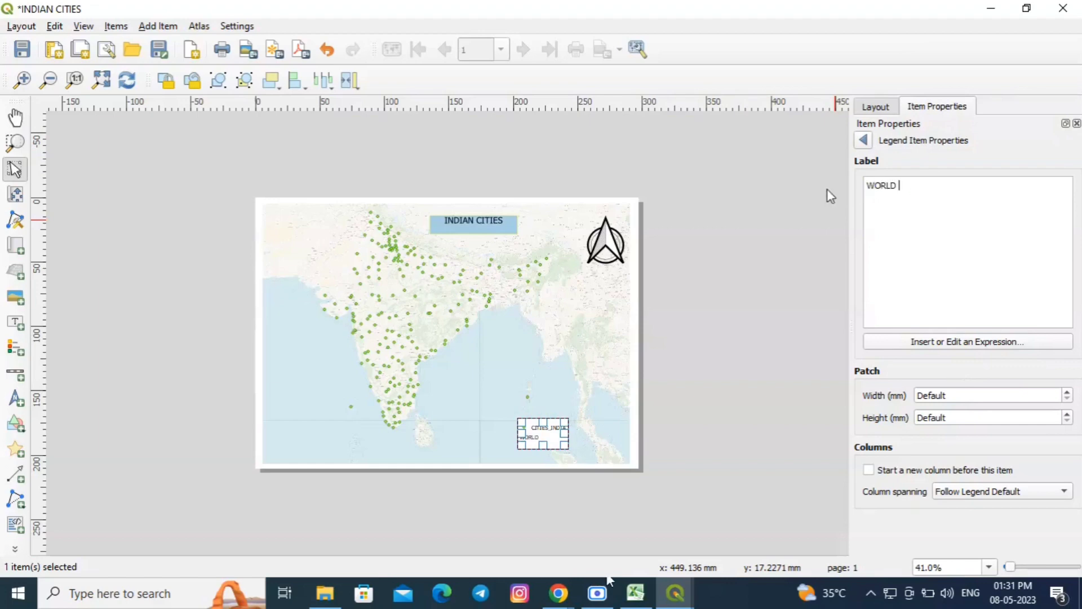
{"action": "type", "text": "MAP"}
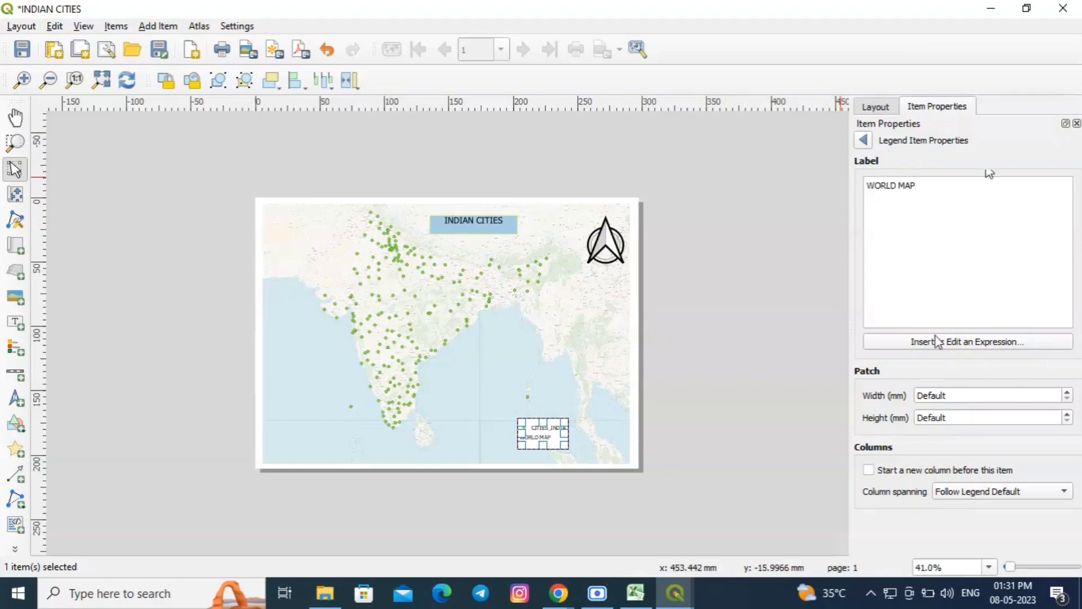
Hide the WORLD MAP entry in the legend and stretch the legend box eastward across the sea
{"action": "left_click", "coordinate": [863, 140]}
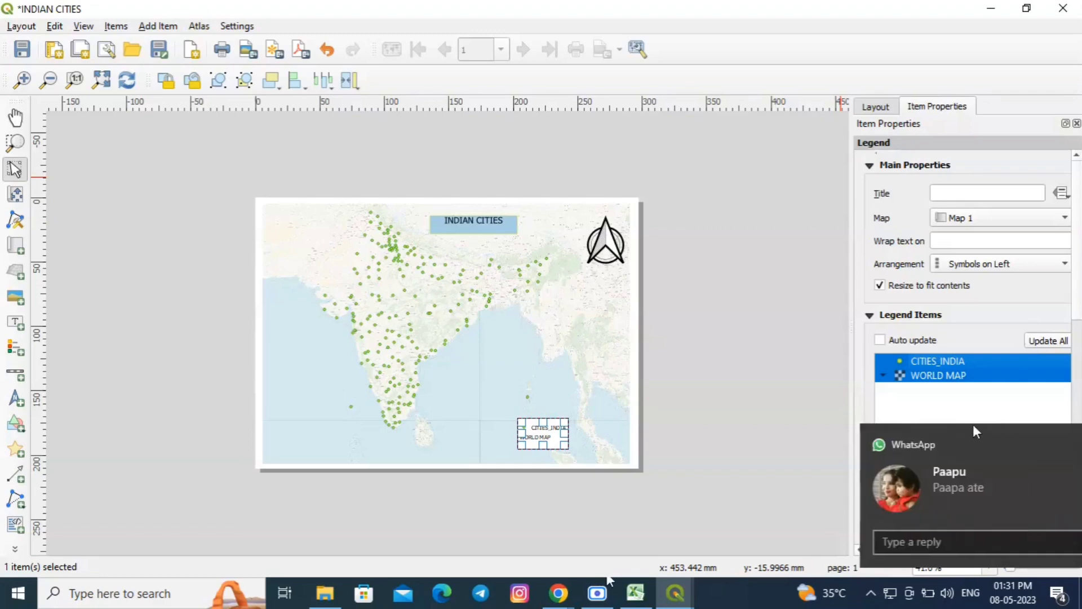
{"action": "left_click", "coordinate": [1048, 443]}
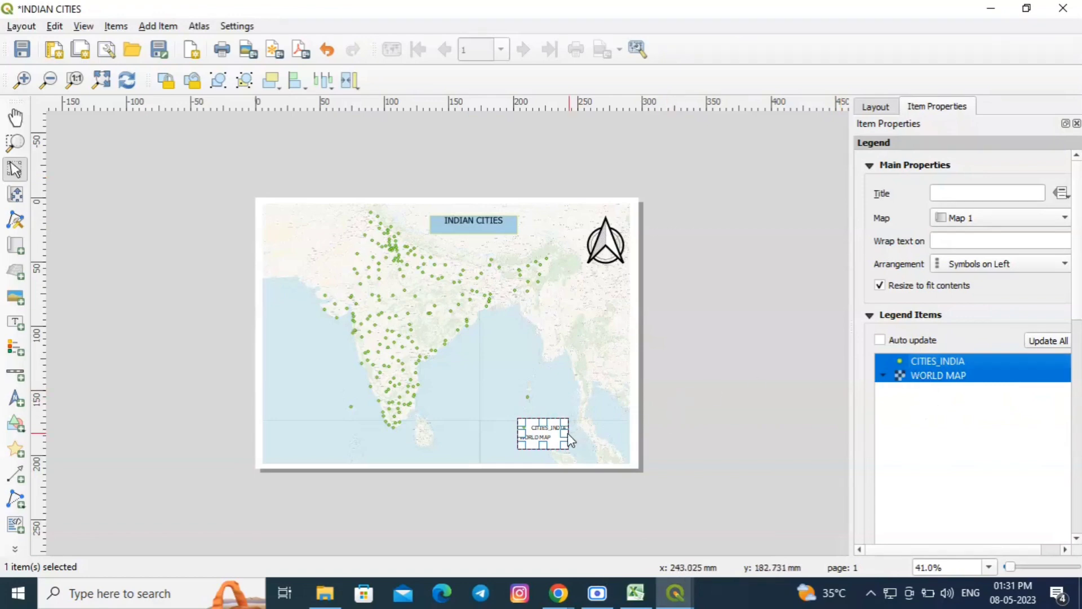
{"action": "left_click_drag", "start_coordinate": [568, 433], "coordinate": [610, 434]}
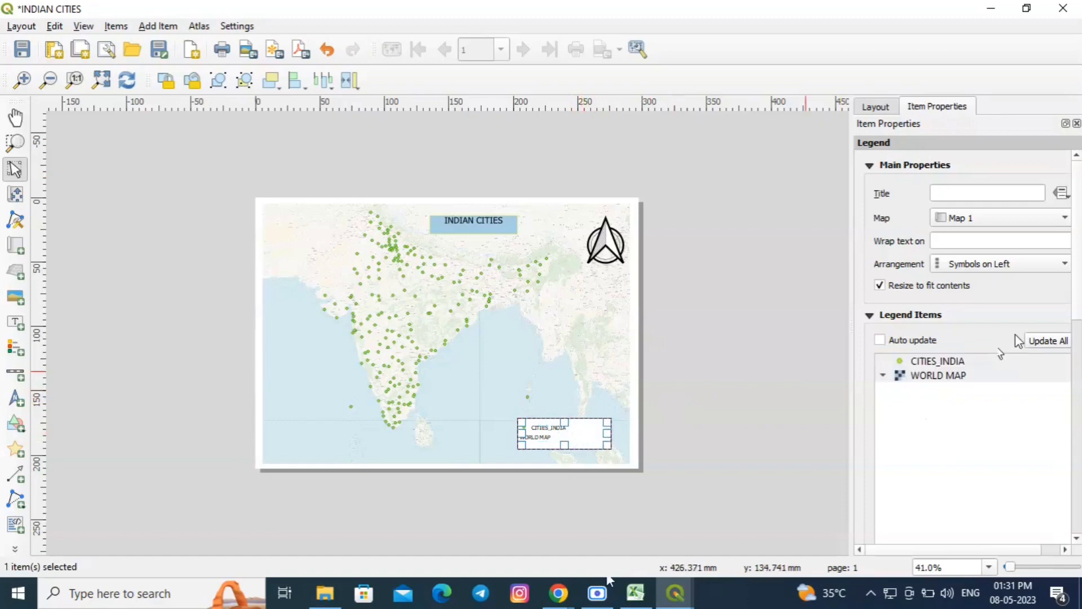
{"action": "left_click", "coordinate": [910, 372]}
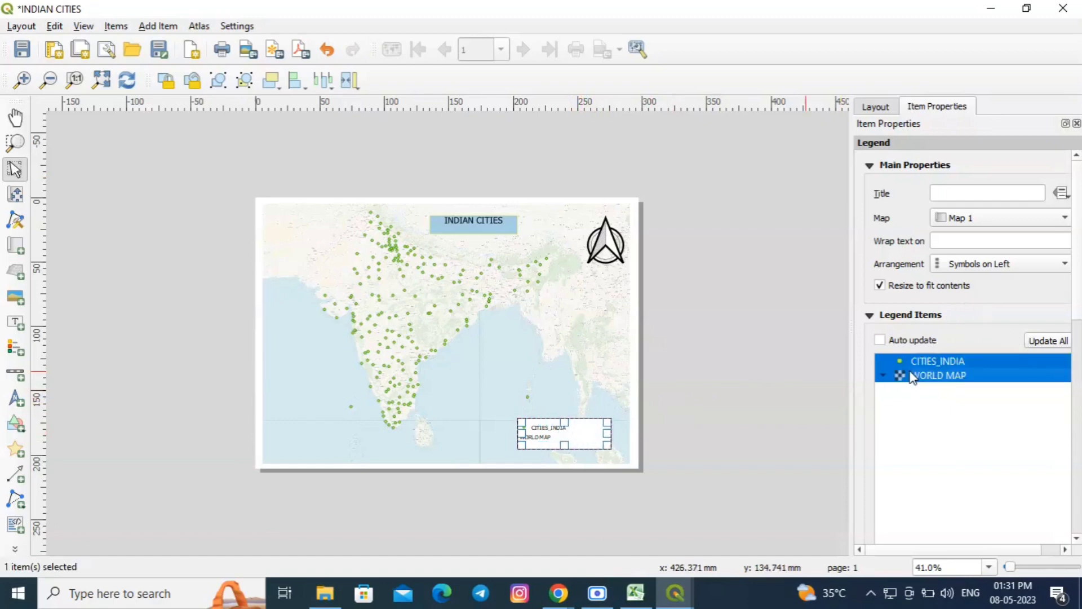
{"action": "right_click", "coordinate": [917, 372]}
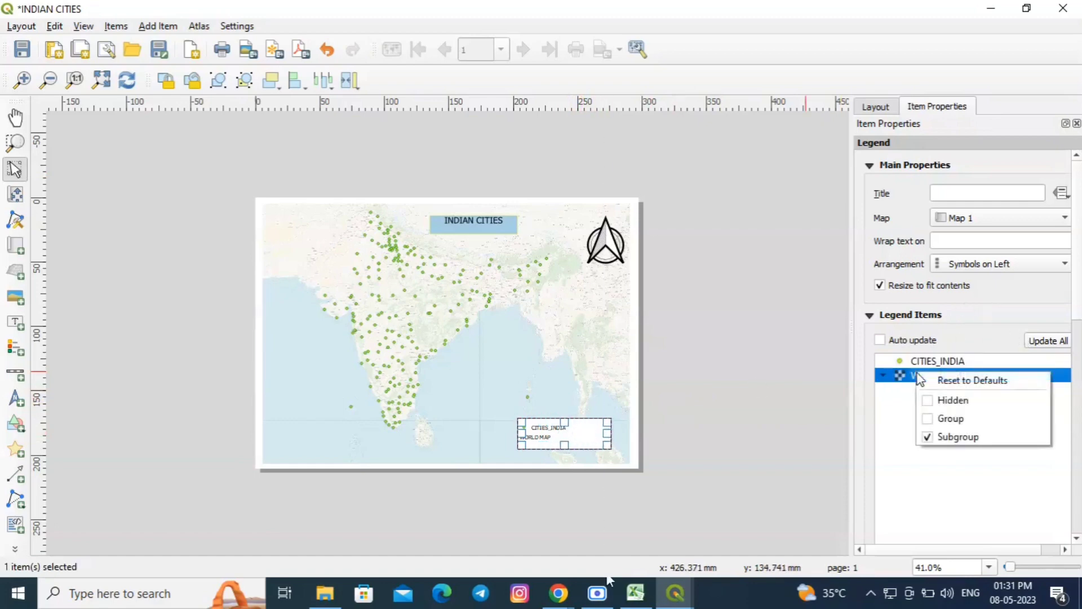
{"action": "left_click", "coordinate": [934, 401]}
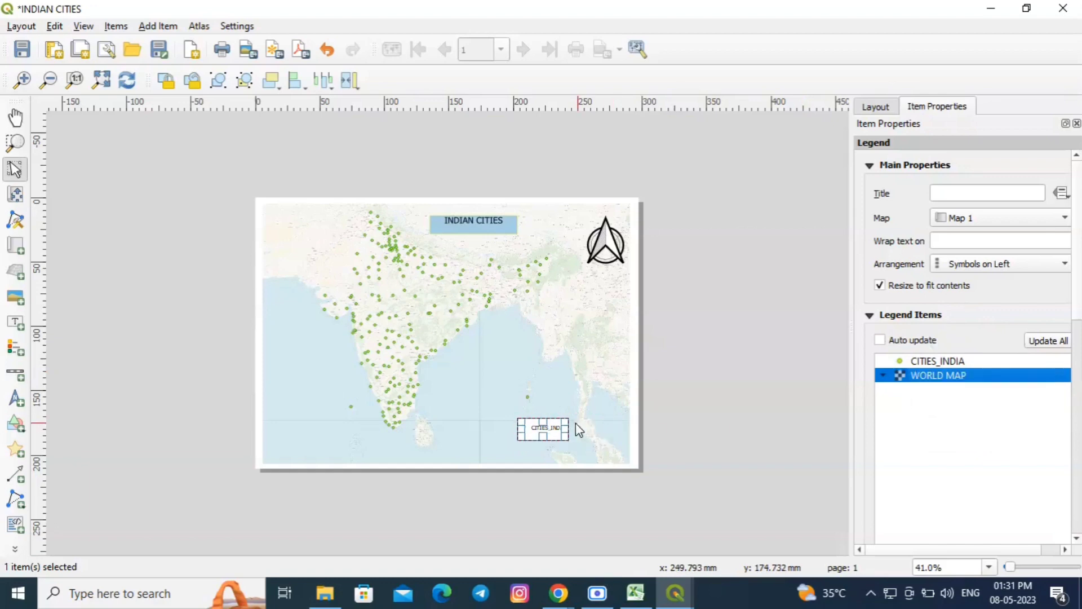
{"action": "left_click_drag", "start_coordinate": [568, 430], "coordinate": [608, 431]}
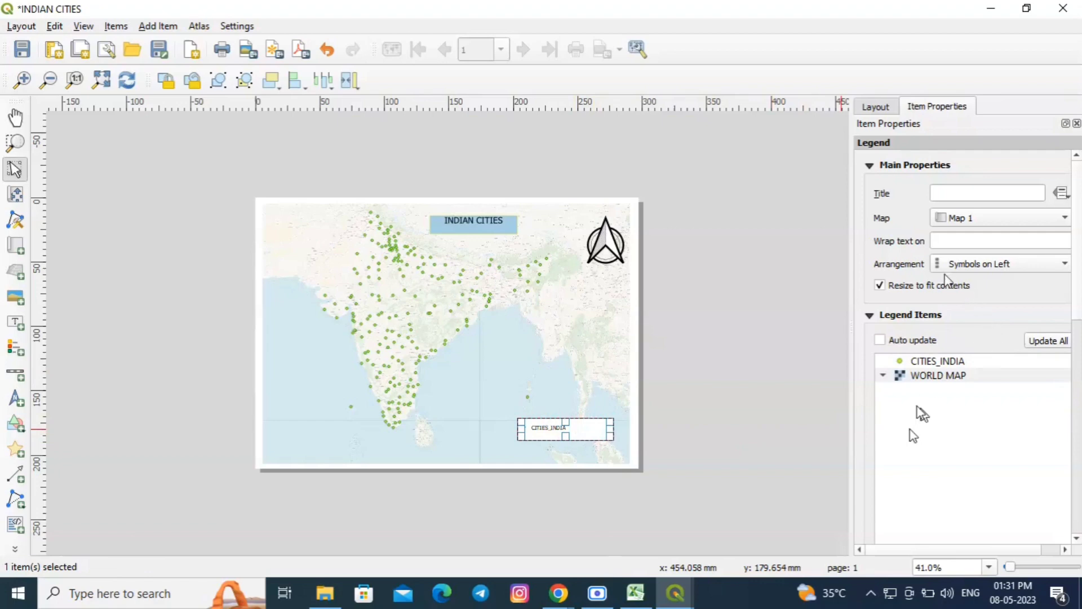
Give the legend the title LEGEND and look through its remaining item properties
{"action": "left_click", "coordinate": [1013, 192]}
{"action": "type", "text": "LEGEND"}
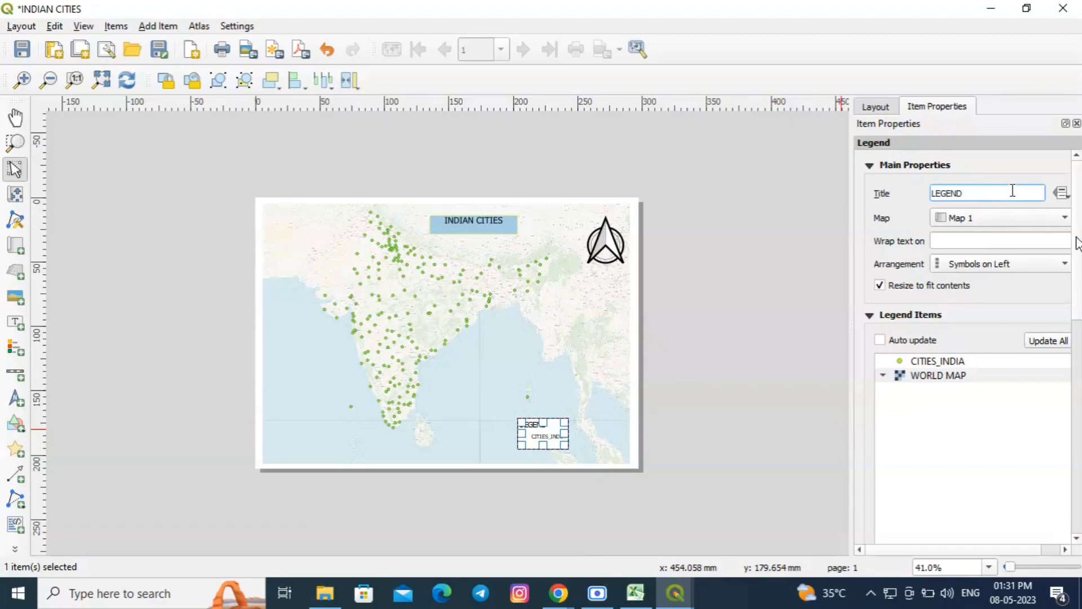
{"action": "scroll", "coordinate": [1078, 303], "scroll_direction": "down", "scroll_amount": 12}
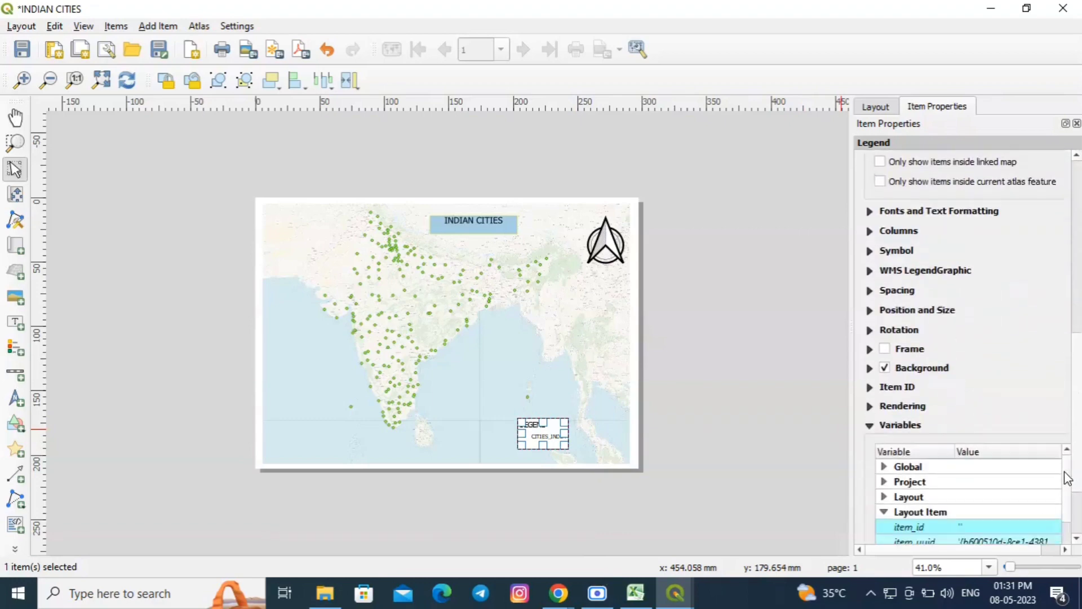
{"action": "scroll", "coordinate": [1076, 366], "scroll_direction": "down", "scroll_amount": 3}
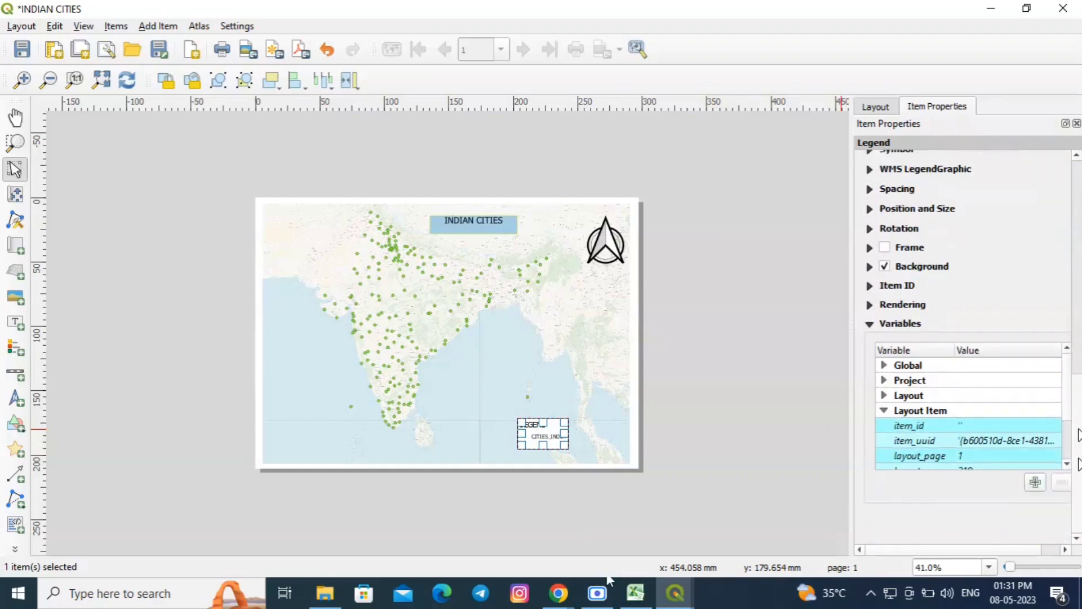
{"action": "scroll", "coordinate": [1077, 366], "scroll_direction": "up", "scroll_amount": 12}
{"action": "scroll", "coordinate": [973, 347], "scroll_direction": "up", "scroll_amount": 2}
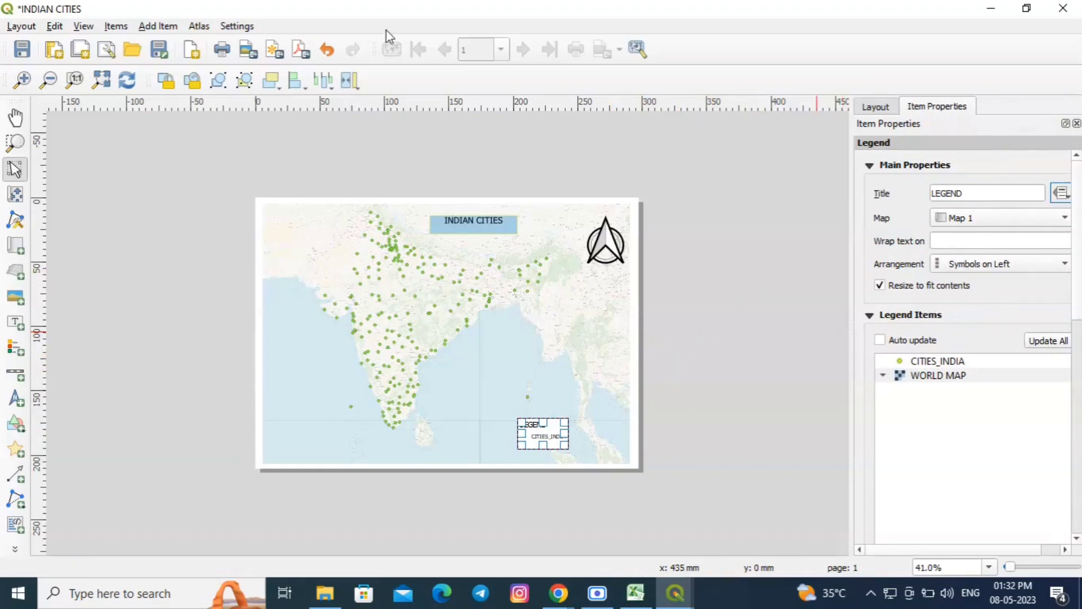
Add a scale bar in the lower-left corner of the map and bring up its item properties
{"action": "left_click", "coordinate": [158, 26]}
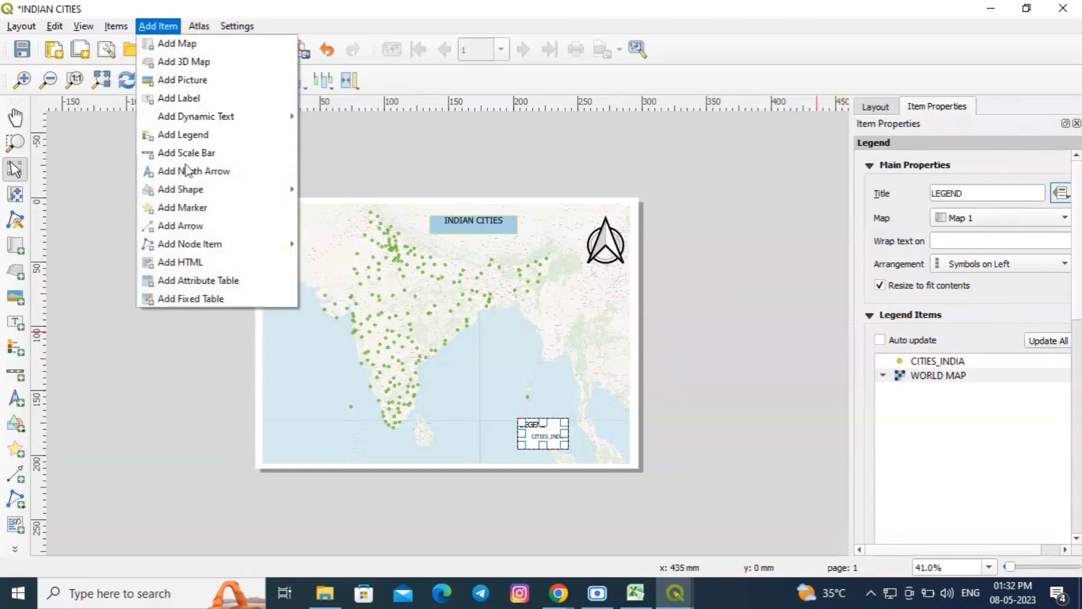
{"action": "left_click", "coordinate": [220, 152]}
{"action": "left_click_drag", "start_coordinate": [283, 433], "coordinate": [408, 457]}
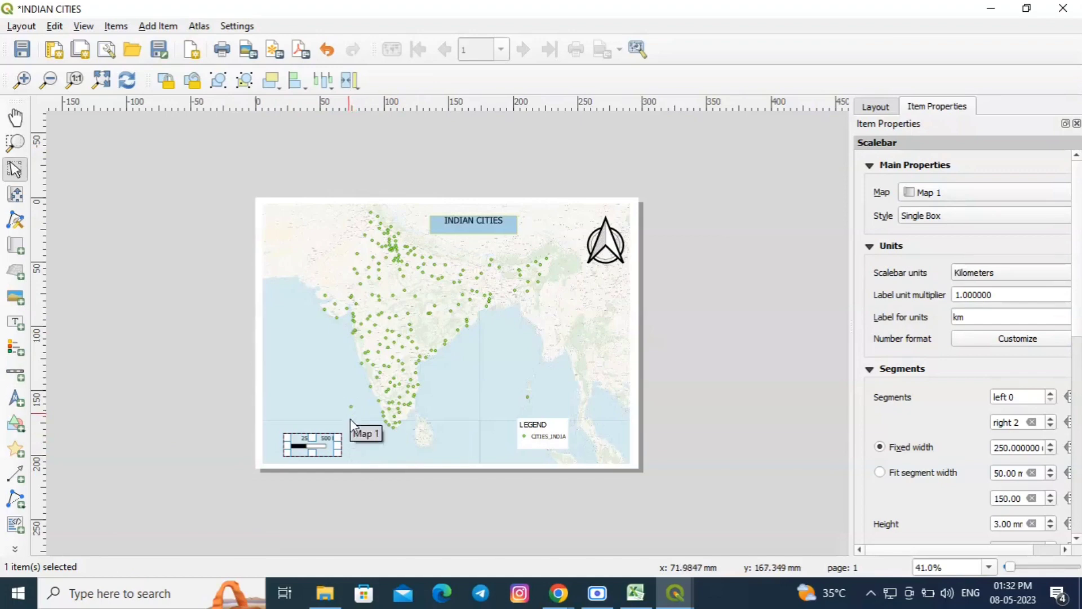
{"action": "right_click", "coordinate": [336, 454]}
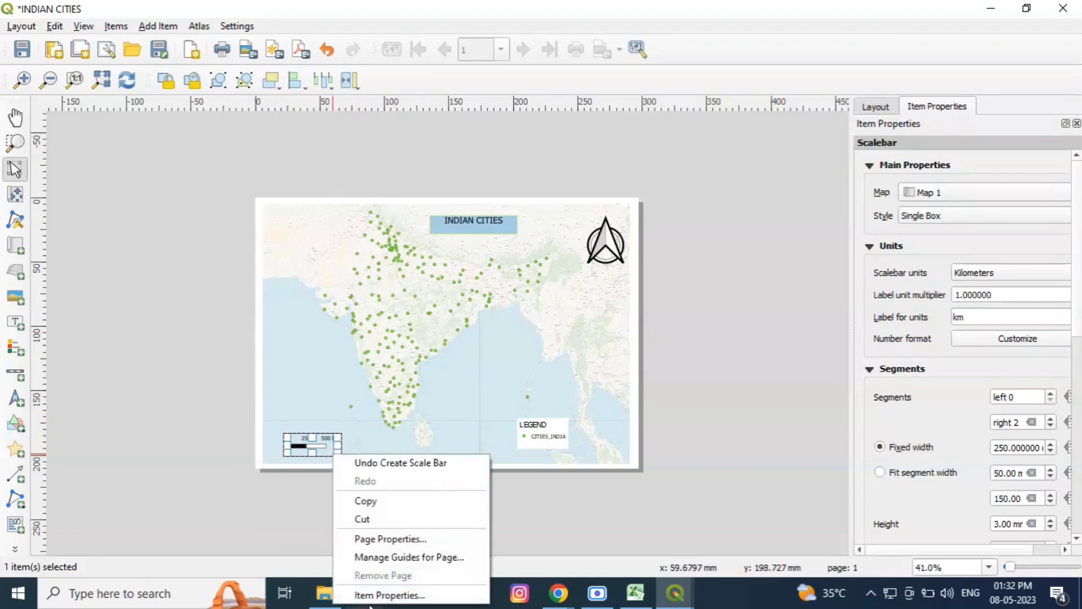
{"action": "left_click", "coordinate": [372, 596]}
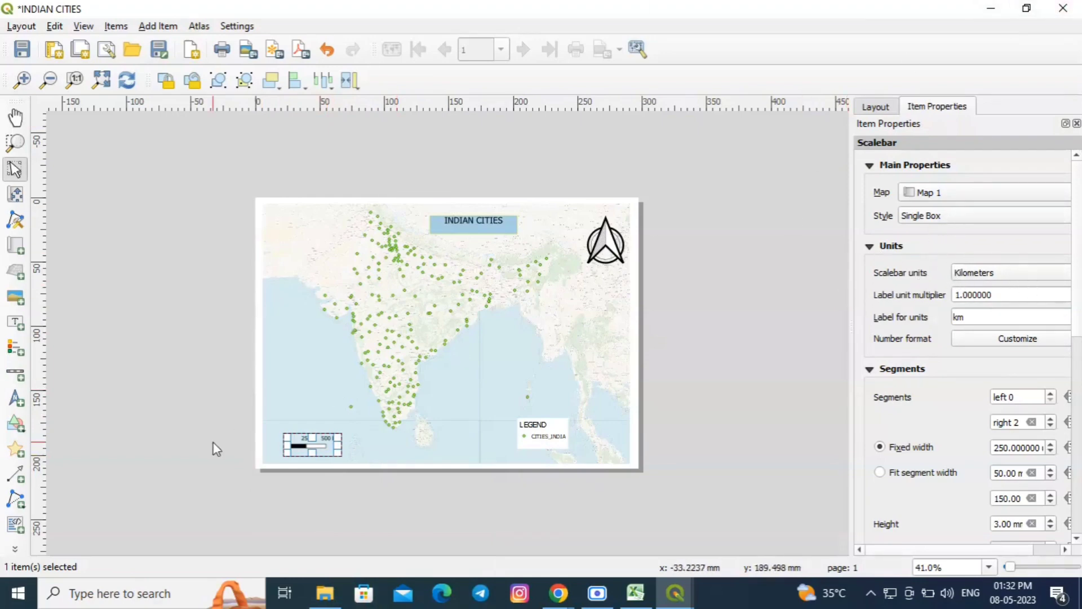
{"action": "right_click", "coordinate": [328, 450]}
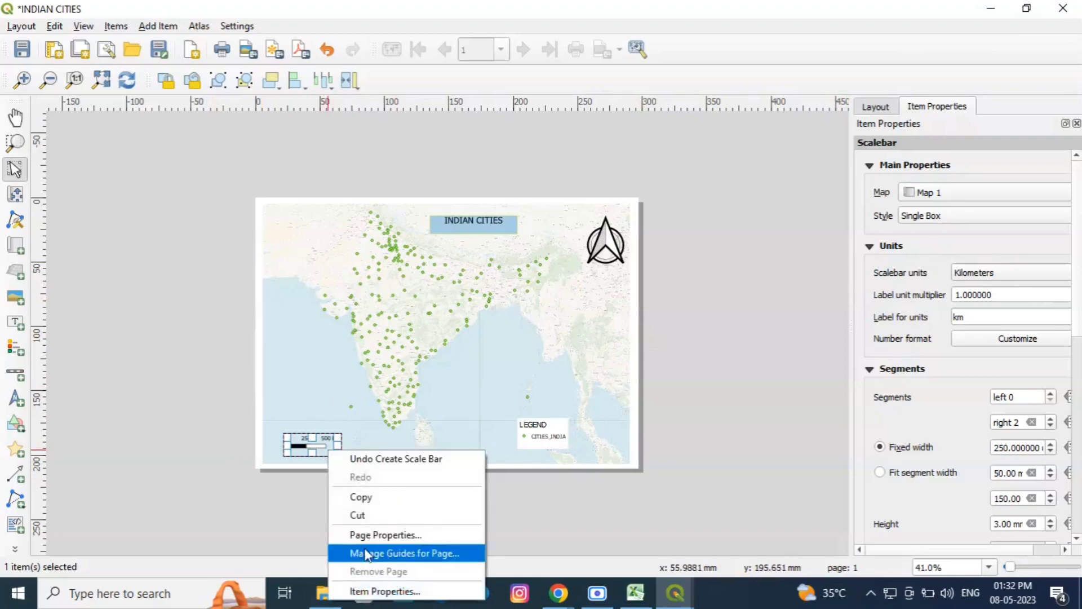
{"action": "left_click", "coordinate": [373, 592]}
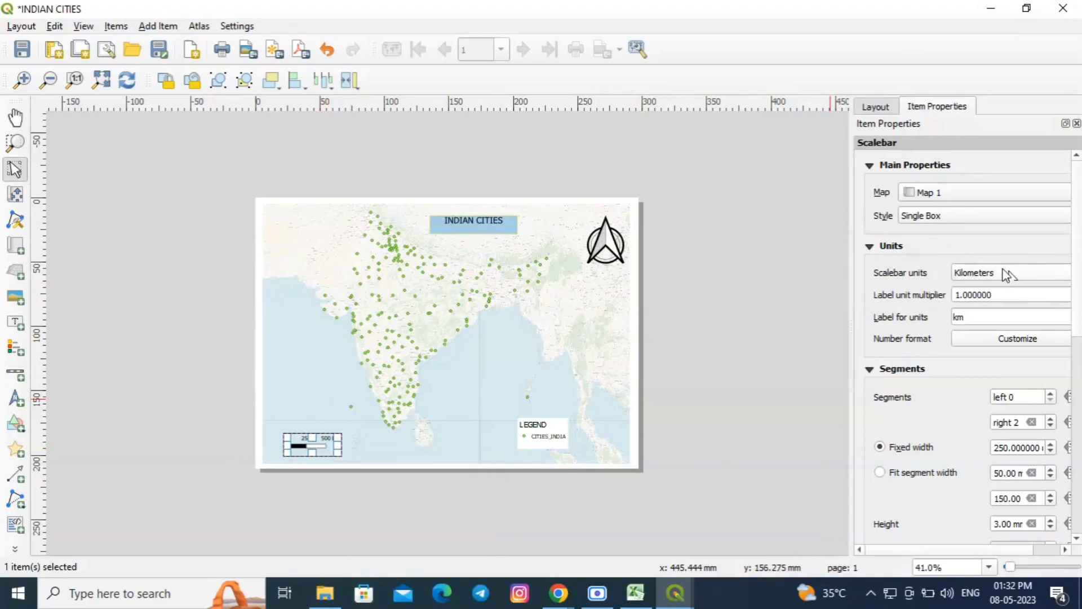
Give the scale bar a light blue background and a frame, and expand its display settings
{"action": "scroll", "coordinate": [1056, 374], "scroll_direction": "down", "scroll_amount": 10}
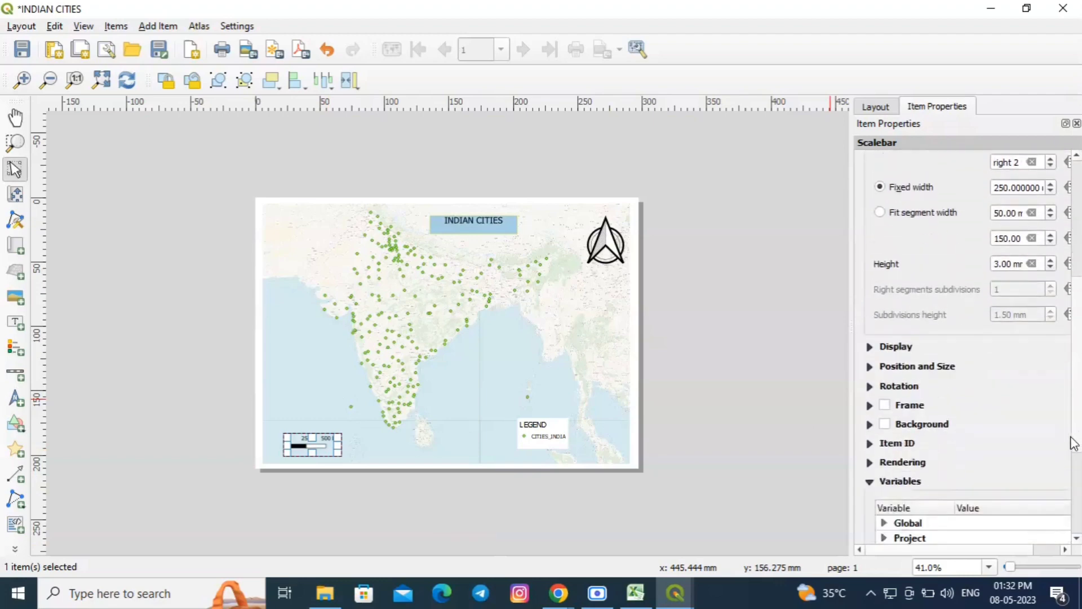
{"action": "scroll", "coordinate": [1067, 491], "scroll_direction": "down", "scroll_amount": 1}
{"action": "scroll", "coordinate": [1063, 510], "scroll_direction": "up", "scroll_amount": 2}
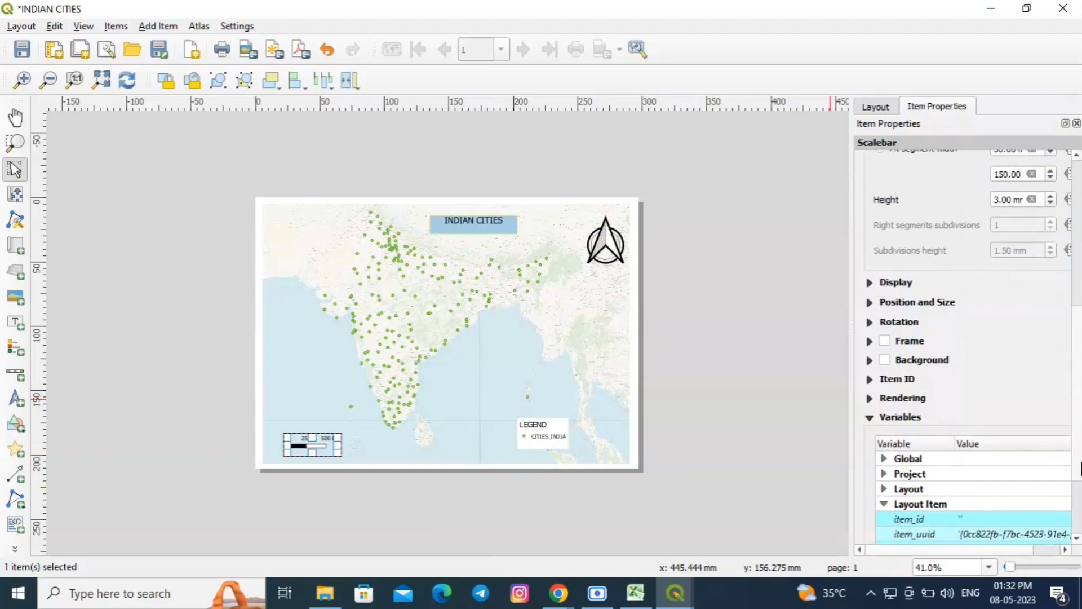
{"action": "left_click", "coordinate": [897, 366]}
{"action": "left_click", "coordinate": [1053, 388]}
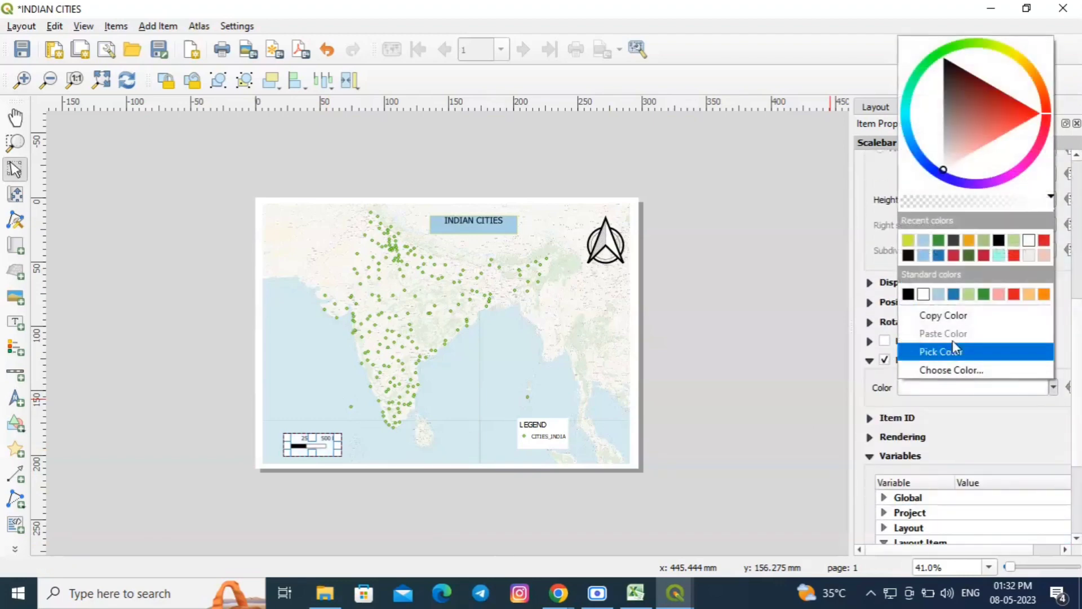
{"action": "left_click", "coordinate": [929, 242]}
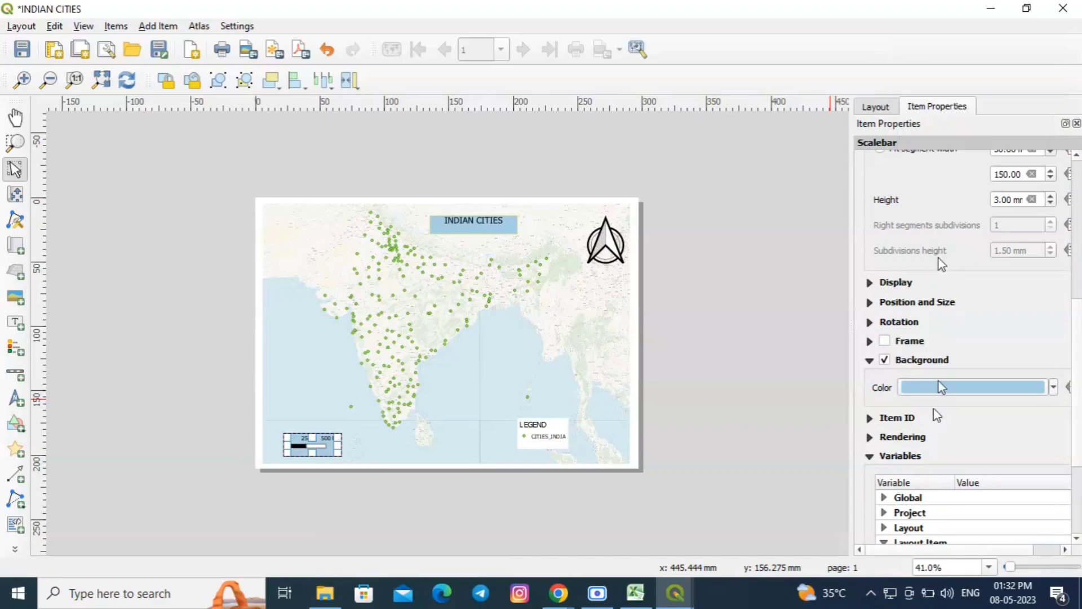
{"action": "left_click", "coordinate": [885, 341]}
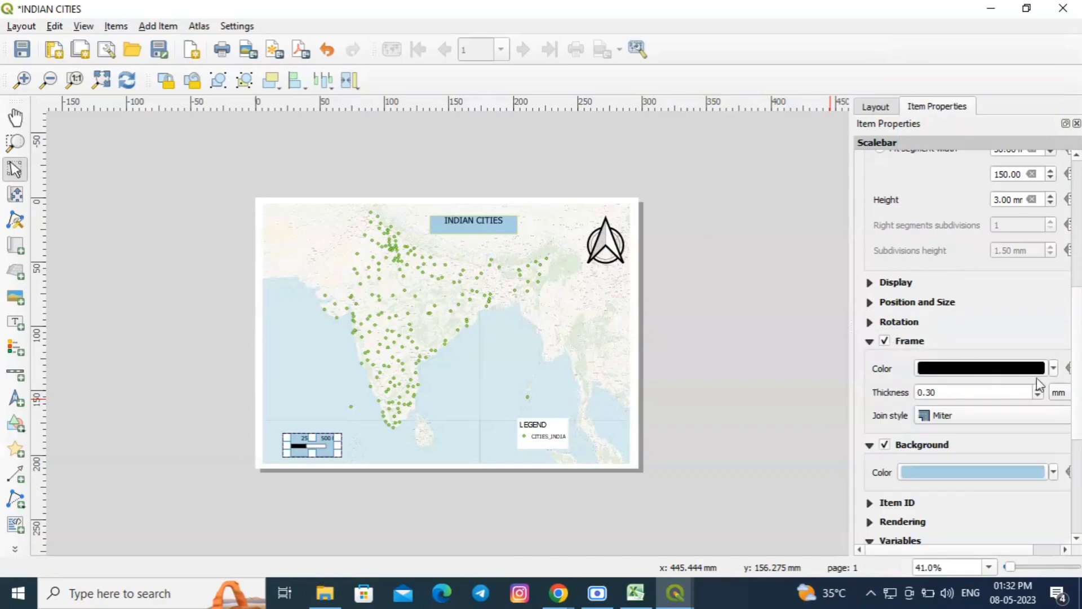
{"action": "left_click", "coordinate": [901, 285]}
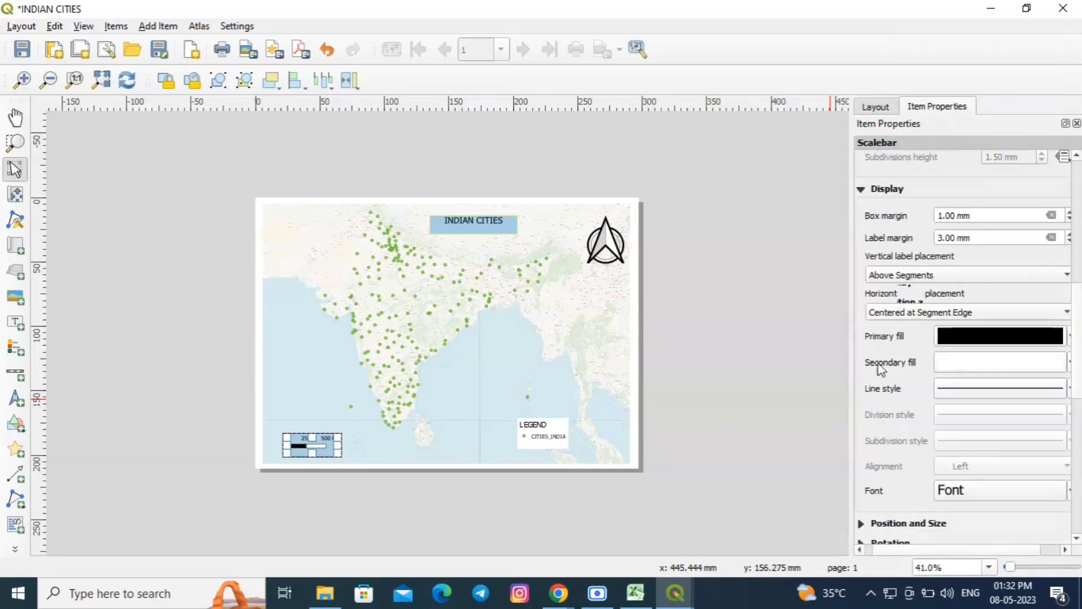
Extend the scale bar's box toward the map's left edge and past its km label, keeping Kilometers as the units
{"action": "left_click_drag", "start_coordinate": [336, 448], "coordinate": [375, 448]}
{"action": "left_click_drag", "start_coordinate": [289, 446], "coordinate": [272, 446]}
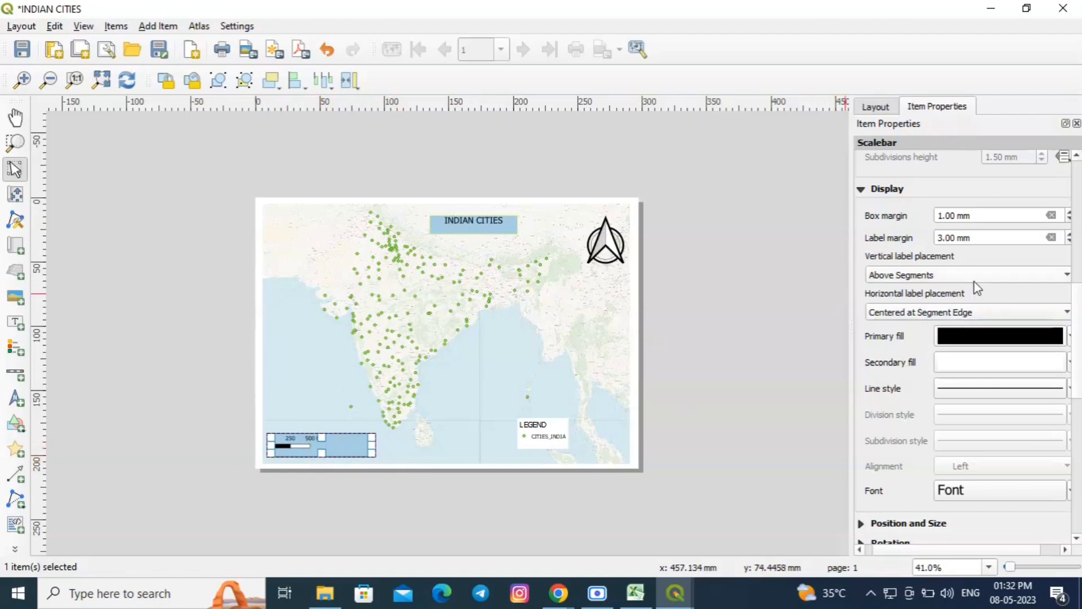
{"action": "scroll", "coordinate": [976, 287], "scroll_direction": "up", "scroll_amount": 6}
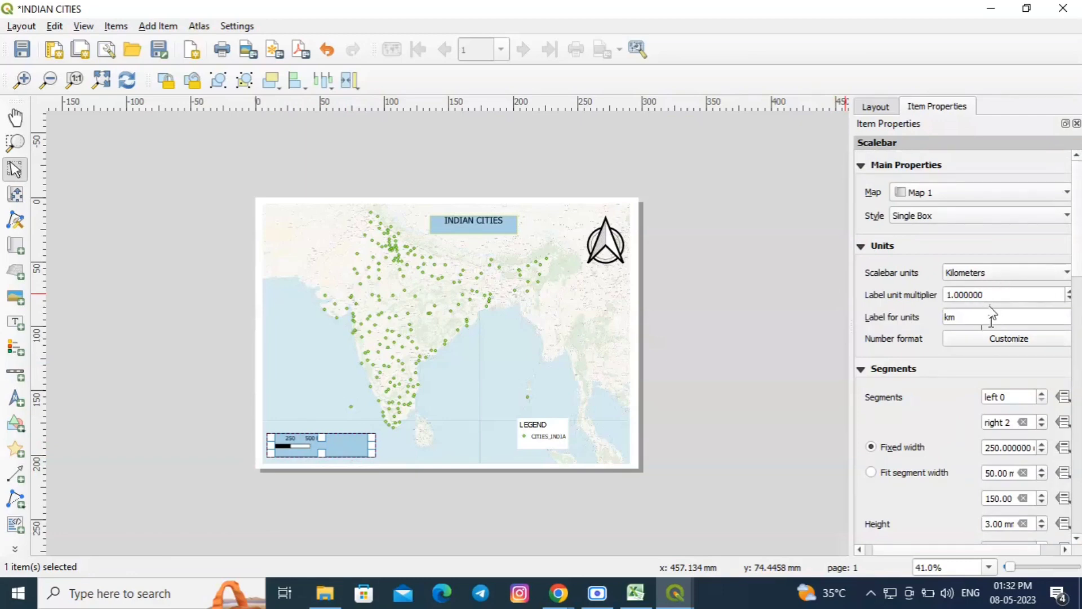
{"action": "left_click", "coordinate": [1060, 273]}
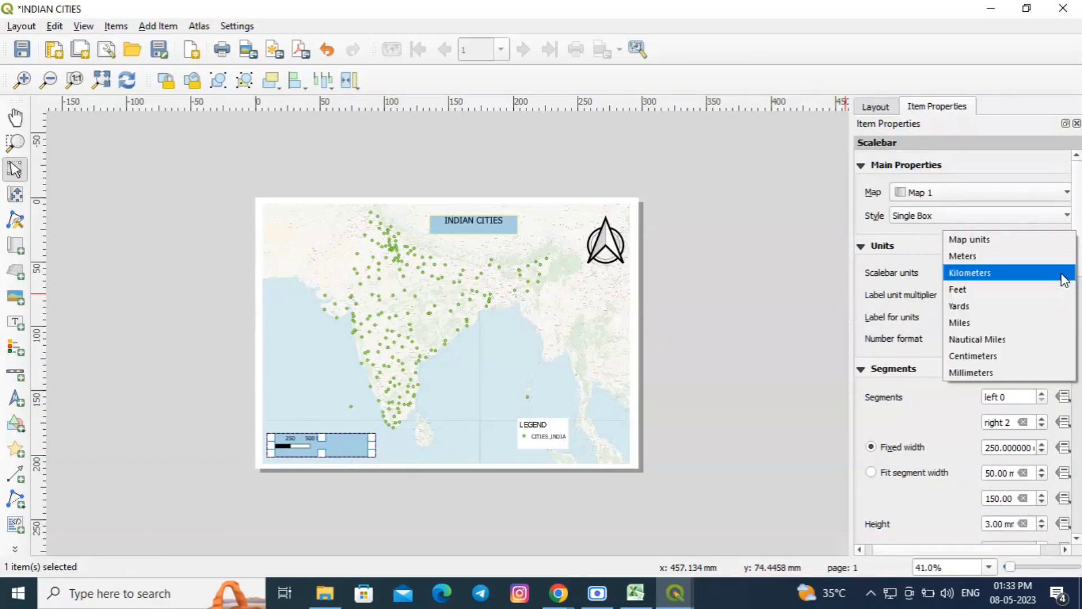
{"action": "left_click", "coordinate": [991, 326]}
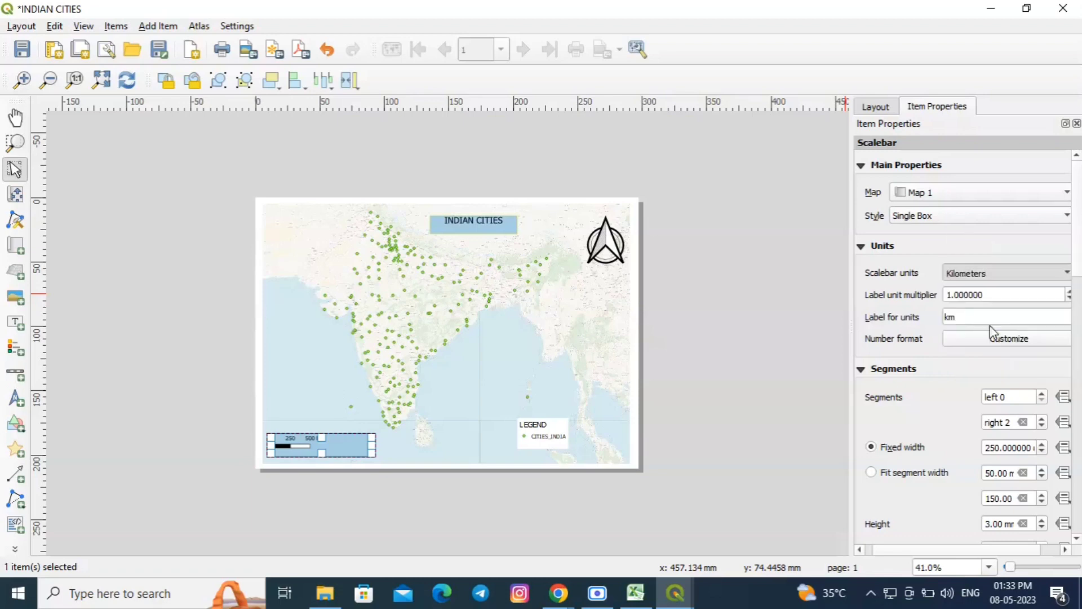
{"action": "left_click", "coordinate": [1029, 274]}
{"action": "left_click", "coordinate": [1006, 228]}
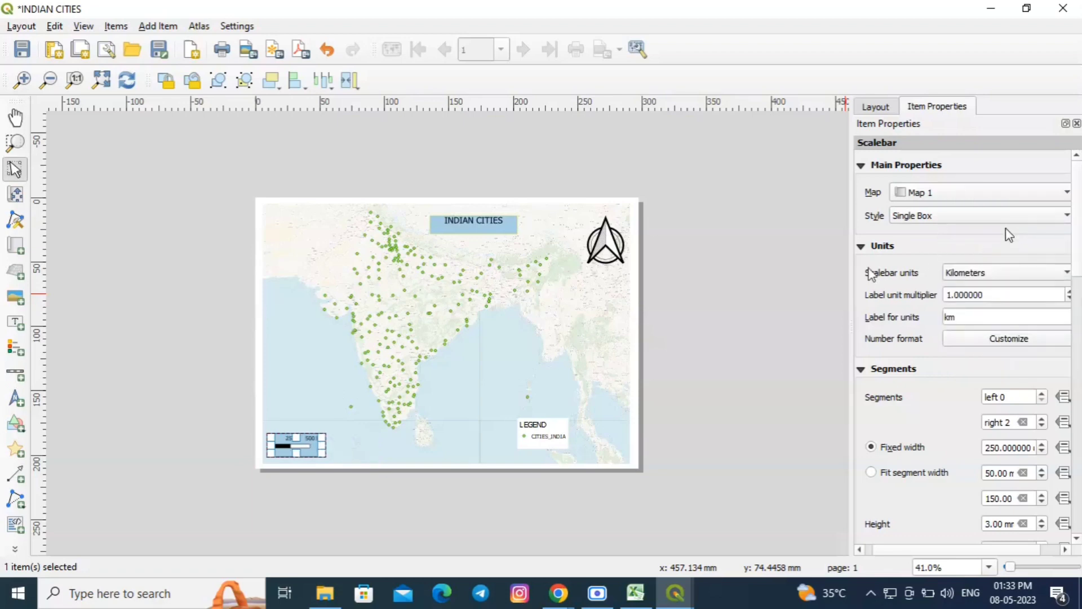
{"action": "left_click_drag", "start_coordinate": [323, 446], "coordinate": [350, 449]}
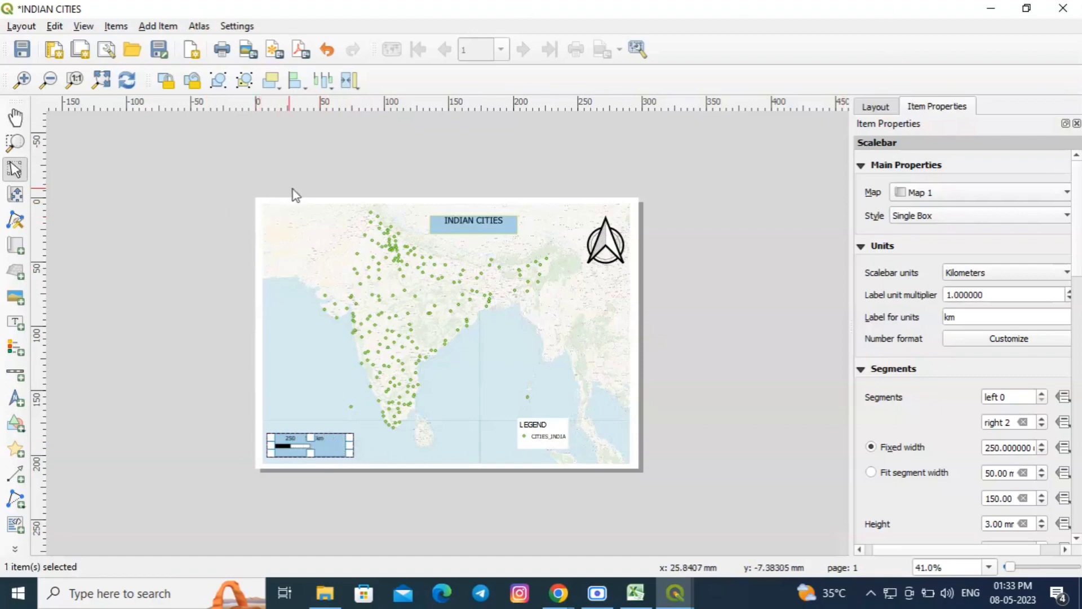
{"action": "left_click", "coordinate": [148, 26]}
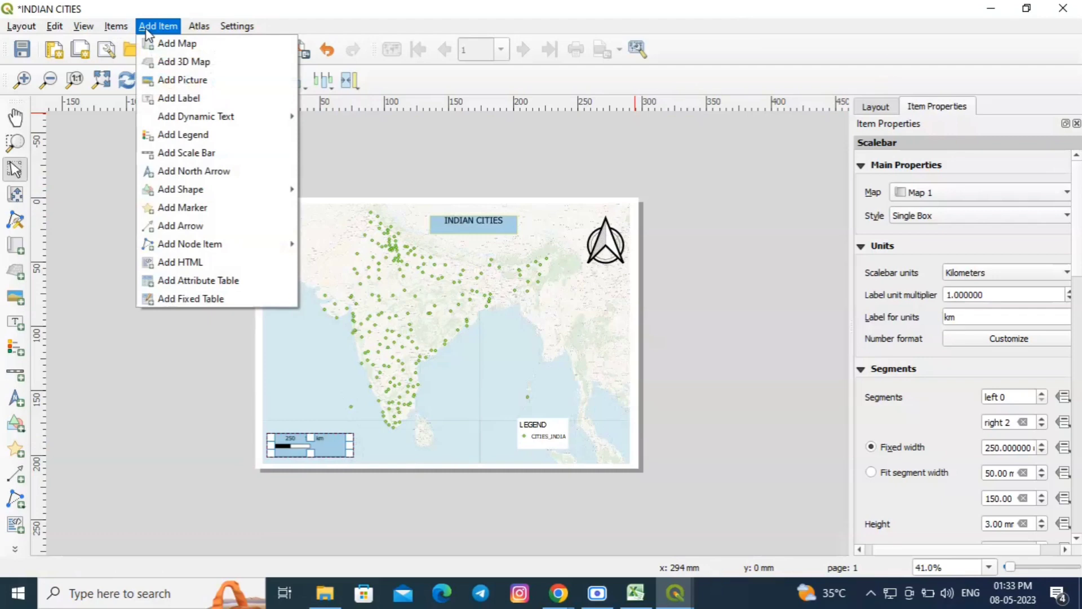
{"action": "left_click", "coordinate": [21, 26]}
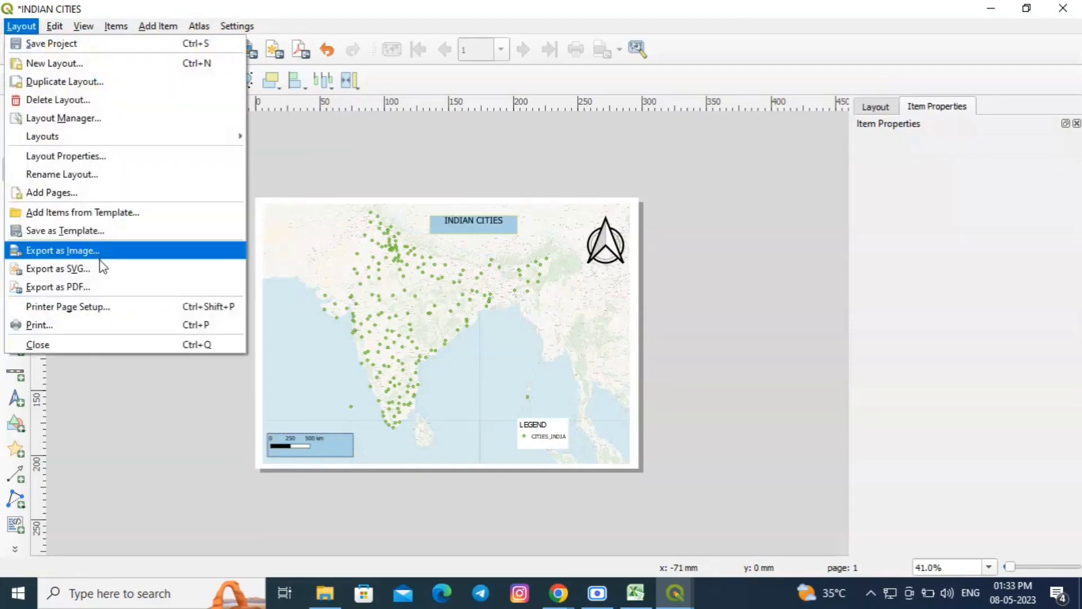
{"action": "left_click", "coordinate": [348, 110]}
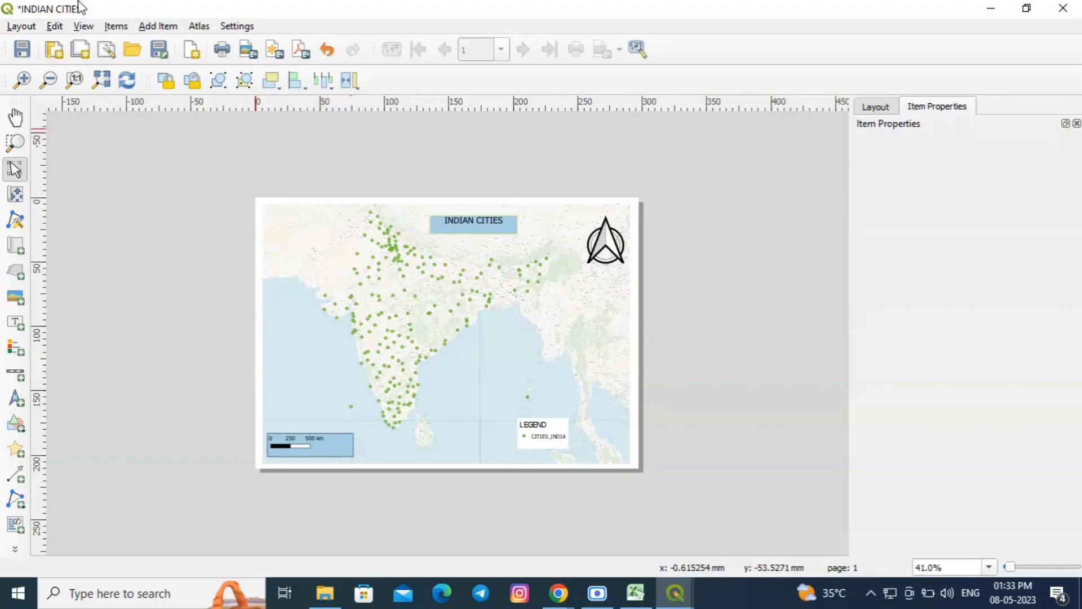
Start exporting the layout as an image, dismissing the WMS layers notice, and choose JPEG format (*.jpeg) as the file type
{"action": "left_click", "coordinate": [23, 28]}
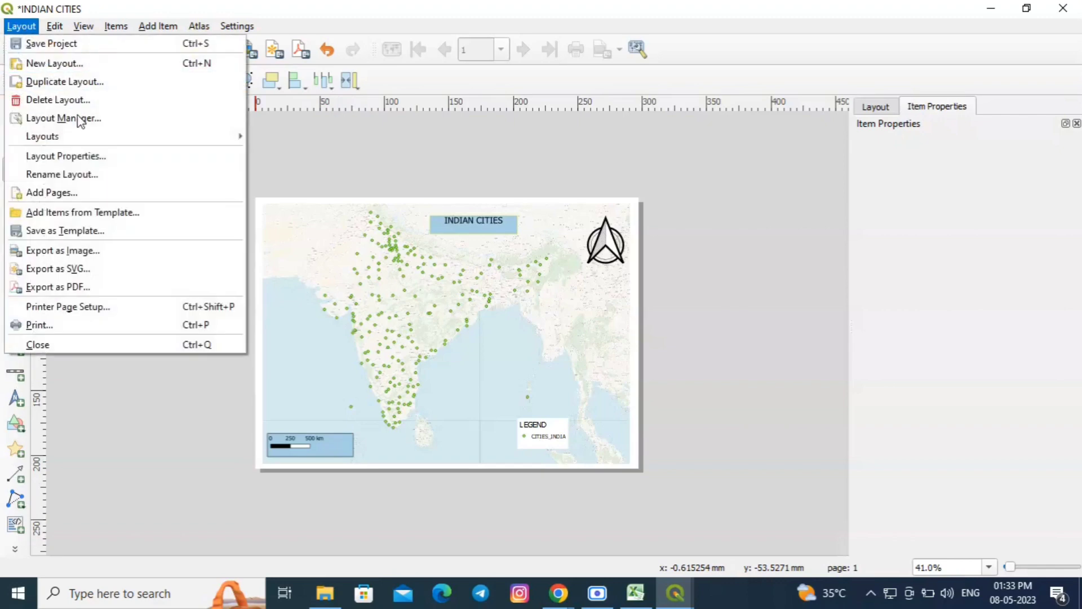
{"action": "left_click", "coordinate": [100, 254]}
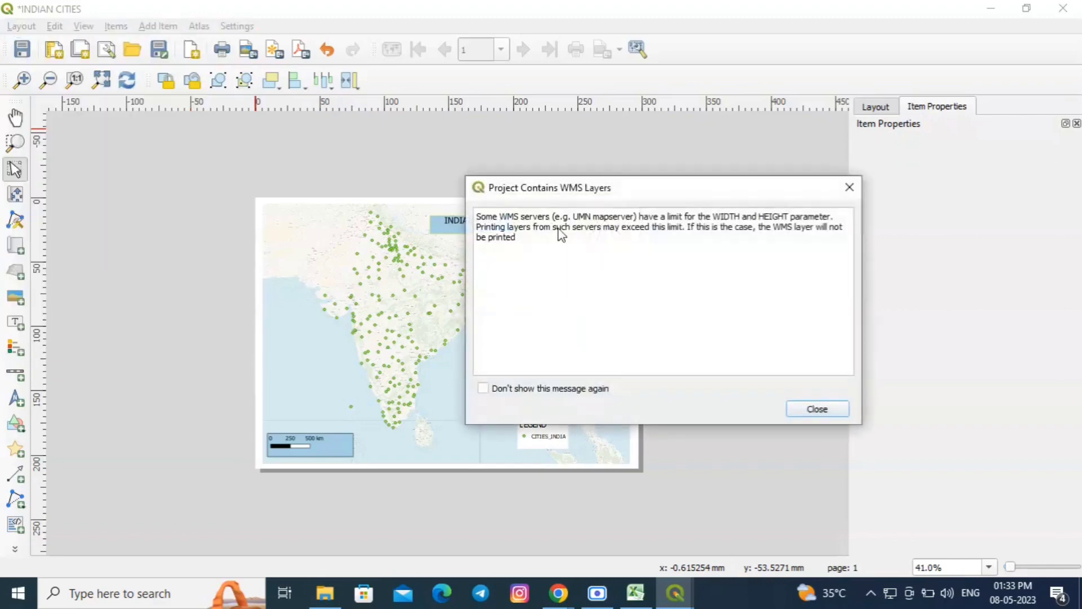
{"action": "left_click", "coordinate": [843, 405]}
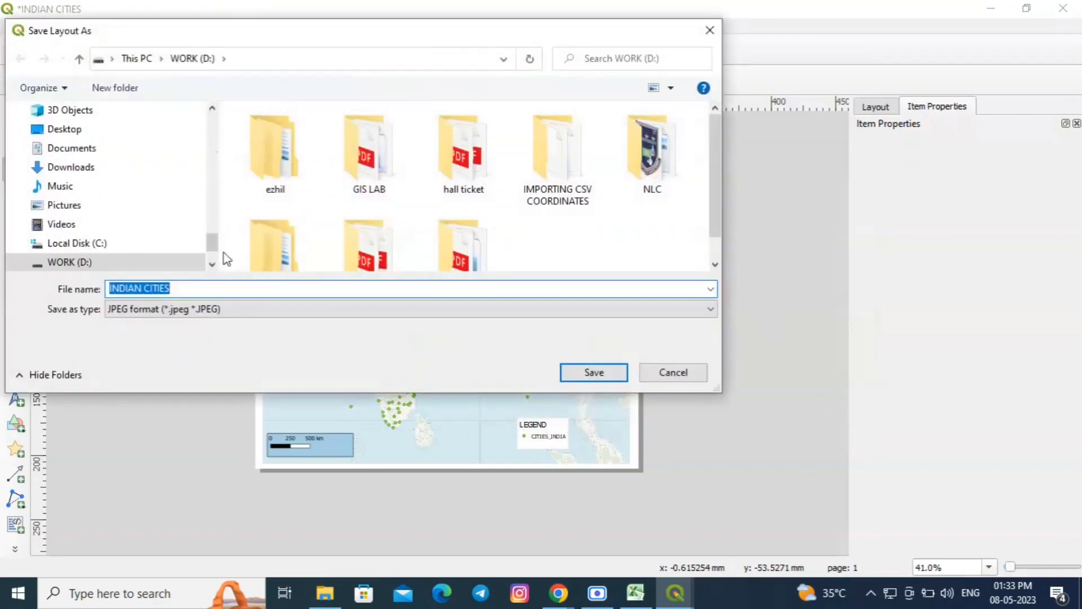
{"action": "left_click", "coordinate": [265, 314]}
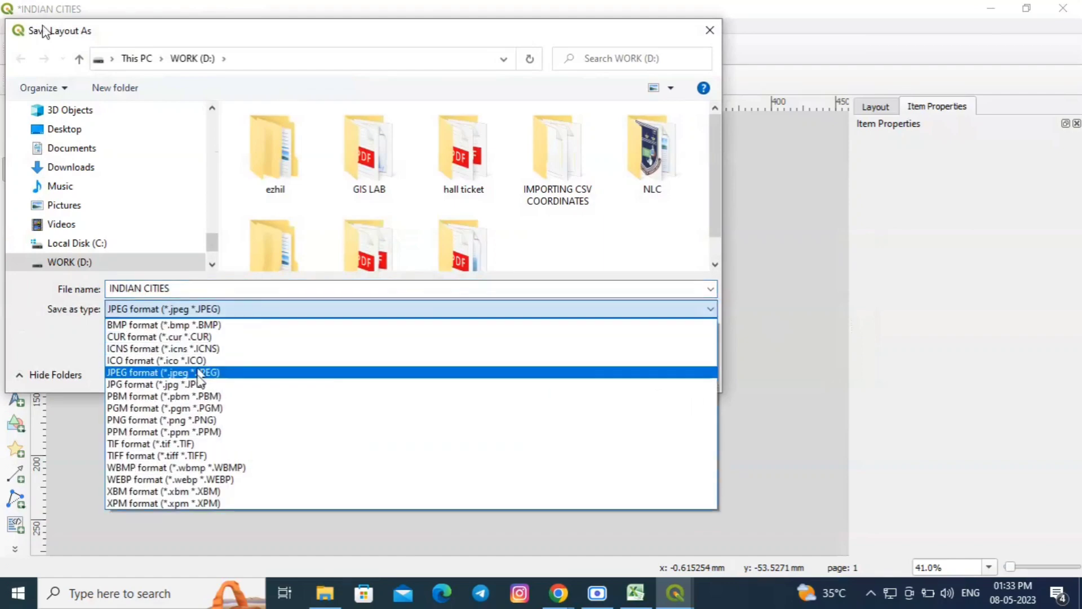
{"action": "left_click", "coordinate": [346, 371]}
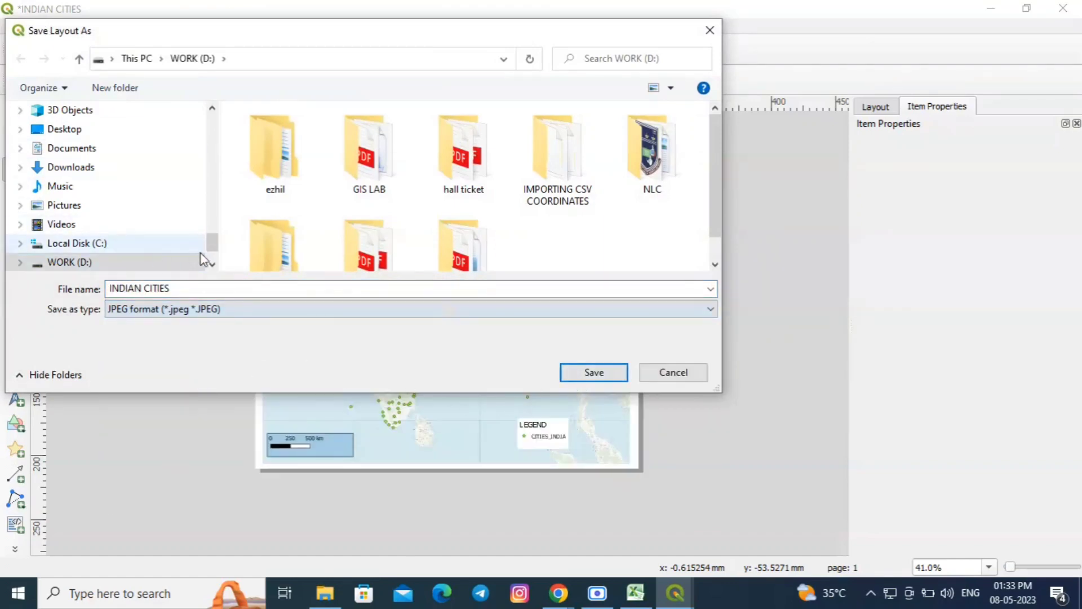
{"action": "scroll", "coordinate": [177, 250], "scroll_direction": "down", "scroll_amount": 1}
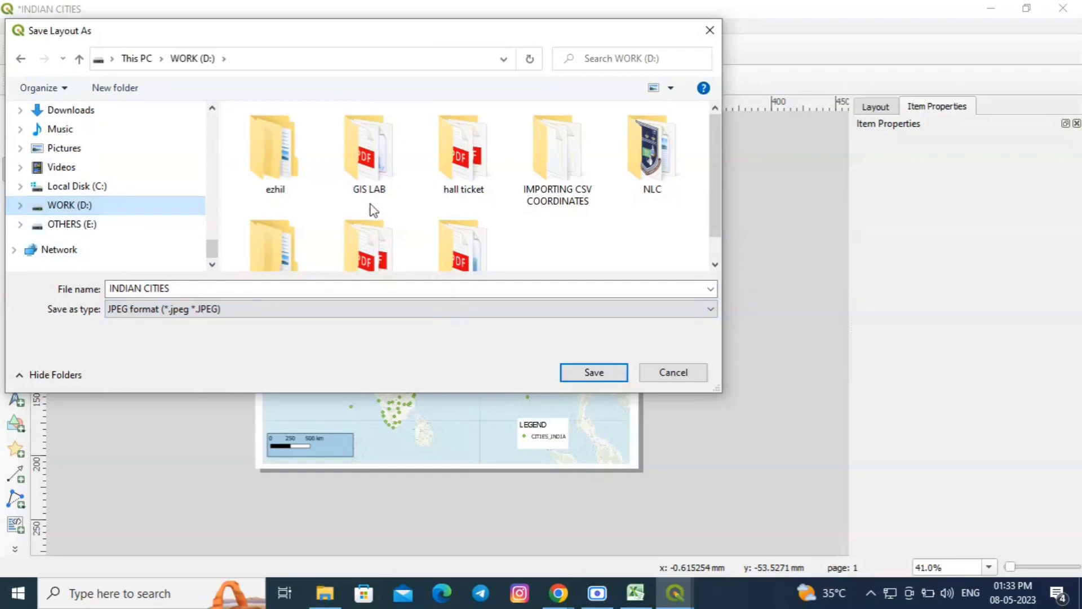
{"action": "left_click", "coordinate": [404, 173]}
{"action": "key", "text": "Return"}
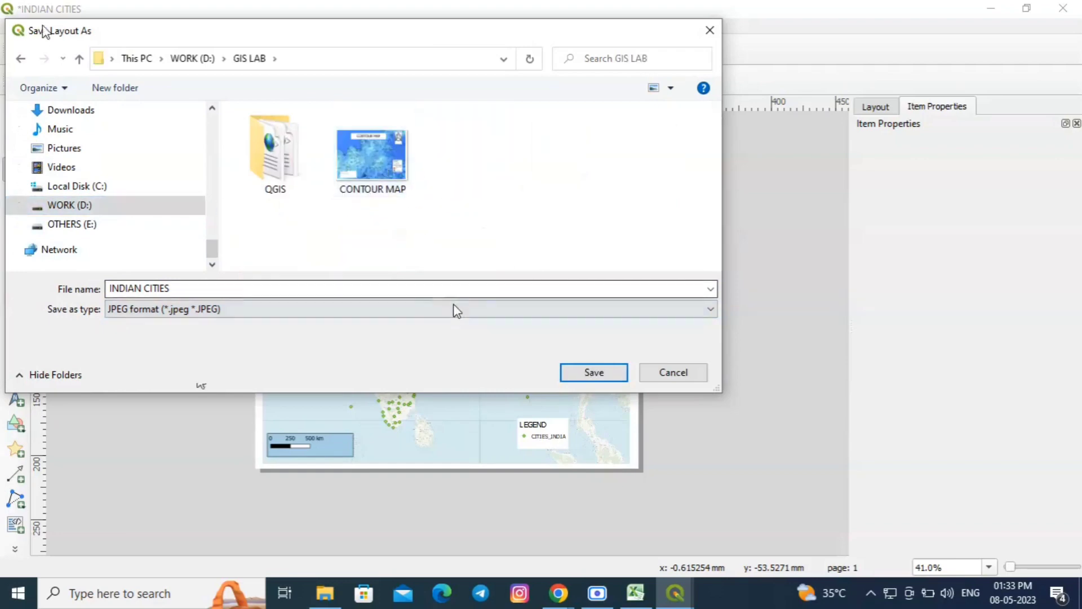
{"action": "left_click", "coordinate": [77, 64]}
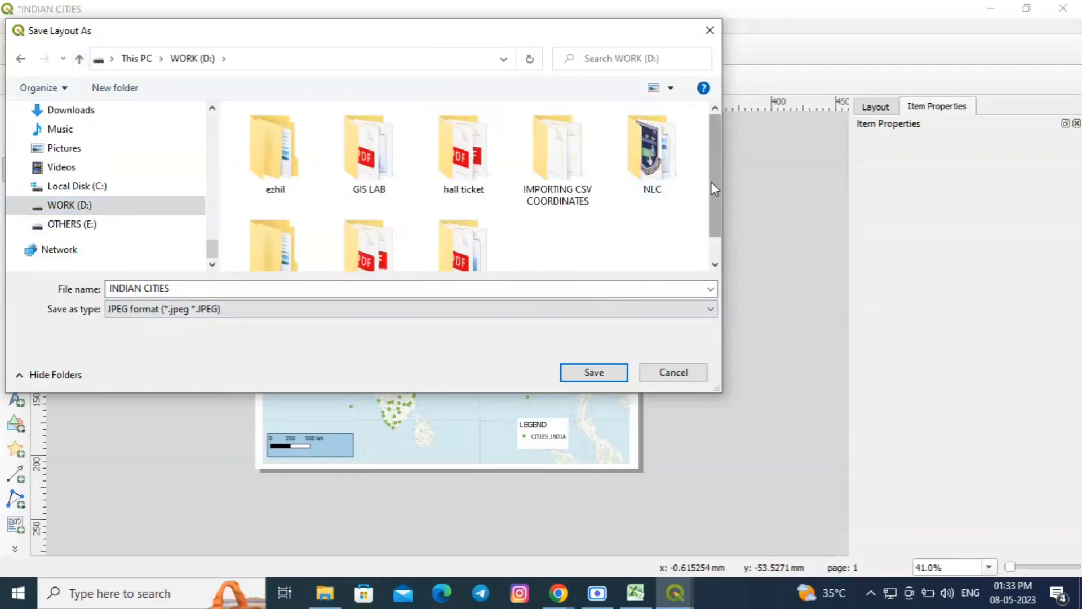
Save the image as INDIAN CITIES in the IMPORTING CSV COORDINATES folder on WORK (D:) and complete the export
{"action": "left_click_drag", "start_coordinate": [711, 182], "coordinate": [719, 225]}
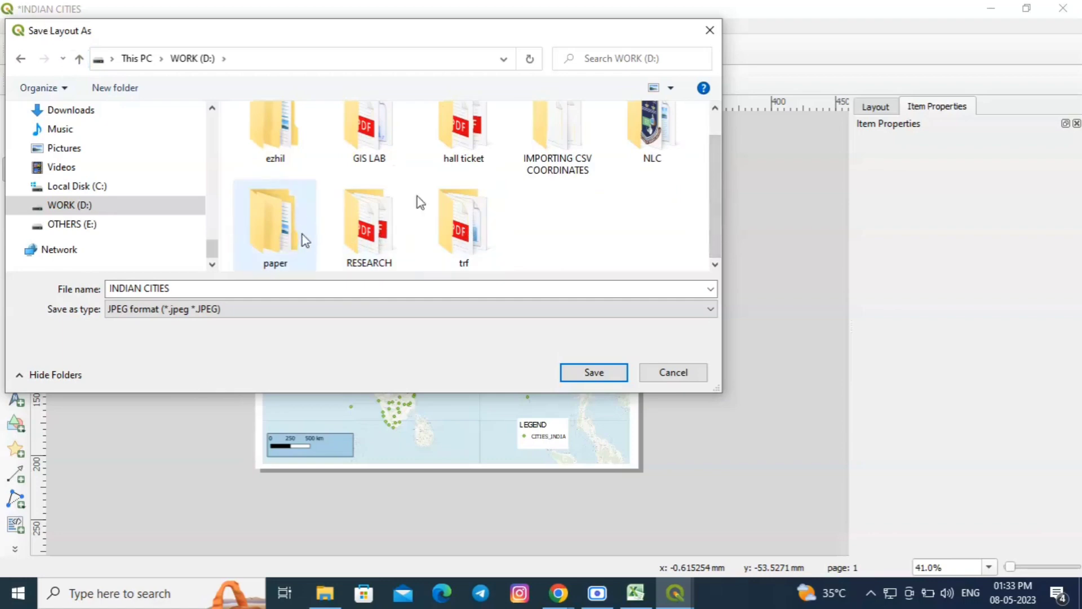
{"action": "double_click", "coordinate": [554, 156]}
{"action": "left_click", "coordinate": [594, 372]}
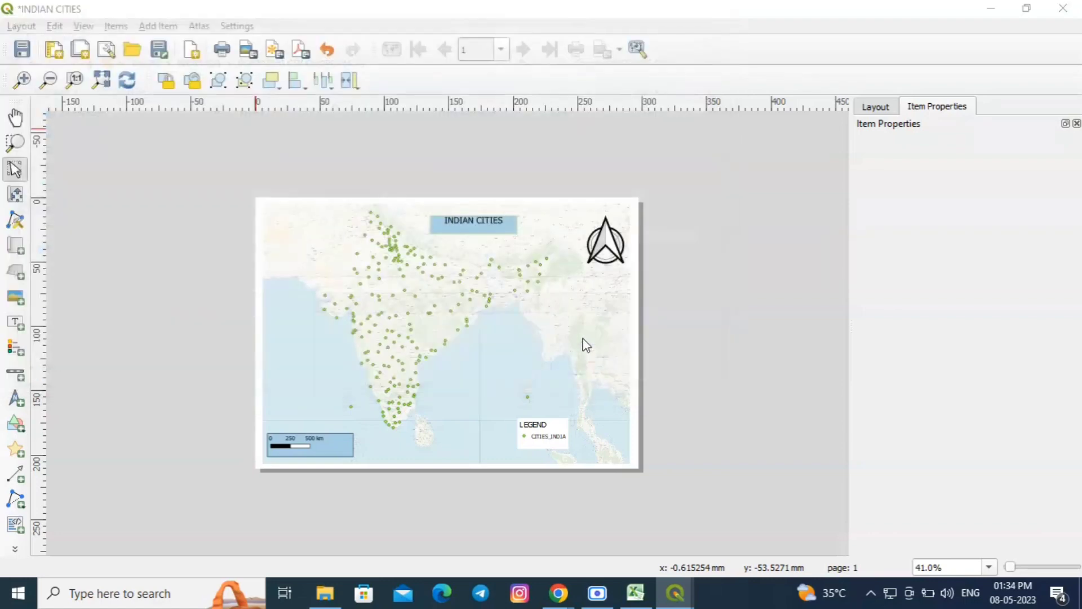
{"action": "left_click", "coordinate": [722, 461]}
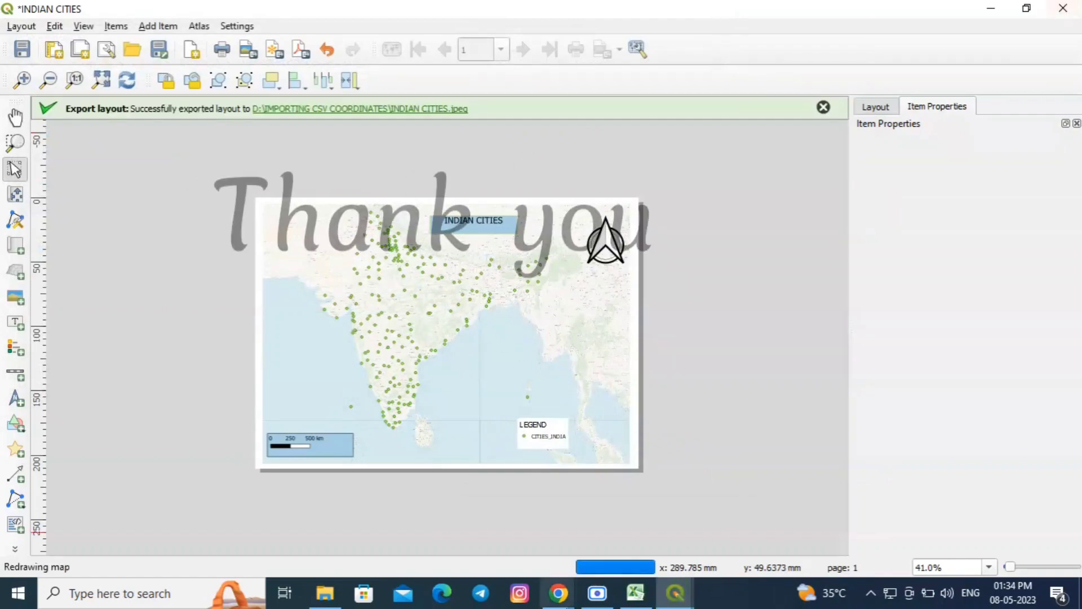
{"action": "left_click", "coordinate": [584, 594]}
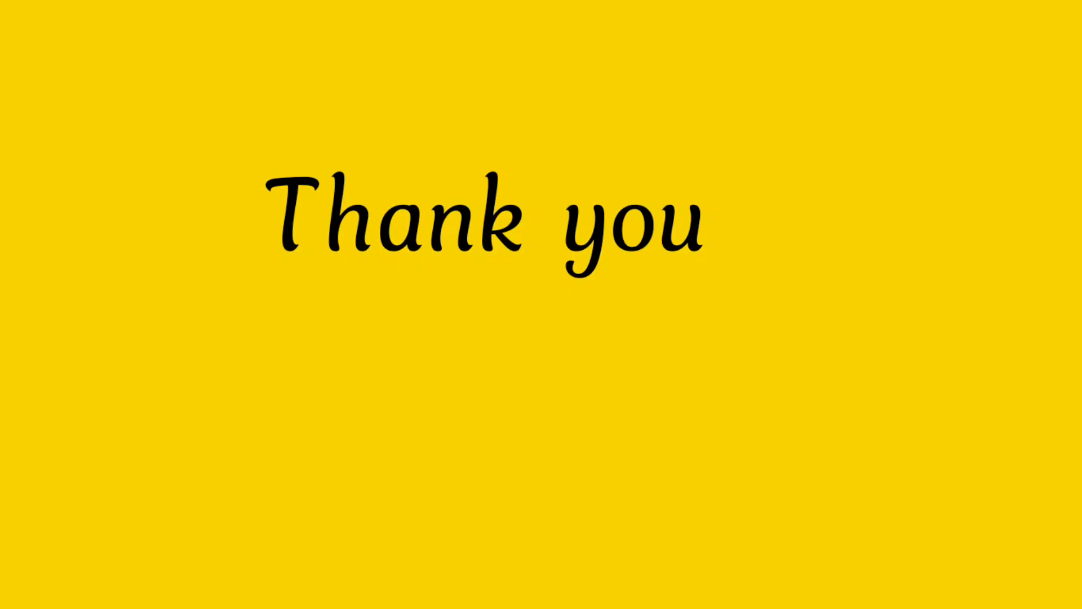